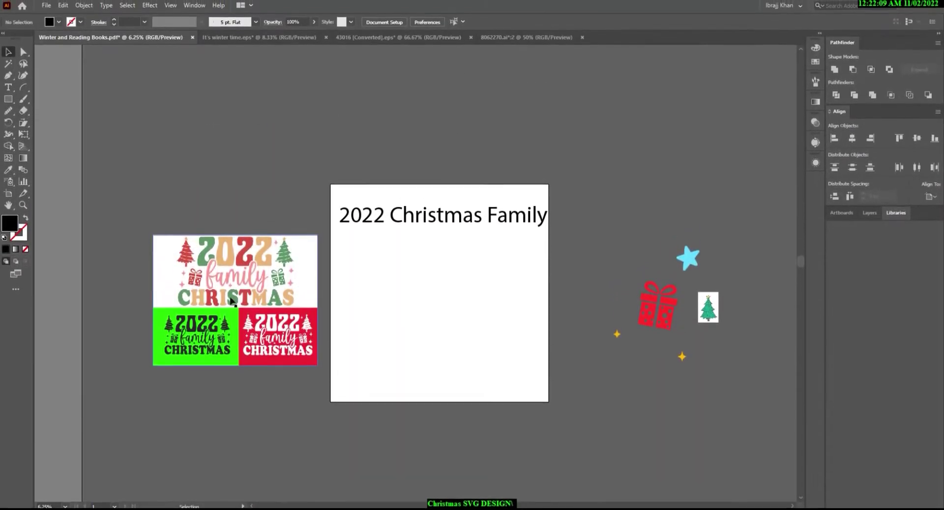
Move the reference 2022 family CHRISTMAS image up slightly beside the artboard.
{"action": "scroll", "coordinate": [231, 300], "scroll_direction": "up", "scroll_amount": 1}
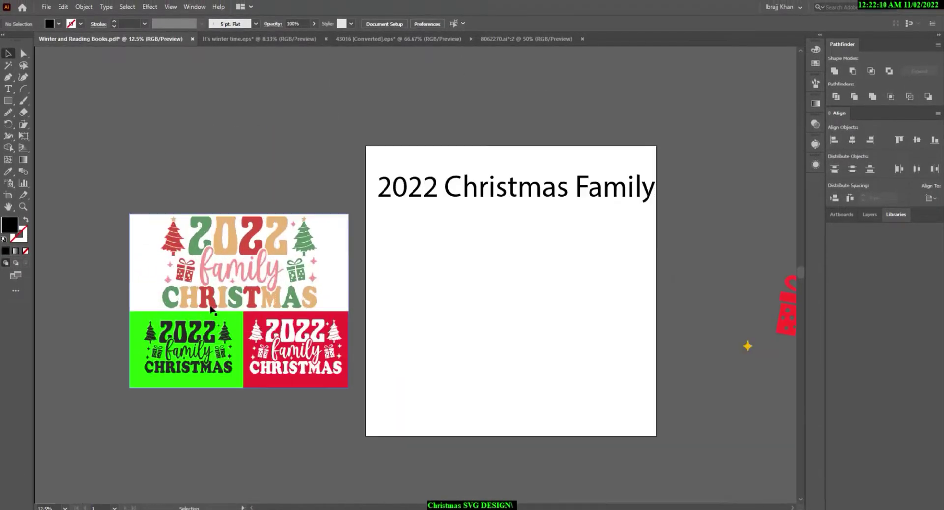
{"action": "scroll", "coordinate": [237, 126], "scroll_direction": "down", "scroll_amount": 1}
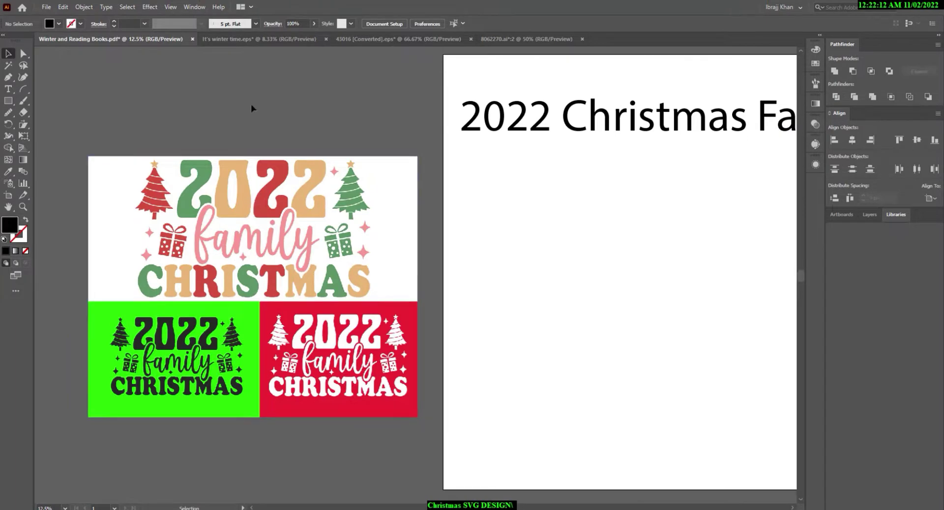
{"action": "mouse_move", "coordinate": [322, 296]}
{"action": "left_mouse_down"}
{"action": "mouse_move", "coordinate": [327, 190]}
{"action": "mouse_move", "coordinate": [217, 131]}
{"action": "mouse_move", "coordinate": [311, 127]}
{"action": "left_mouse_up"}
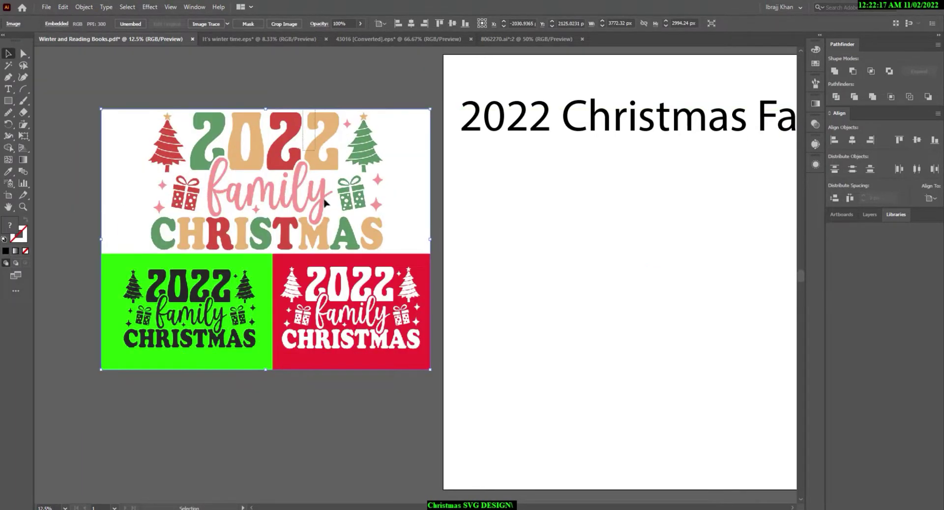
{"action": "left_click", "coordinate": [289, 128]}
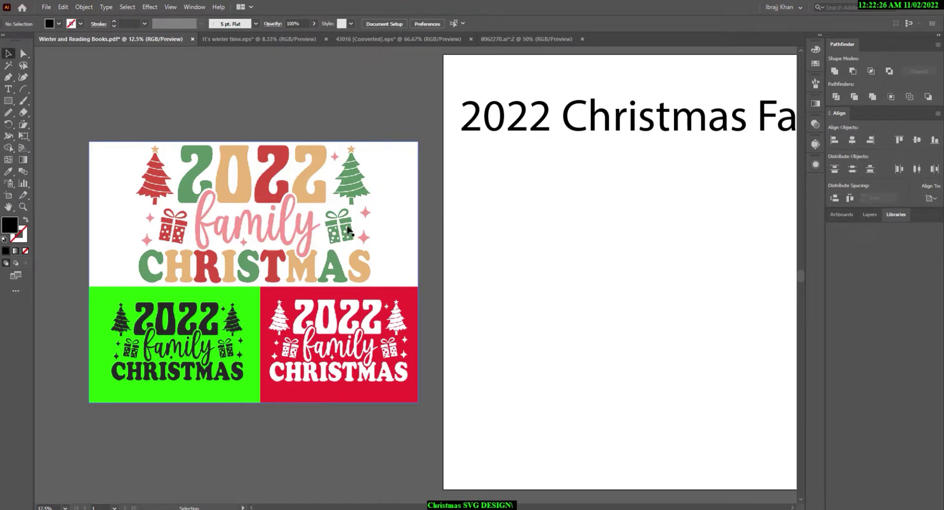
{"action": "scroll", "coordinate": [324, 170], "scroll_direction": "down", "scroll_amount": 2}
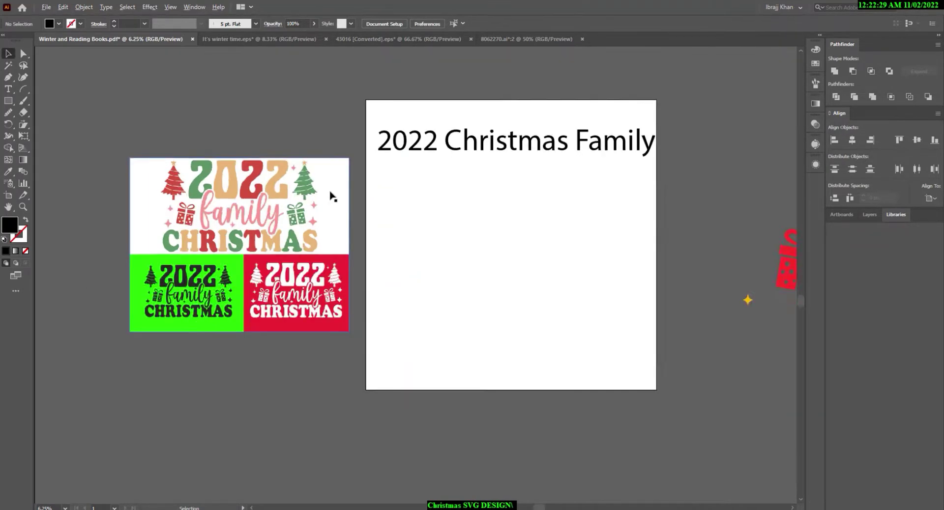
{"action": "scroll", "coordinate": [416, 150], "scroll_direction": "up", "scroll_amount": 2}
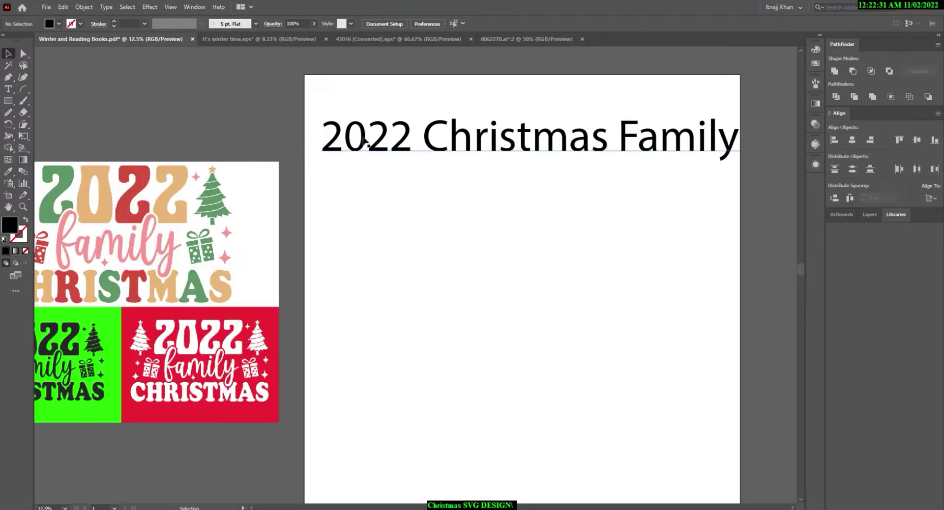
{"action": "scroll", "coordinate": [427, 170], "scroll_direction": "down", "scroll_amount": 1}
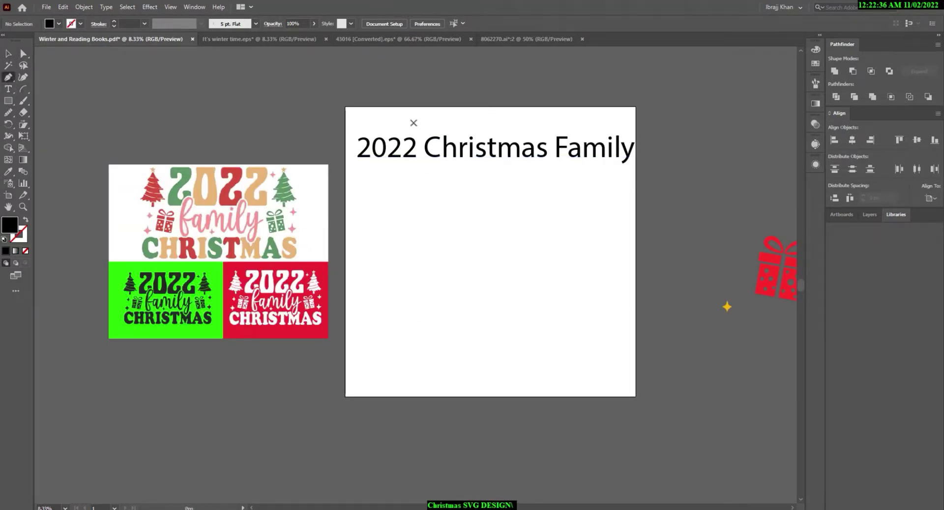
Paste separate copies of 2022 and Christmas, stacked beneath the headline.
{"action": "left_click", "coordinate": [8, 89]}
{"action": "double_click", "coordinate": [416, 143]}
{"action": "key", "text": "ctrl+c"}
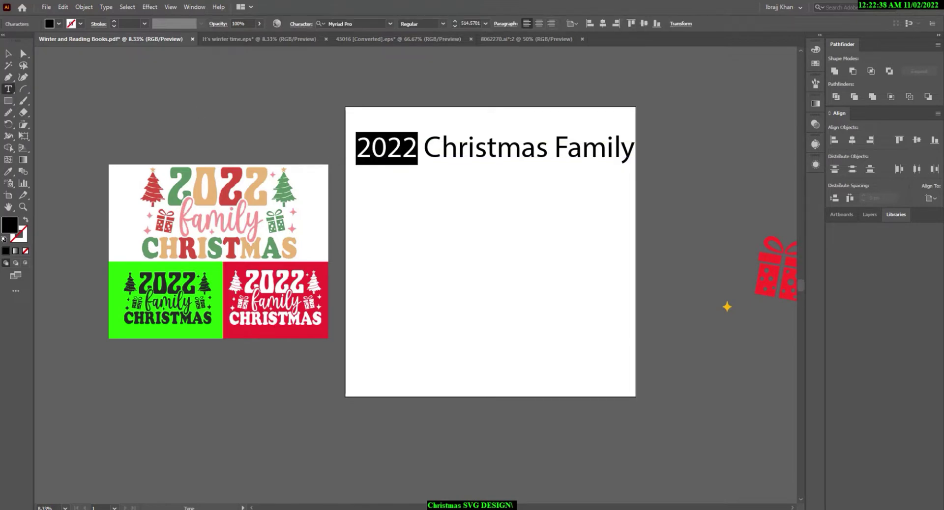
{"action": "left_click", "coordinate": [10, 54]}
{"action": "key", "text": "ctrl+v"}
{"action": "left_click_drag", "start_coordinate": [417, 280], "coordinate": [477, 200]}
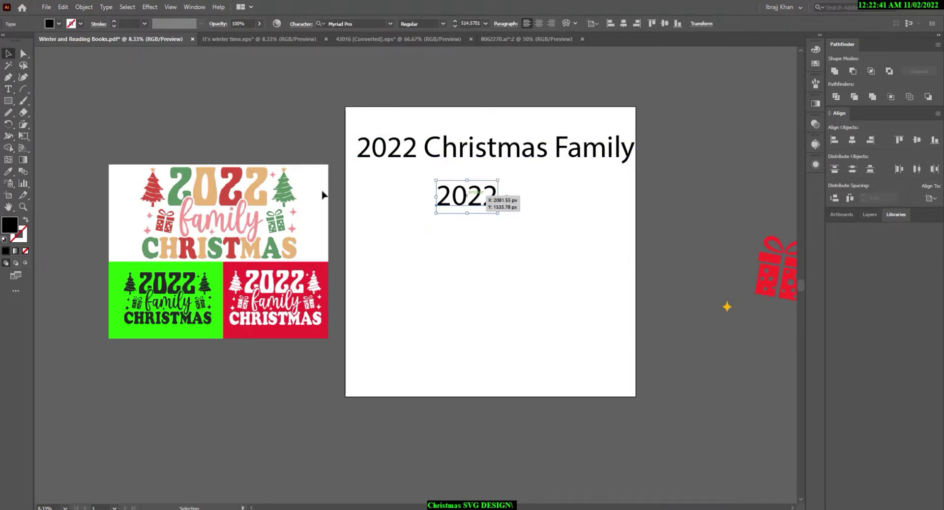
{"action": "left_click", "coordinate": [8, 89]}
{"action": "left_click_drag", "start_coordinate": [429, 144], "coordinate": [549, 142]}
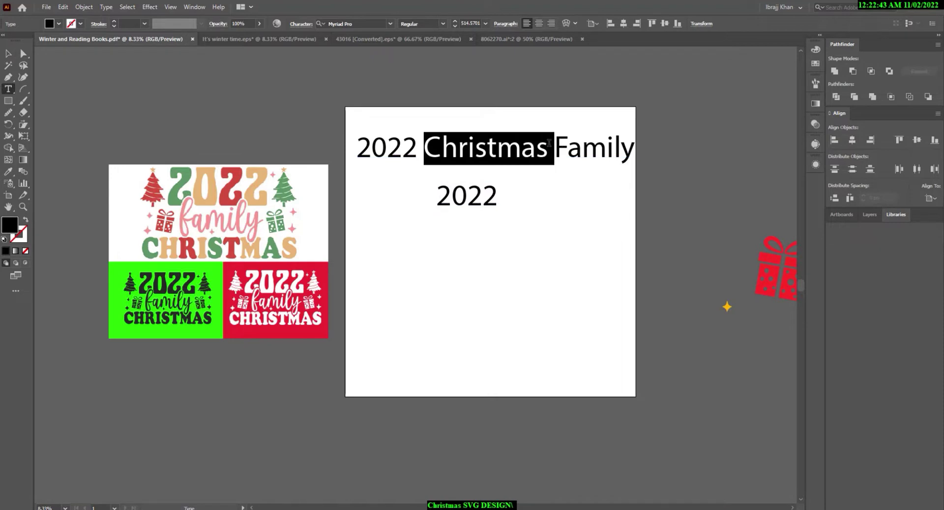
{"action": "key", "text": "ctrl+c"}
{"action": "left_click", "coordinate": [8, 54]}
{"action": "key", "text": "ctrl+v"}
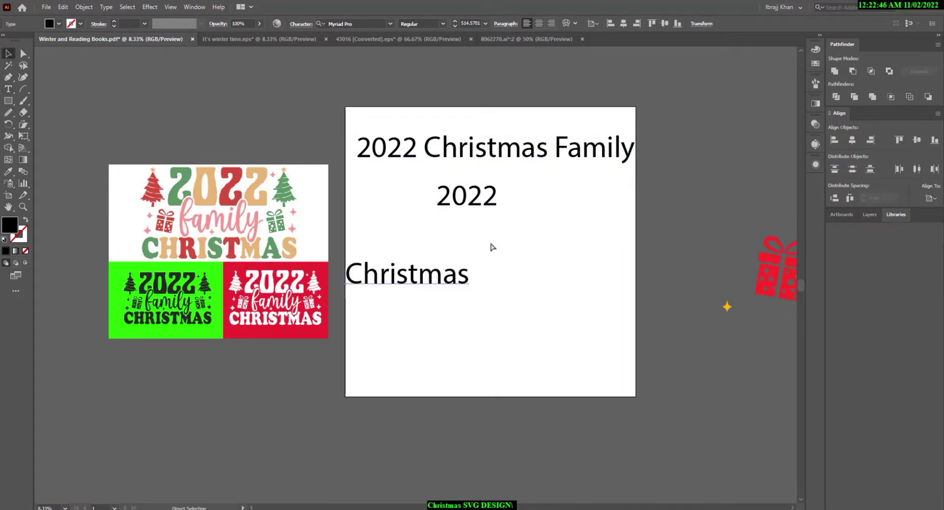
{"action": "left_click_drag", "start_coordinate": [462, 278], "coordinate": [523, 231]}
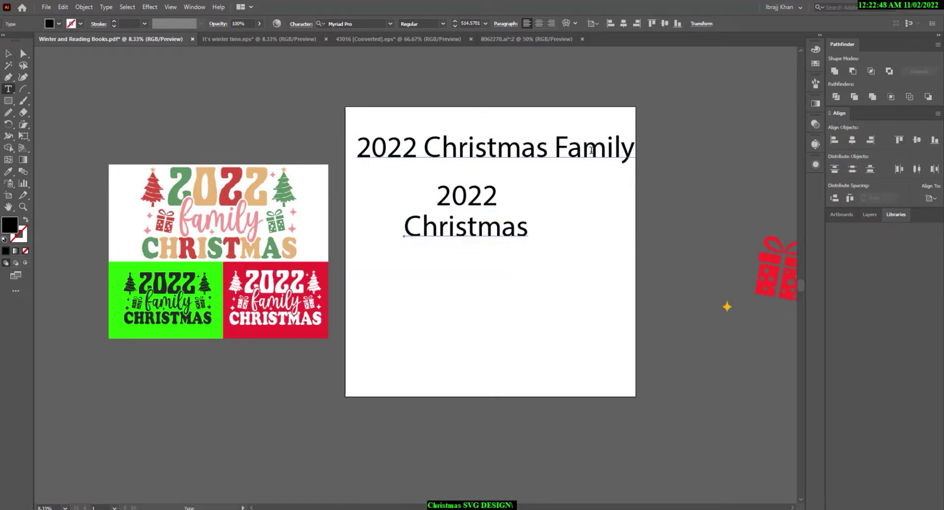
Add a copy of Family below Christmas and enlarge it.
{"action": "left_click_drag", "start_coordinate": [557, 145], "coordinate": [639, 146]}
{"action": "key", "text": "ctrl+c"}
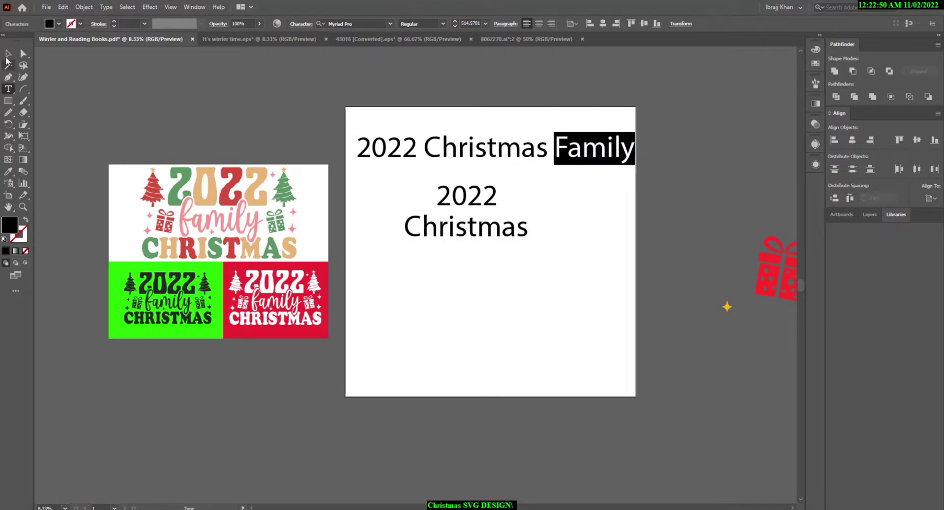
{"action": "left_click", "coordinate": [8, 54]}
{"action": "key", "text": "ctrl+v"}
{"action": "mouse_move", "coordinate": [438, 276]}
{"action": "left_mouse_down"}
{"action": "mouse_move", "coordinate": [494, 258]}
{"action": "mouse_move", "coordinate": [518, 280]}
{"action": "left_mouse_up"}
{"action": "left_click", "coordinate": [584, 280]}
Show the rulers and drag two vertical guides framing the left and right of the stack.
{"action": "key", "text": "ctrl+r"}
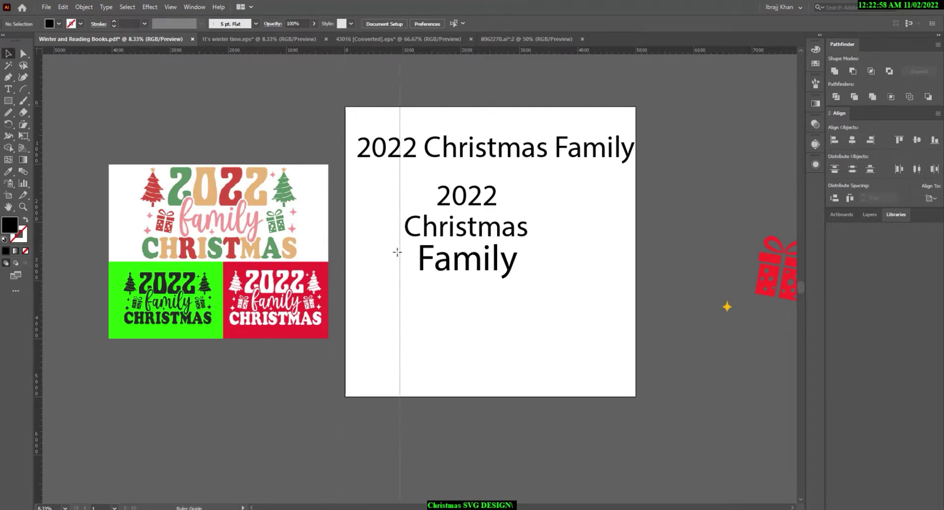
{"action": "left_click_drag", "start_coordinate": [347, 247], "coordinate": [397, 248]}
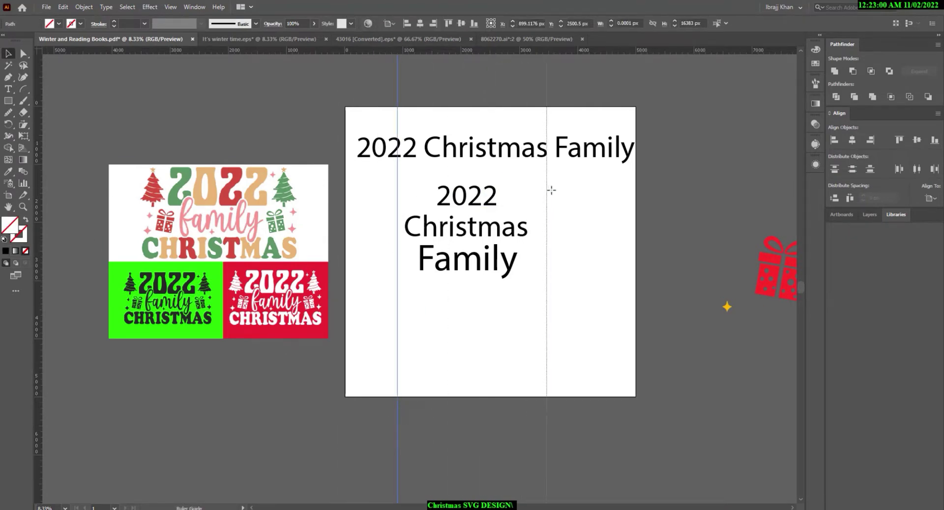
{"action": "left_click_drag", "start_coordinate": [478, 192], "coordinate": [558, 194]}
{"action": "scroll", "coordinate": [531, 199], "scroll_direction": "up", "scroll_amount": 2}
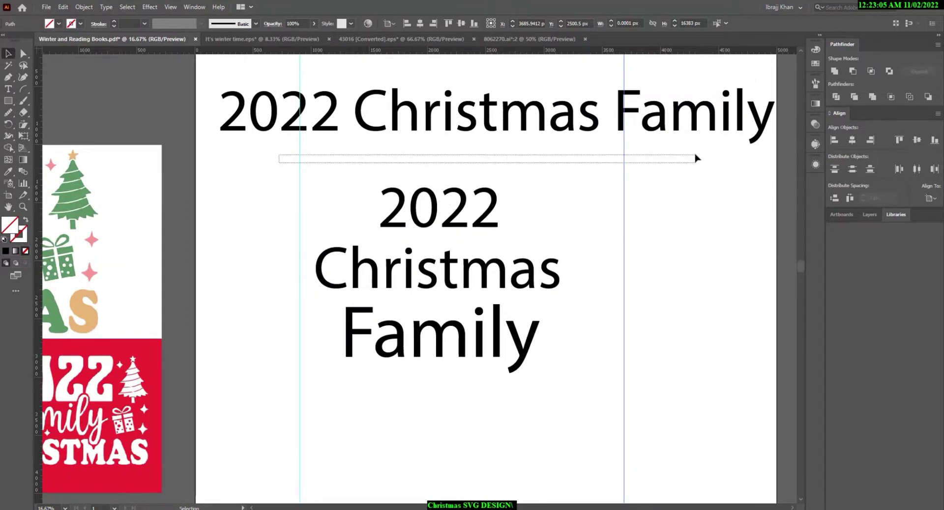
{"action": "left_click_drag", "start_coordinate": [700, 167], "coordinate": [693, 157]}
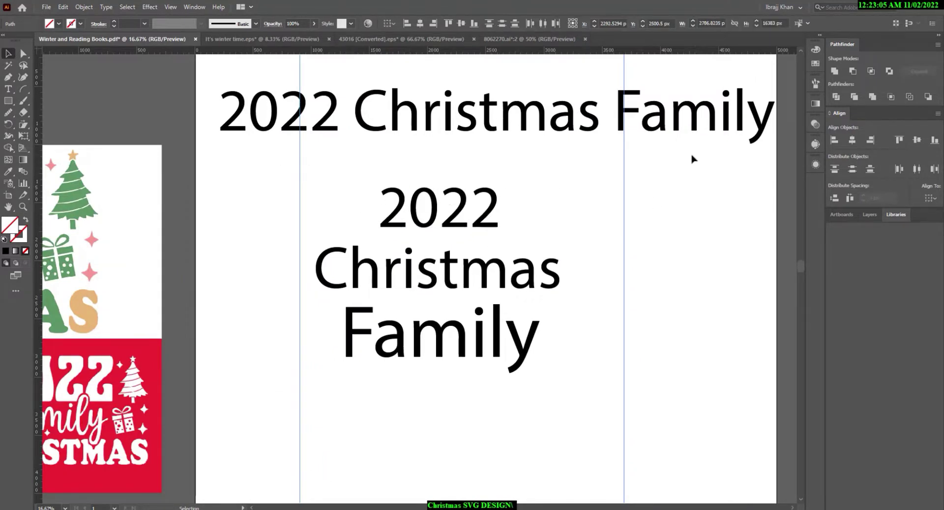
{"action": "left_click", "coordinate": [392, 178]}
Set the stacked 2022 in the BobbiTheHippie font.
{"action": "scroll", "coordinate": [544, 175], "scroll_direction": "down", "scroll_amount": 1}
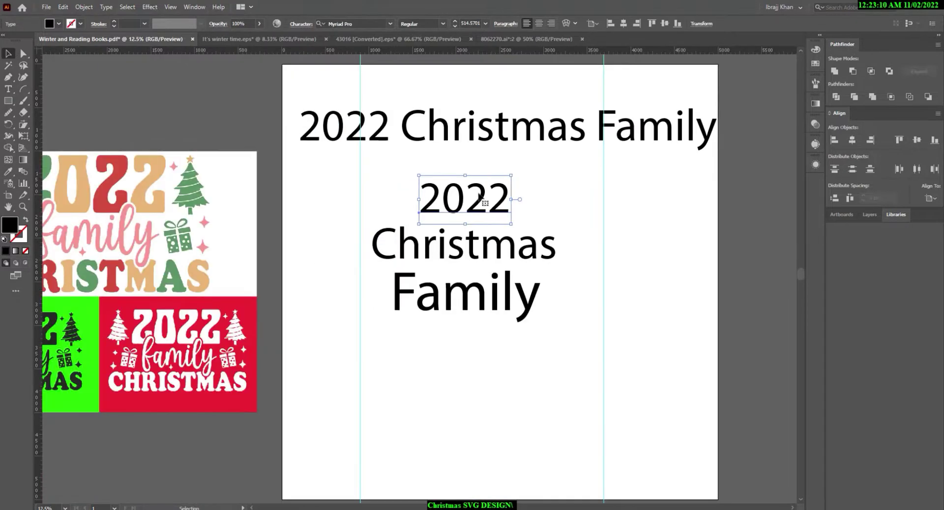
{"action": "left_click", "coordinate": [390, 24]}
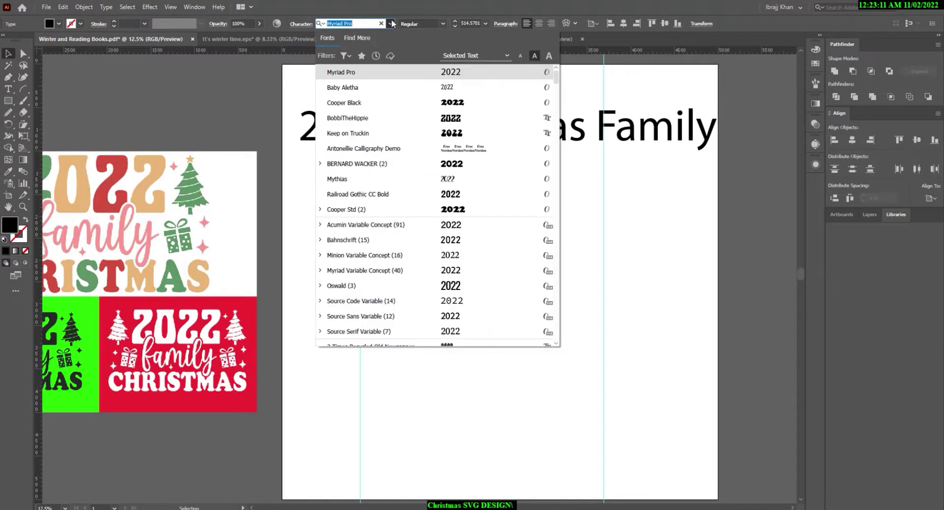
{"action": "left_click", "coordinate": [450, 118]}
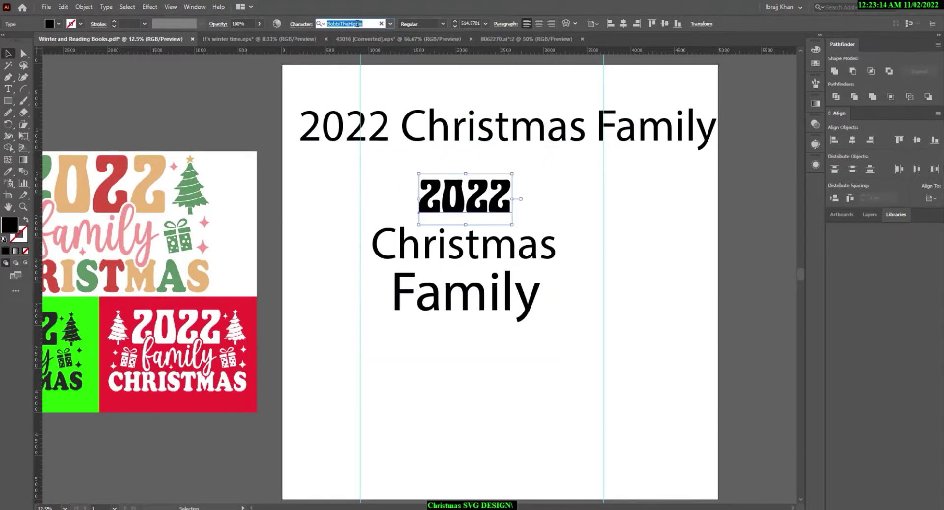
{"action": "left_click", "coordinate": [592, 276]}
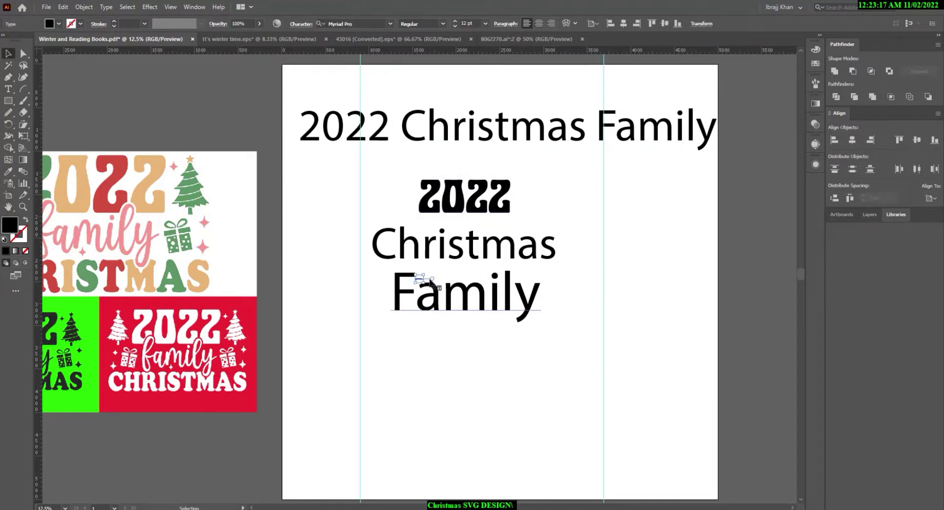
Enlarge the font-name text, place it below Family, and select the name.
{"action": "mouse_move", "coordinate": [431, 281]}
{"action": "left_mouse_down"}
{"action": "mouse_move", "coordinate": [469, 285]}
{"action": "mouse_move", "coordinate": [506, 367]}
{"action": "mouse_move", "coordinate": [554, 374]}
{"action": "mouse_move", "coordinate": [517, 350]}
{"action": "left_mouse_up"}
{"action": "left_click", "coordinate": [434, 417]}
{"action": "left_click_drag", "start_coordinate": [404, 358], "coordinate": [448, 359]}
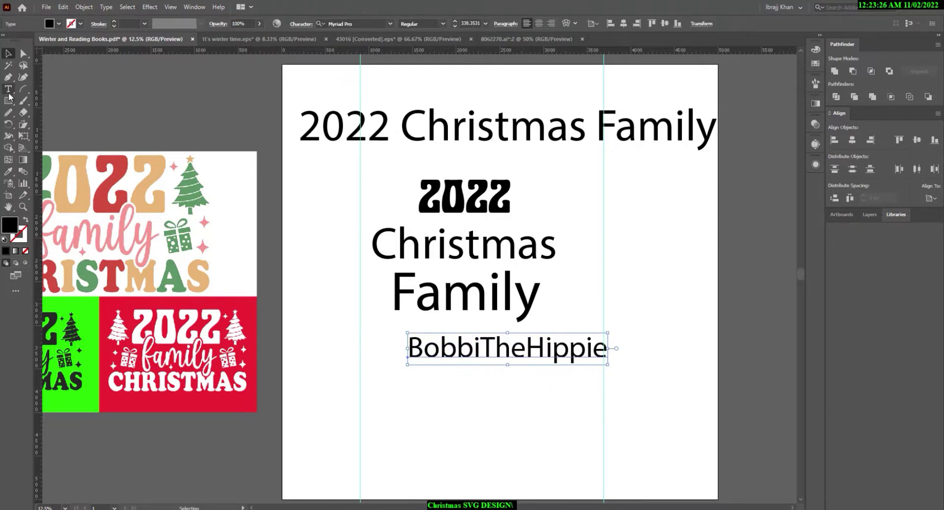
{"action": "double_click", "coordinate": [476, 344]}
{"action": "key", "text": "ctrl+a"}
Search Chrome for BobbiTheHippie, open its DafontFree page, and return to Illustrator.
{"action": "key", "text": "alt+Tab"}
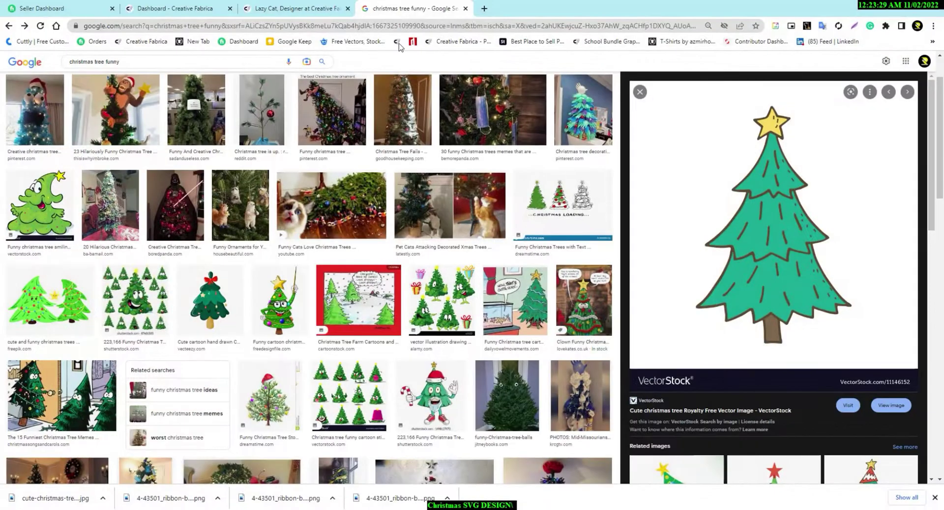
{"action": "left_click", "coordinate": [384, 27]}
{"action": "key", "text": "ctrl+v"}
{"action": "key", "text": "Return"}
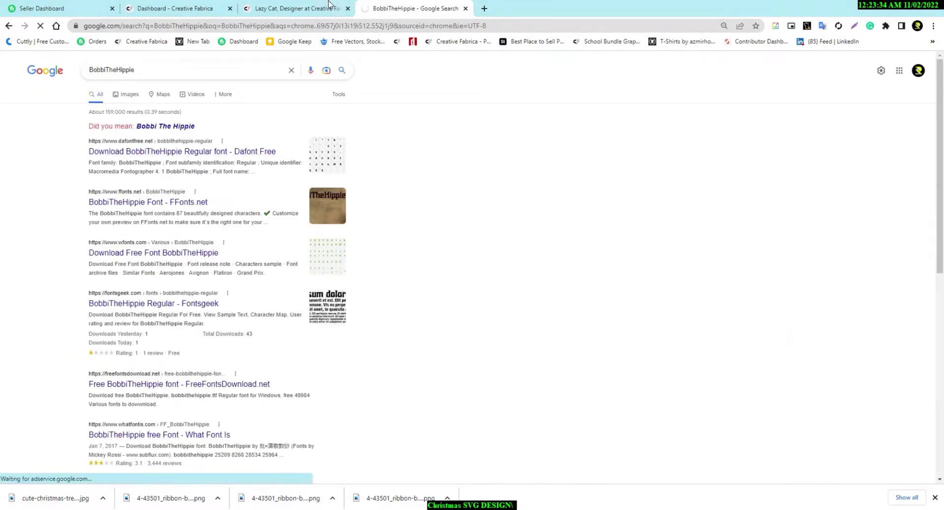
{"action": "left_click", "coordinate": [182, 152]}
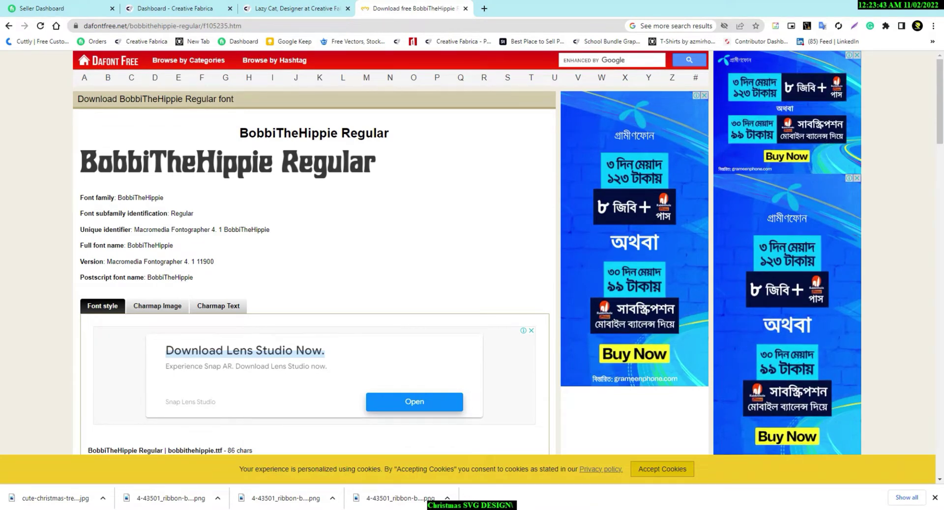
{"action": "key", "text": "alt+Tab"}
Delete the font-name text and nudge 2022 slightly right.
{"action": "left_click", "coordinate": [6, 55]}
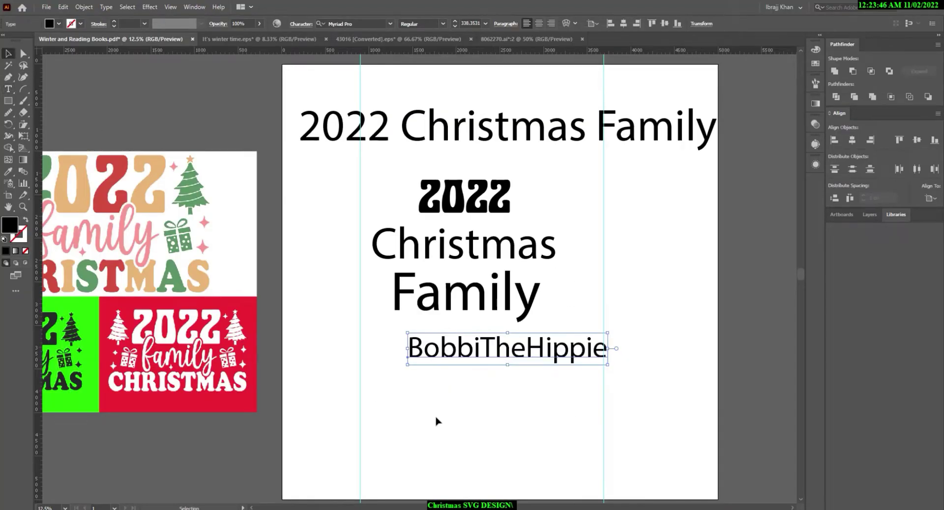
{"action": "left_click", "coordinate": [483, 386]}
{"action": "left_click_drag", "start_coordinate": [423, 346], "coordinate": [393, 344]}
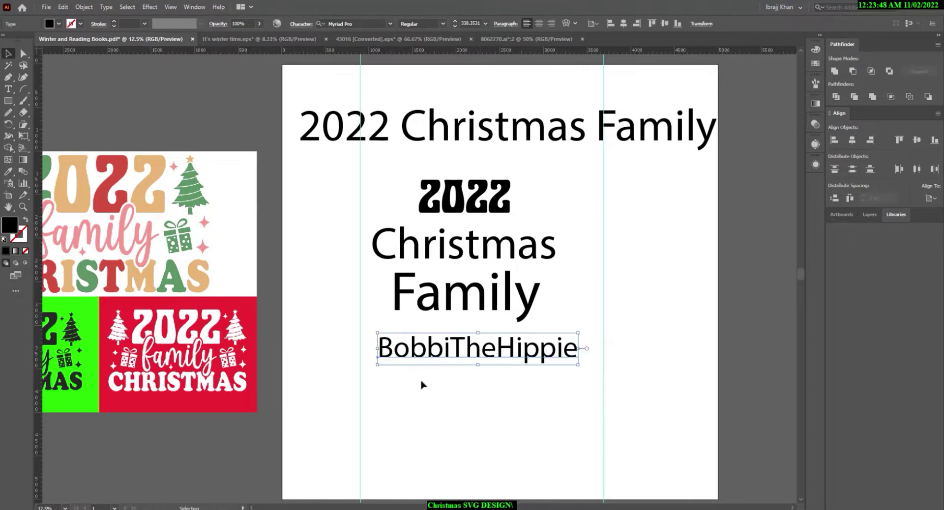
{"action": "key", "text": "Delete"}
{"action": "left_click", "coordinate": [501, 201]}
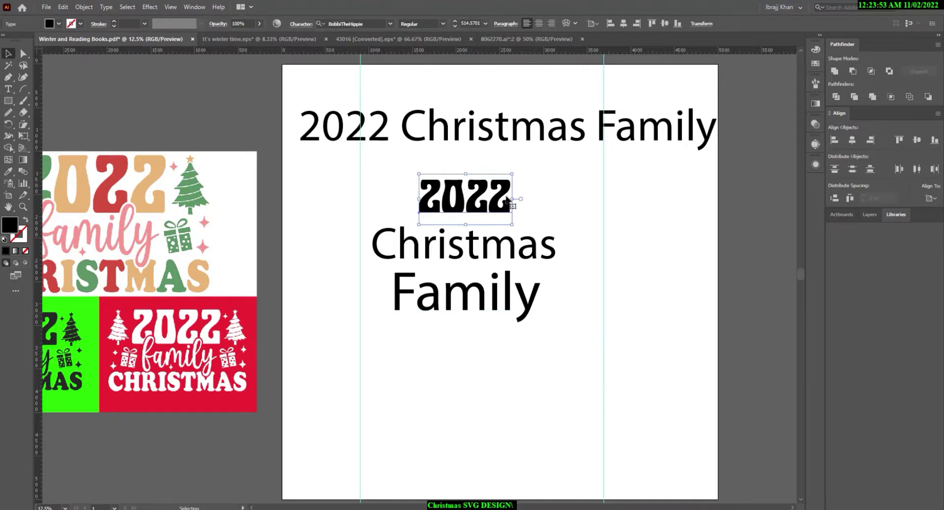
{"action": "scroll", "coordinate": [506, 197], "scroll_direction": "up", "scroll_amount": 2}
{"action": "scroll", "coordinate": [501, 206], "scroll_direction": "down", "scroll_amount": 2}
{"action": "left_click_drag", "start_coordinate": [491, 205], "coordinate": [509, 199]}
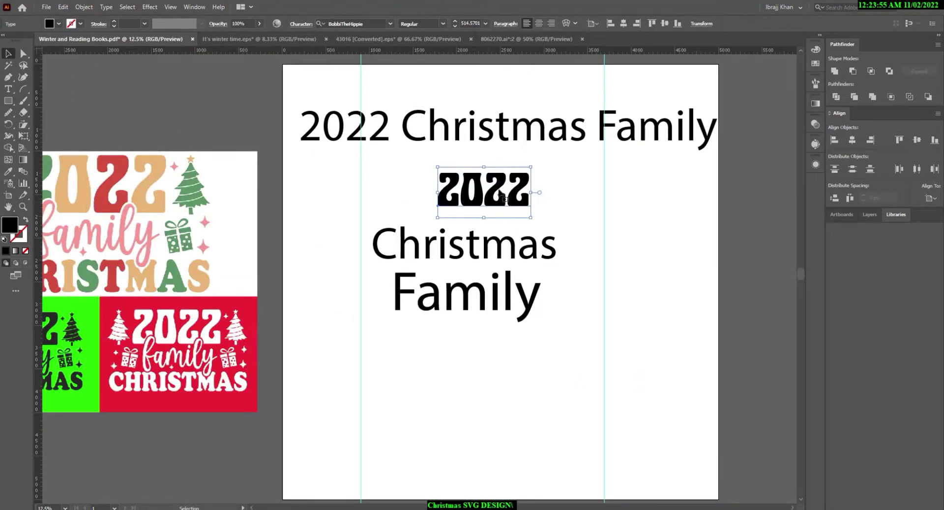
{"action": "scroll", "coordinate": [432, 204], "scroll_direction": "up", "scroll_amount": 1}
{"action": "scroll", "coordinate": [431, 204], "scroll_direction": "up", "scroll_amount": 2}
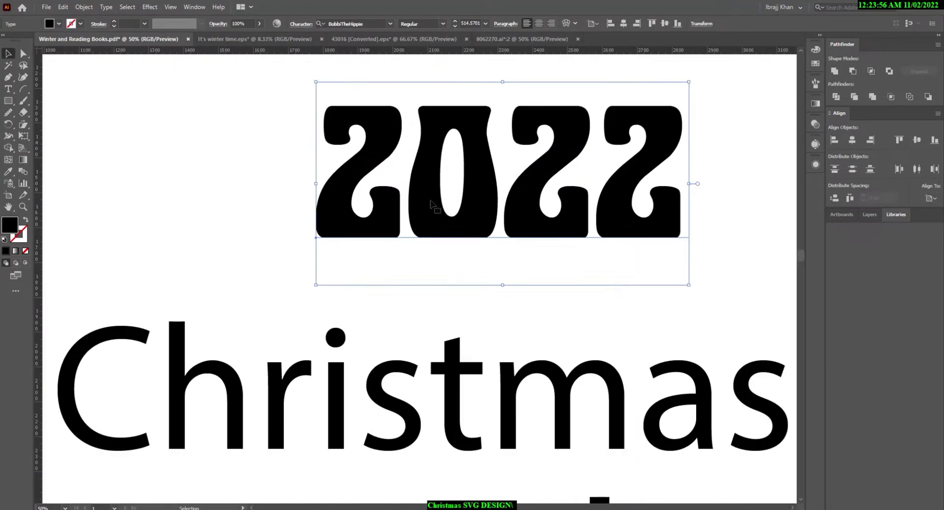
Set the 2022 tracking to 25 in the Character settings.
{"action": "left_click", "coordinate": [305, 25]}
{"action": "left_click", "coordinate": [305, 82]}
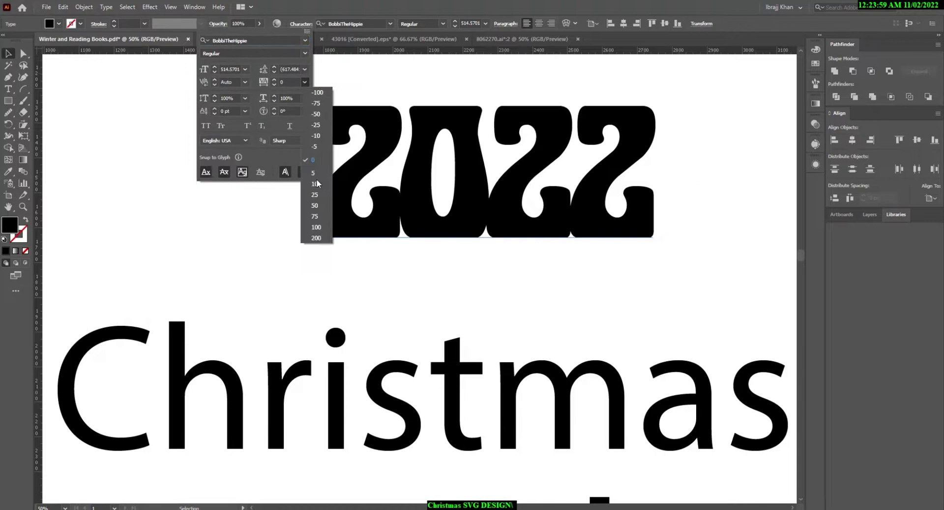
{"action": "left_click", "coordinate": [316, 206]}
{"action": "left_click", "coordinate": [304, 82]}
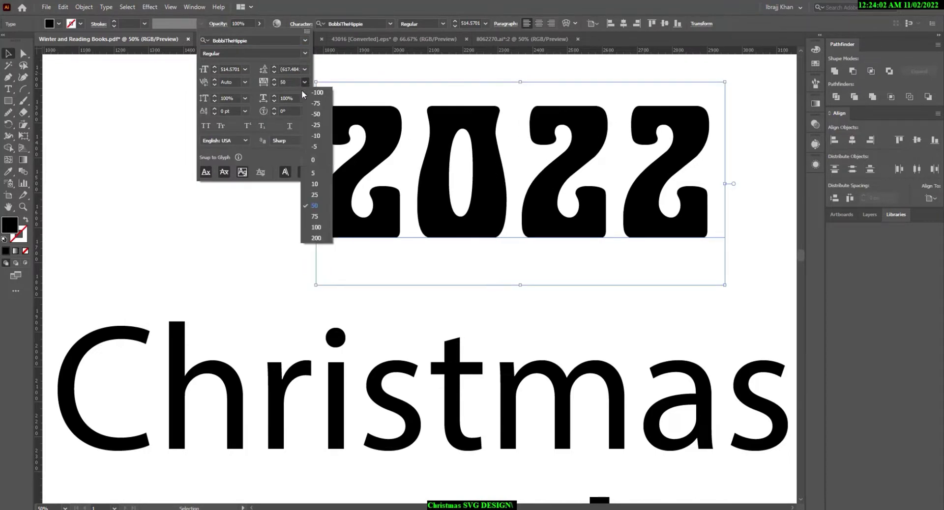
{"action": "left_click", "coordinate": [318, 188]}
{"action": "left_click", "coordinate": [509, 158]}
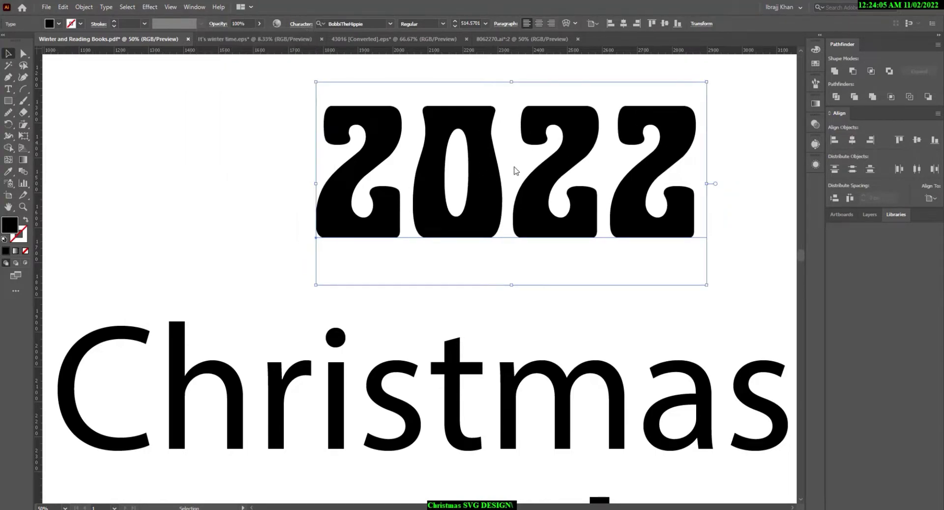
Convert 2022 to outlines and scale it up around its centre.
{"action": "scroll", "coordinate": [514, 166], "scroll_direction": "down", "scroll_amount": 2}
{"action": "right_click", "coordinate": [498, 153]}
{"action": "left_click", "coordinate": [530, 235]}
{"action": "scroll", "coordinate": [536, 211], "scroll_direction": "down", "scroll_amount": 3}
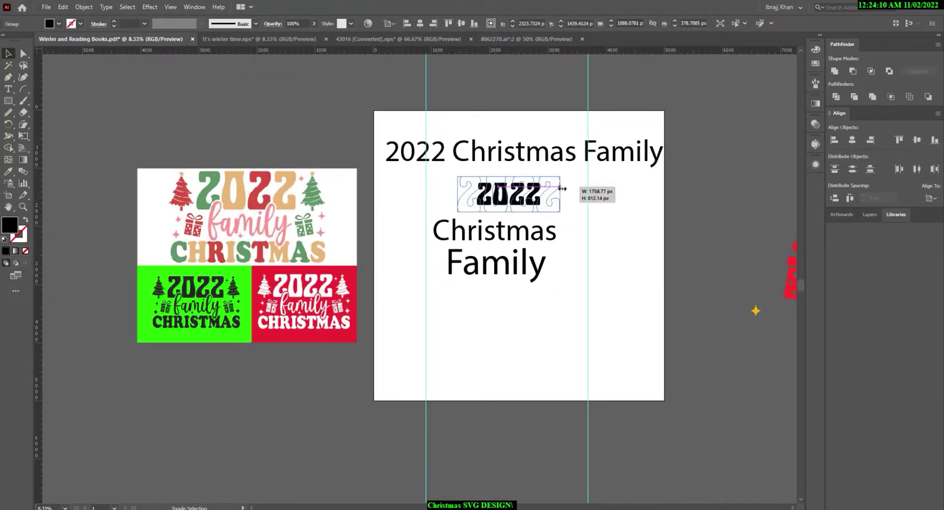
{"action": "left_click_drag", "start_coordinate": [544, 195], "coordinate": [580, 196]}
{"action": "left_click", "coordinate": [580, 199]}
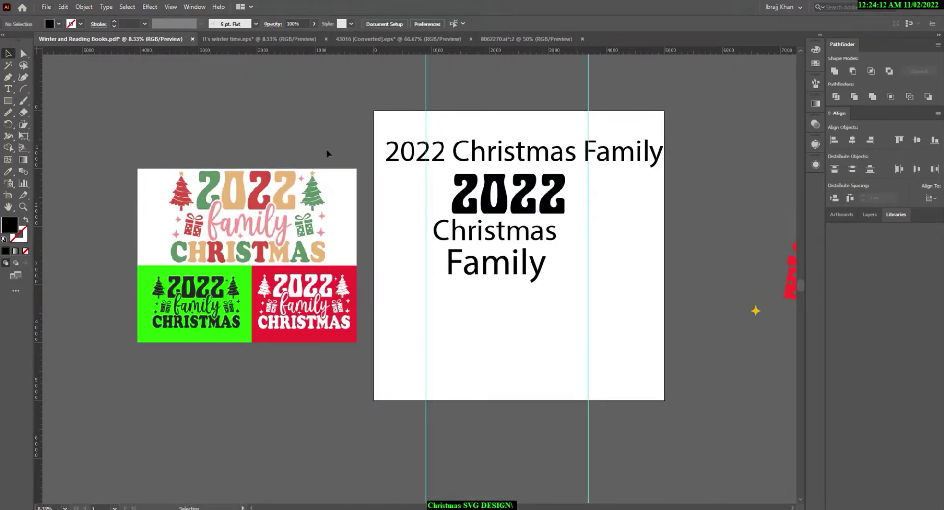
{"action": "scroll", "coordinate": [325, 157], "scroll_direction": "up", "scroll_amount": 1}
{"action": "scroll", "coordinate": [325, 174], "scroll_direction": "up", "scroll_amount": 1}
{"action": "scroll", "coordinate": [287, 158], "scroll_direction": "down", "scroll_amount": 1}
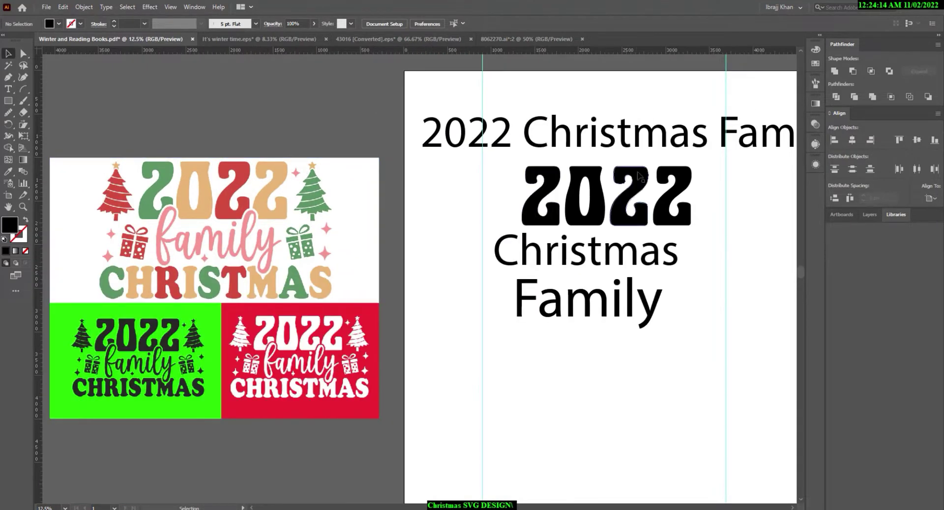
Copy Family from the headline and paste it as a new text object.
{"action": "left_click_drag", "start_coordinate": [287, 158], "coordinate": [250, 153]}
{"action": "key", "text": "t"}
{"action": "left_click_drag", "start_coordinate": [618, 134], "coordinate": [541, 151]}
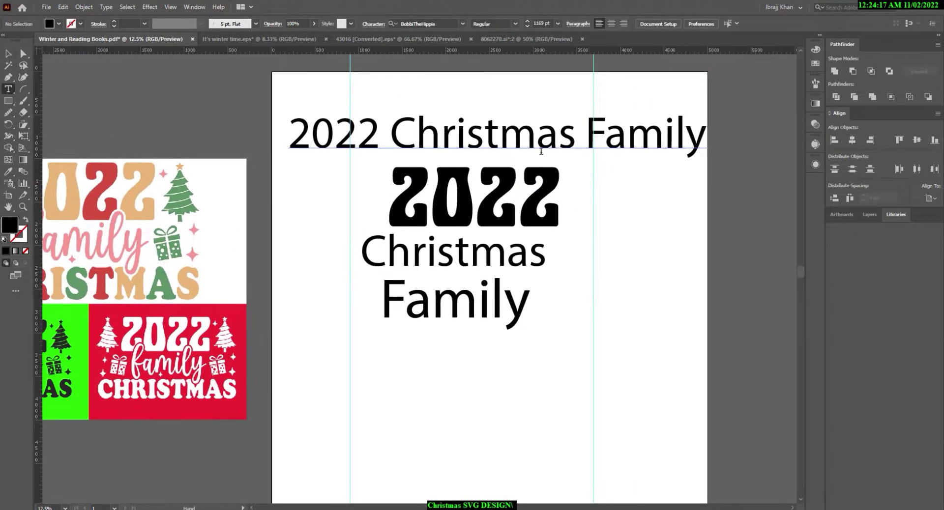
{"action": "left_click_drag", "start_coordinate": [588, 131], "coordinate": [707, 134]}
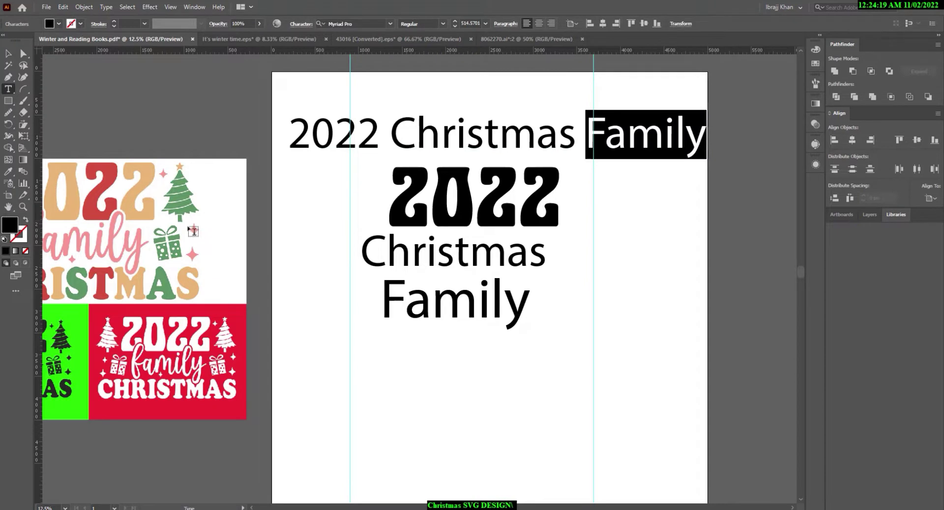
{"action": "key", "text": "ctrl"}
{"action": "key", "text": "ctrl+c"}
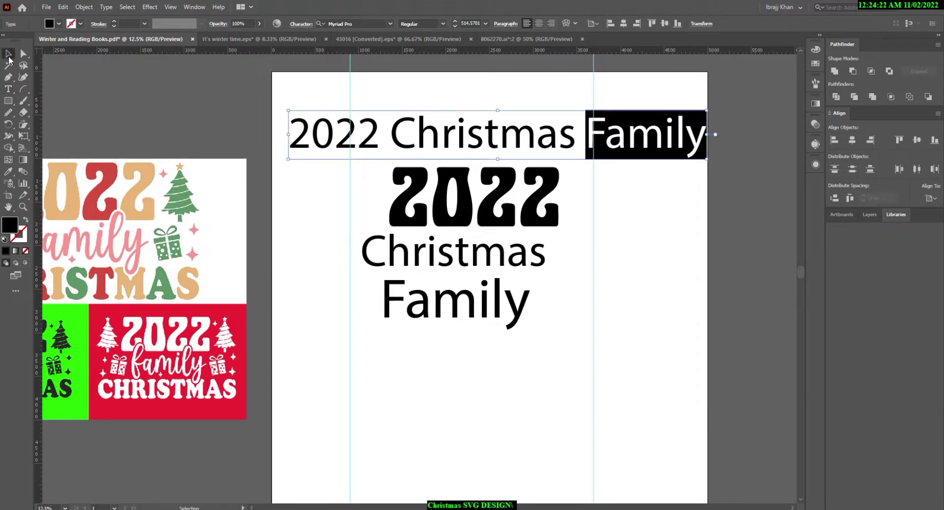
{"action": "key", "text": "ctrl+v"}
{"action": "left_click_drag", "start_coordinate": [516, 305], "coordinate": [517, 380]}
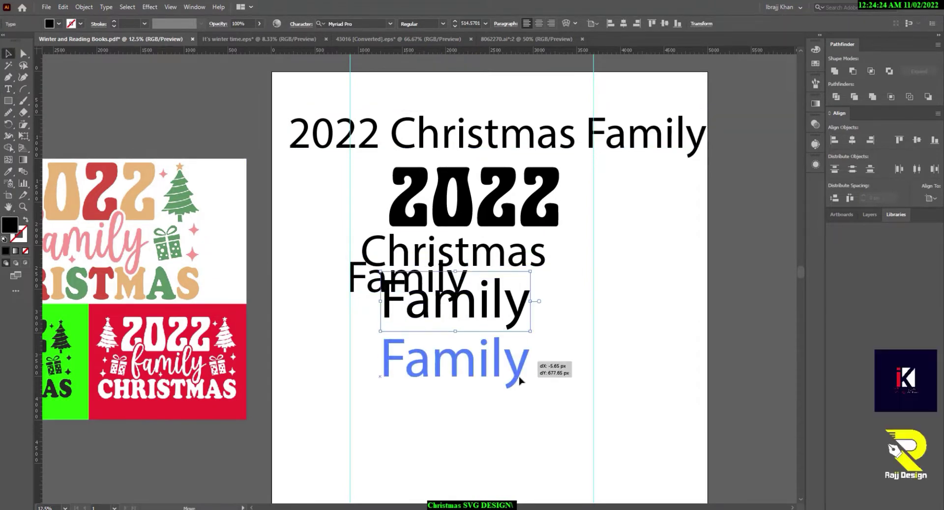
Arrange the new Family just below 2022 with Christmas beneath it.
{"action": "left_click", "coordinate": [513, 263]}
{"action": "key", "text": "Delete"}
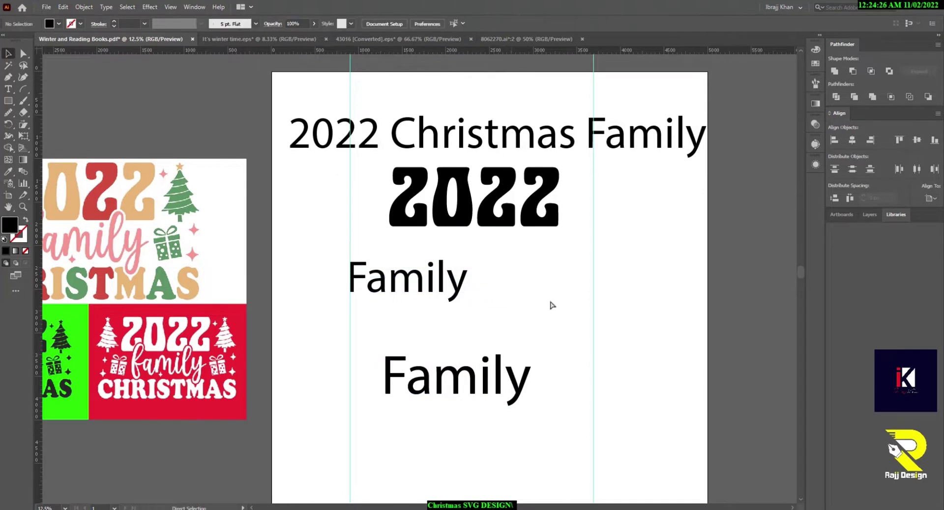
{"action": "key", "text": "ctrl+z"}
{"action": "left_click_drag", "start_coordinate": [459, 293], "coordinate": [483, 325]}
{"action": "mouse_move", "coordinate": [482, 261]}
{"action": "left_mouse_down"}
{"action": "mouse_move", "coordinate": [497, 359]}
{"action": "mouse_move", "coordinate": [525, 233]}
{"action": "left_mouse_up"}
{"action": "left_click_drag", "start_coordinate": [541, 354], "coordinate": [540, 314]}
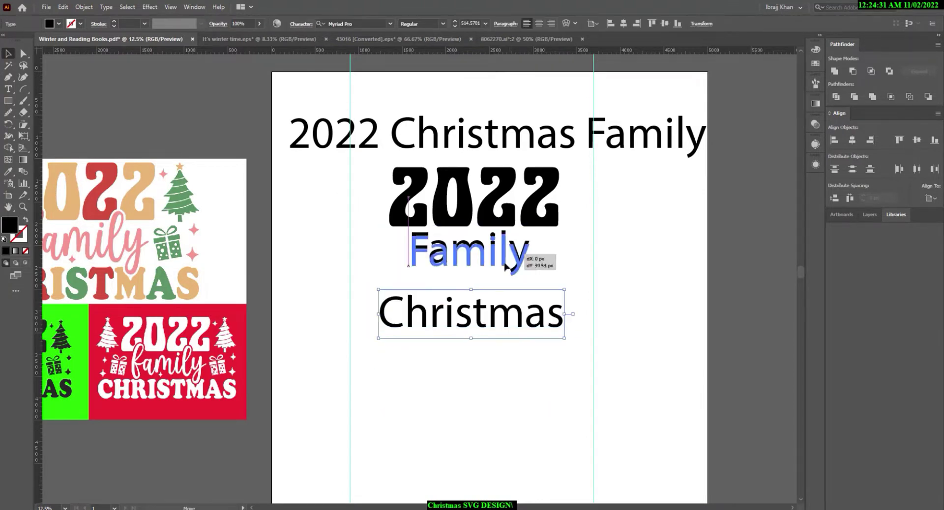
{"action": "left_click_drag", "start_coordinate": [506, 265], "coordinate": [507, 268]}
Set Family in the Baby Aletha font and enlarge it.
{"action": "scroll", "coordinate": [373, 221], "scroll_direction": "left", "scroll_amount": 3}
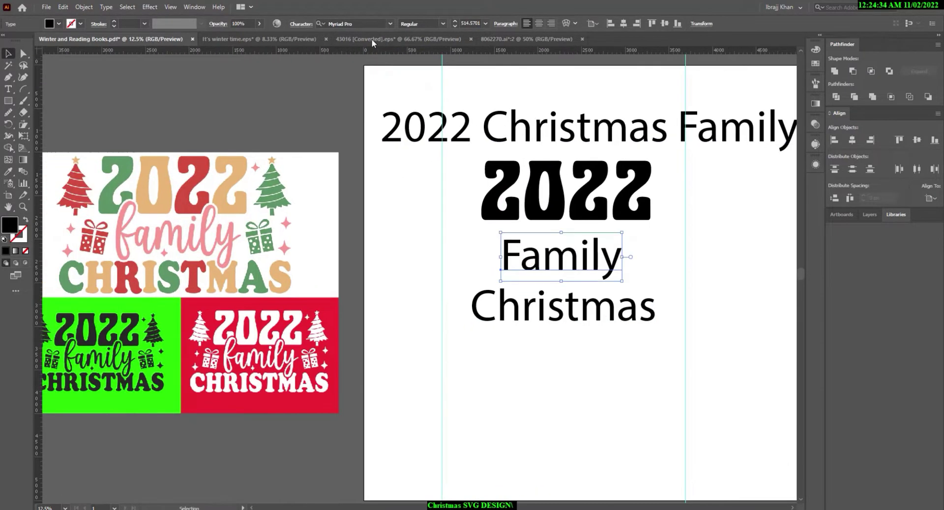
{"action": "left_click", "coordinate": [344, 23]}
{"action": "type", "text": "BAB"}
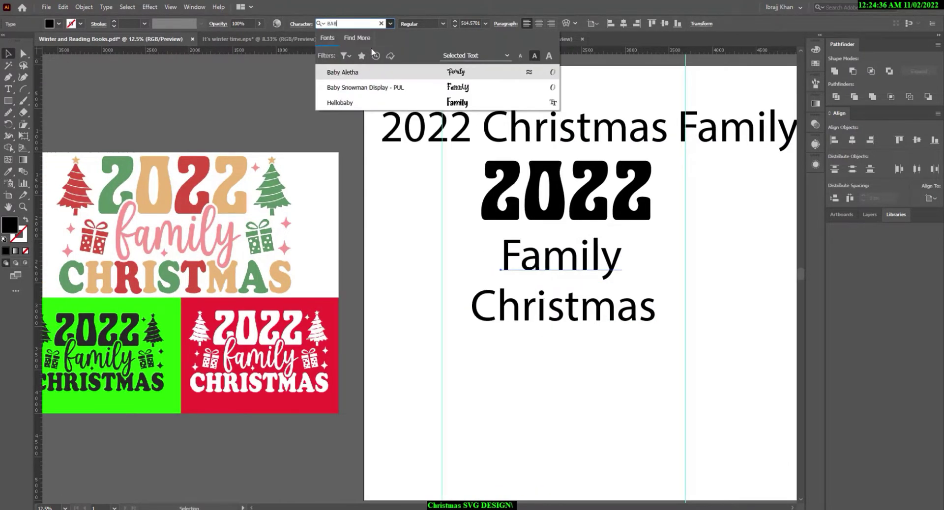
{"action": "left_click", "coordinate": [343, 72]}
{"action": "left_click_drag", "start_coordinate": [550, 257], "coordinate": [621, 255]}
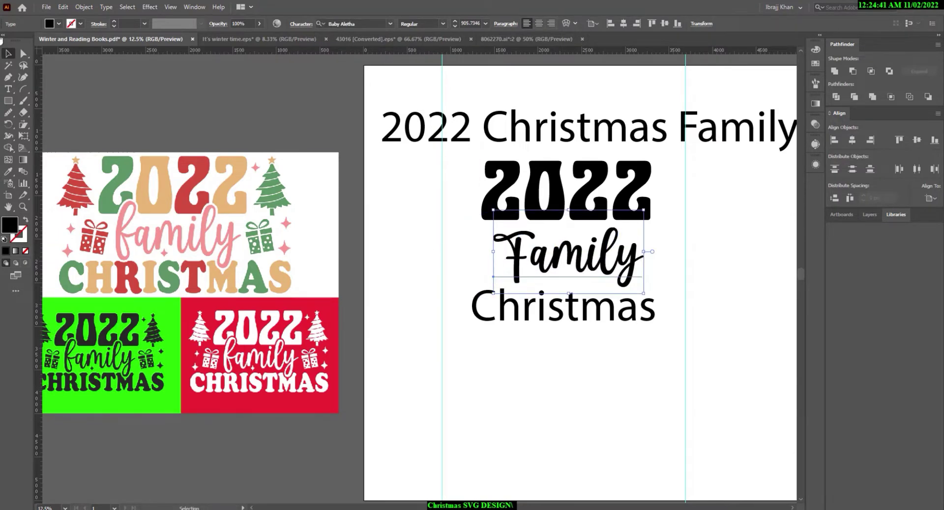
Replace the capital F with a lowercase f to read family.
{"action": "left_click", "coordinate": [8, 90]}
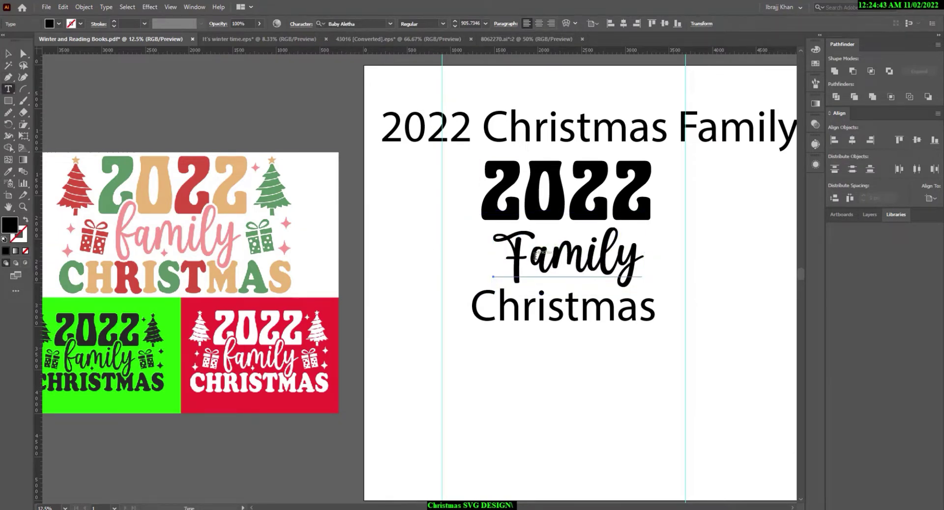
{"action": "left_click_drag", "start_coordinate": [536, 254], "coordinate": [496, 257]}
{"action": "key", "text": "BackSpace"}
{"action": "type", "text": "f"}
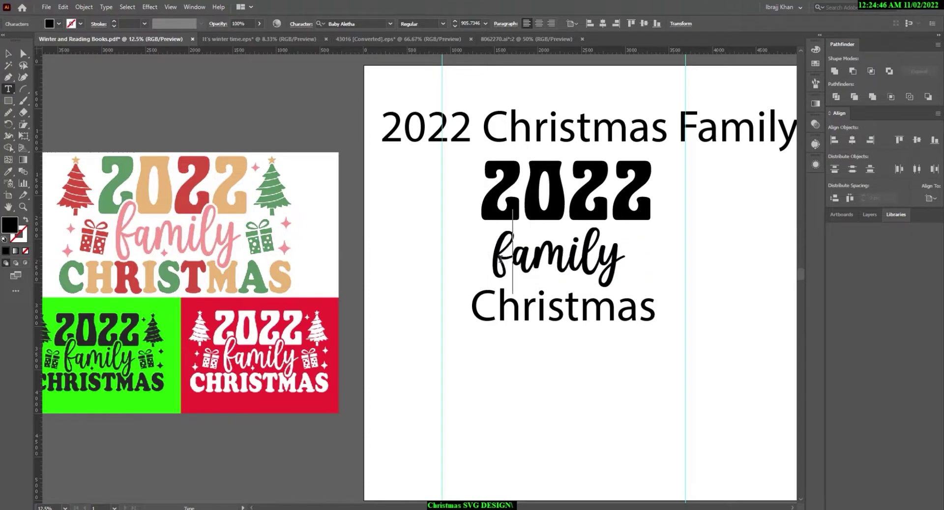
{"action": "key", "text": "Escape"}
{"action": "key", "text": "ctrl+plus"}
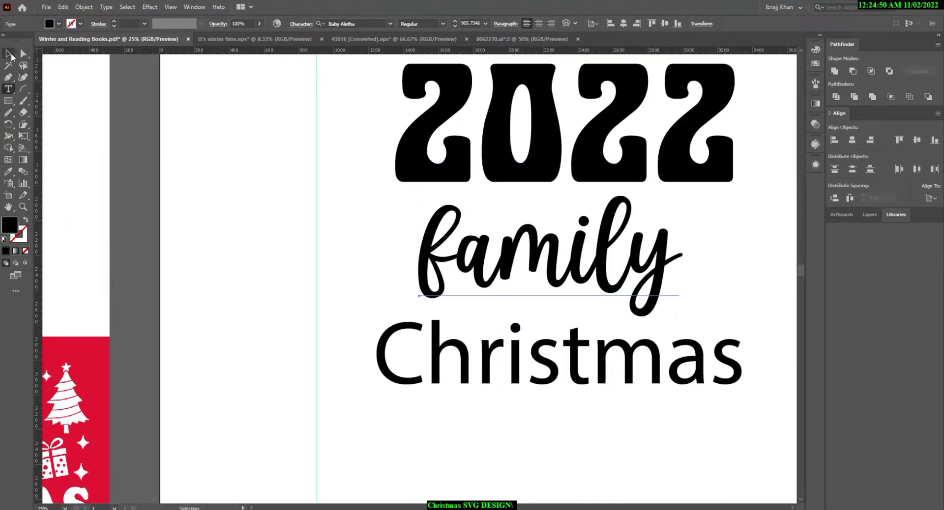
Stretch the first f to 116% vertical scale, trying then undoing a swash alternate.
{"action": "left_click", "coordinate": [10, 54]}
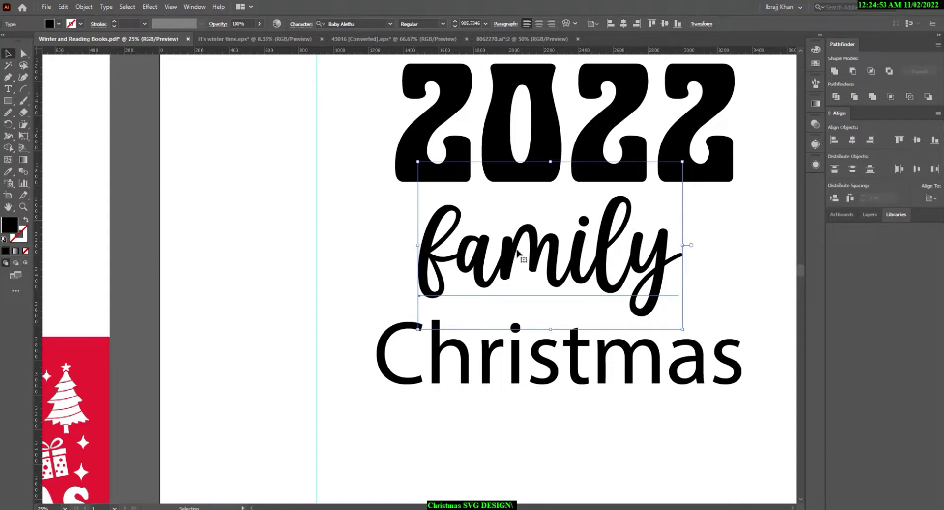
{"action": "left_click", "coordinate": [8, 89]}
{"action": "left_click_drag", "start_coordinate": [450, 241], "coordinate": [419, 241]}
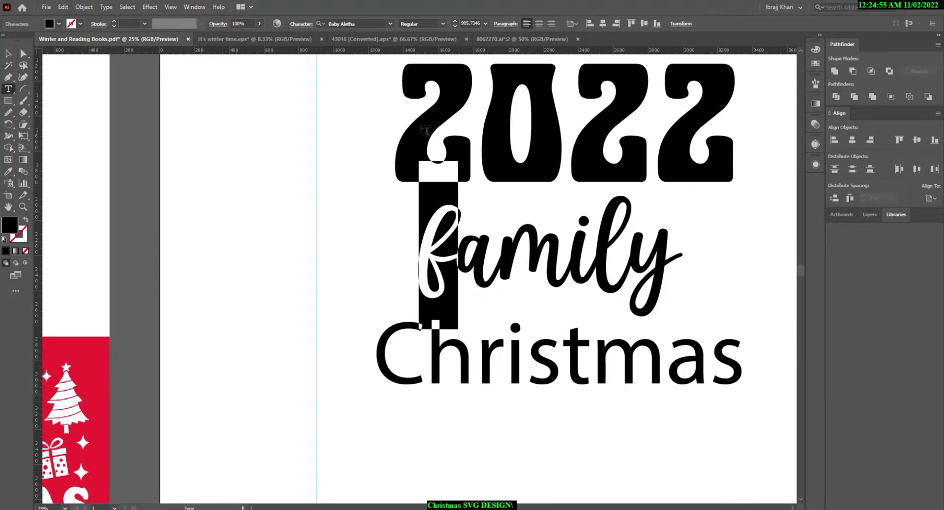
{"action": "left_click", "coordinate": [301, 24]}
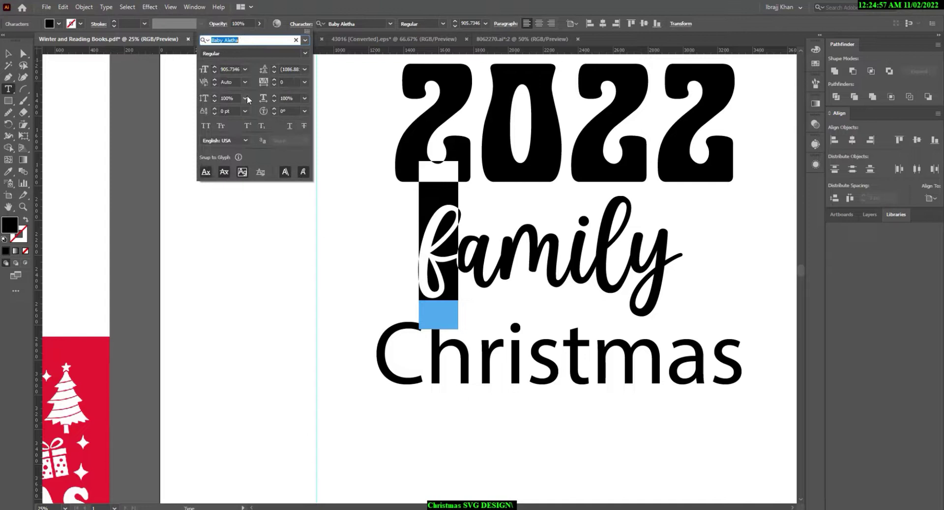
{"action": "left_click", "coordinate": [214, 96]}
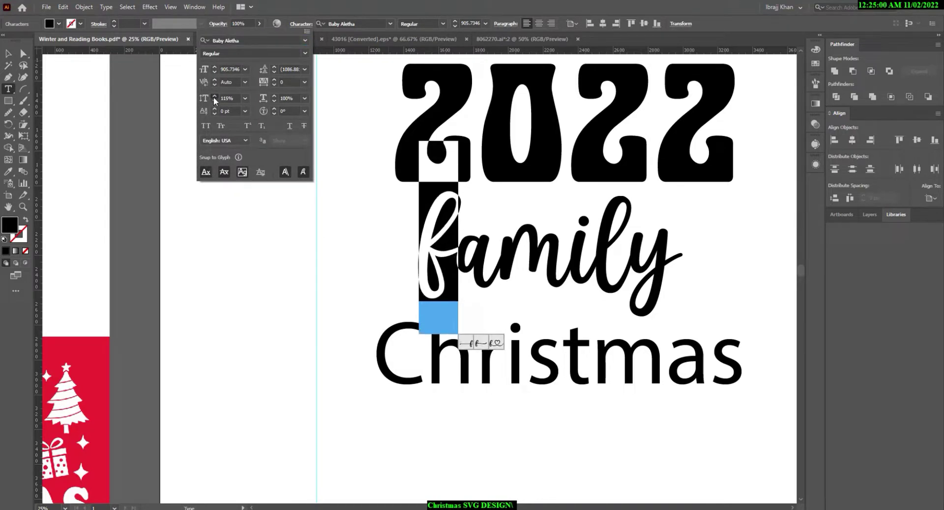
{"action": "left_click", "coordinate": [214, 96]}
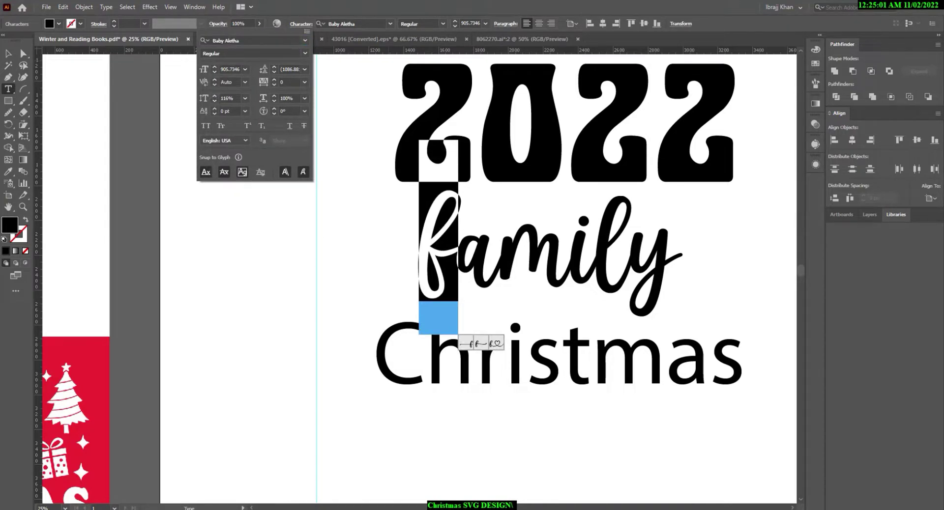
{"action": "left_click", "coordinate": [465, 344]}
{"action": "key", "text": "Left"}
{"action": "key", "text": "ctrl+minus"}
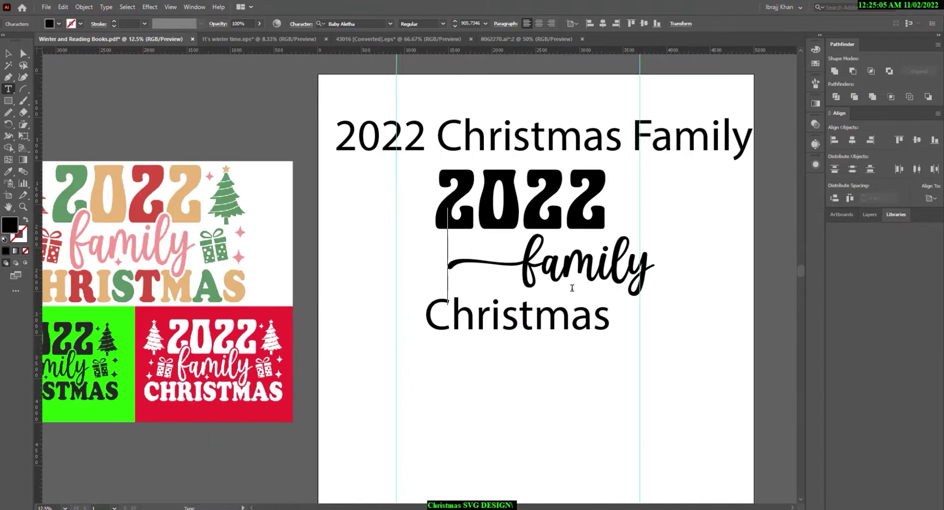
{"action": "key", "text": "ctrl+z"}
{"action": "key", "text": "Escape"}
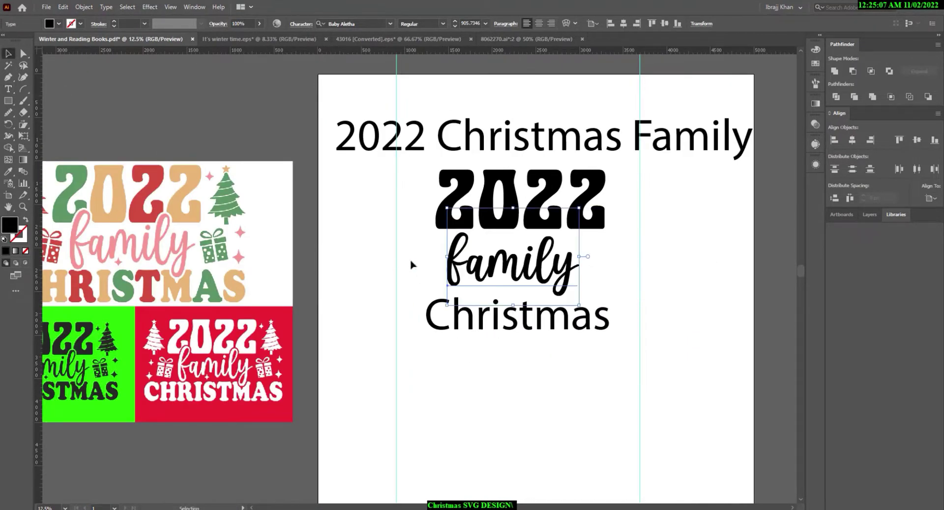
Slant the family lettering slightly with the Shear tool.
{"action": "scroll", "coordinate": [555, 268], "scroll_direction": "up", "scroll_amount": 1}
{"action": "right_click", "coordinate": [510, 233]}
{"action": "left_click", "coordinate": [463, 246]}
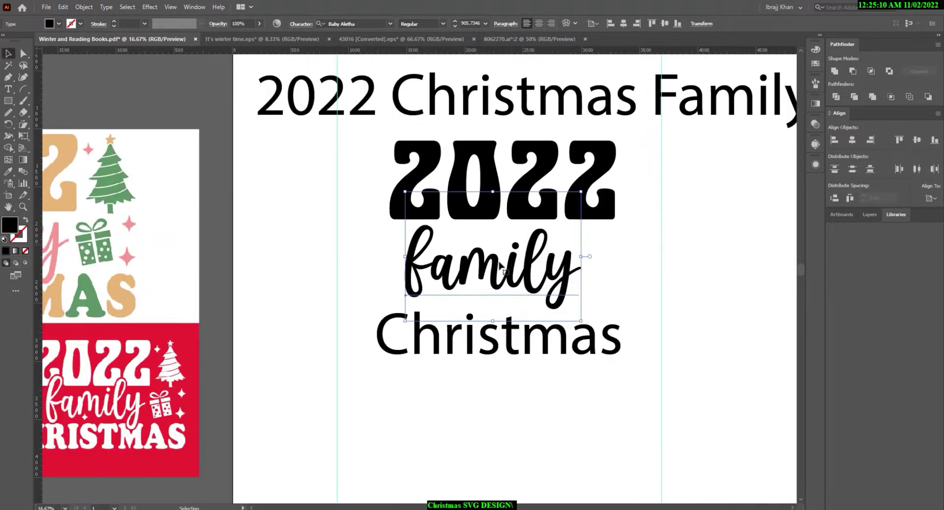
{"action": "left_click", "coordinate": [25, 112]}
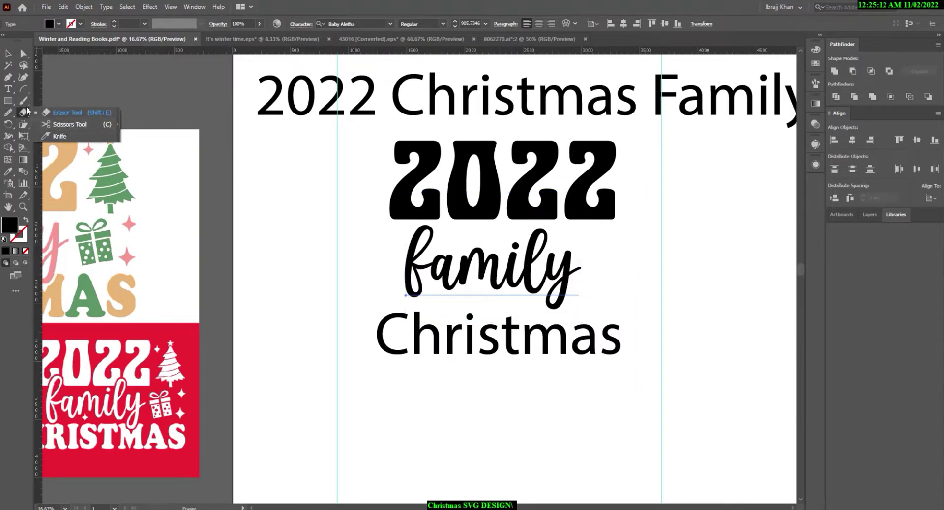
{"action": "left_click_drag", "start_coordinate": [23, 124], "coordinate": [68, 136]}
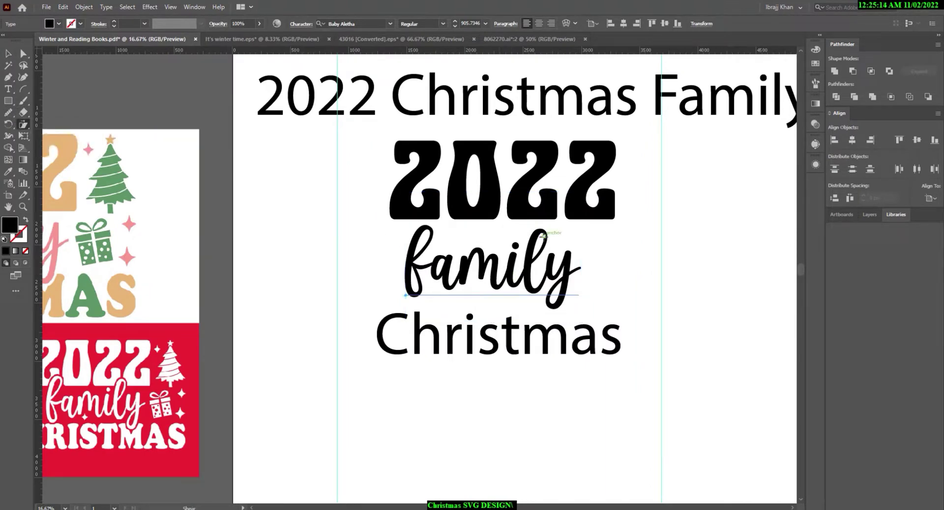
{"action": "scroll", "coordinate": [543, 236], "scroll_direction": "up", "scroll_amount": 2}
{"action": "left_click_drag", "start_coordinate": [541, 236], "coordinate": [540, 239]}
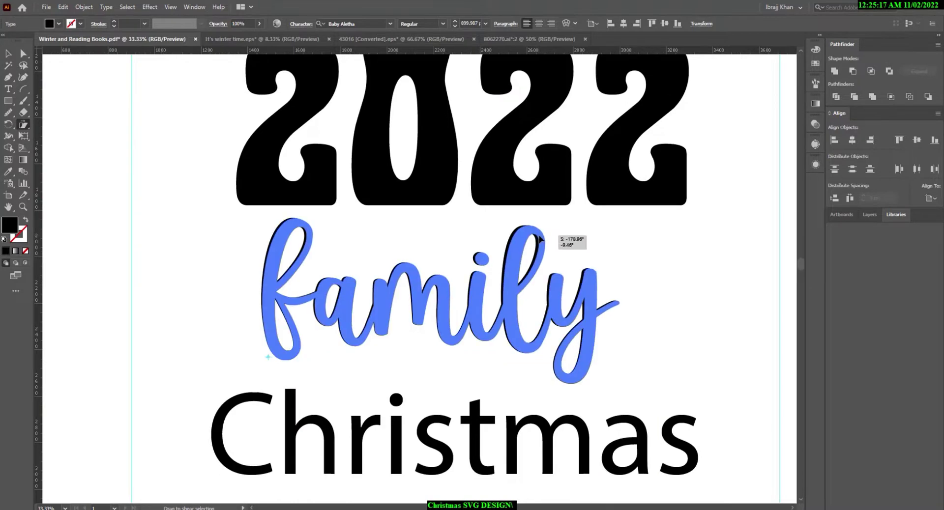
{"action": "scroll", "coordinate": [366, 227], "scroll_direction": "down", "scroll_amount": 2}
Outline the family text and group it with 2022.
{"action": "left_click", "coordinate": [8, 55]}
{"action": "right_click", "coordinate": [533, 209]}
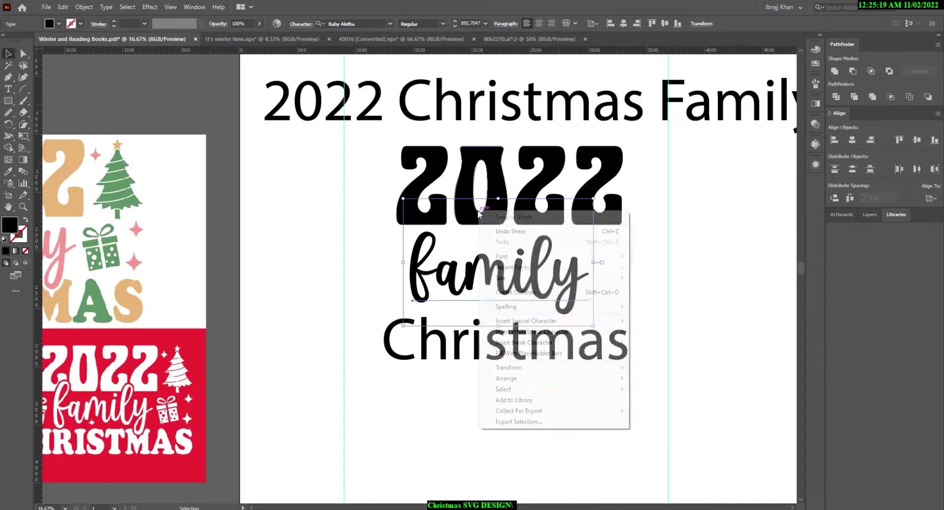
{"action": "left_click", "coordinate": [522, 175]}
{"action": "left_click", "coordinate": [632, 274]}
{"action": "scroll", "coordinate": [553, 273], "scroll_direction": "down", "scroll_amount": 1}
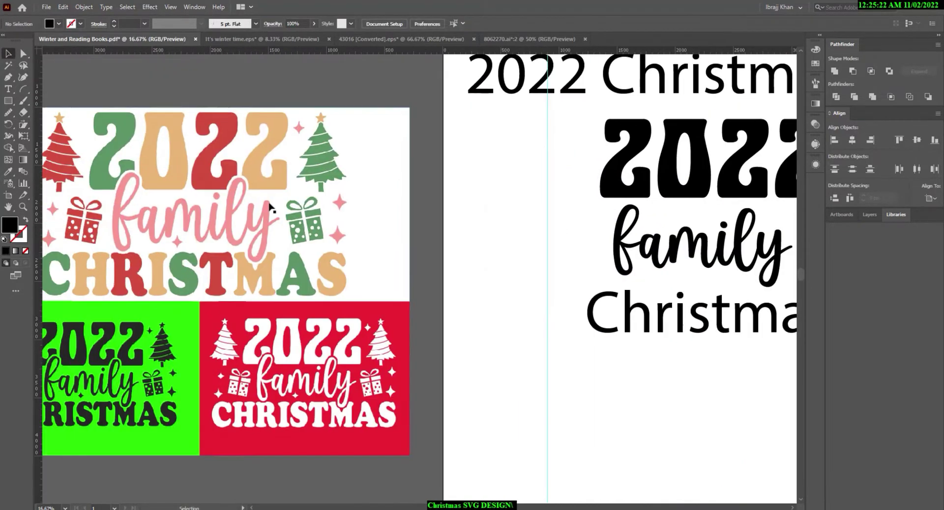
{"action": "scroll", "coordinate": [271, 212], "scroll_direction": "down", "scroll_amount": 1}
{"action": "left_click", "coordinate": [549, 226]}
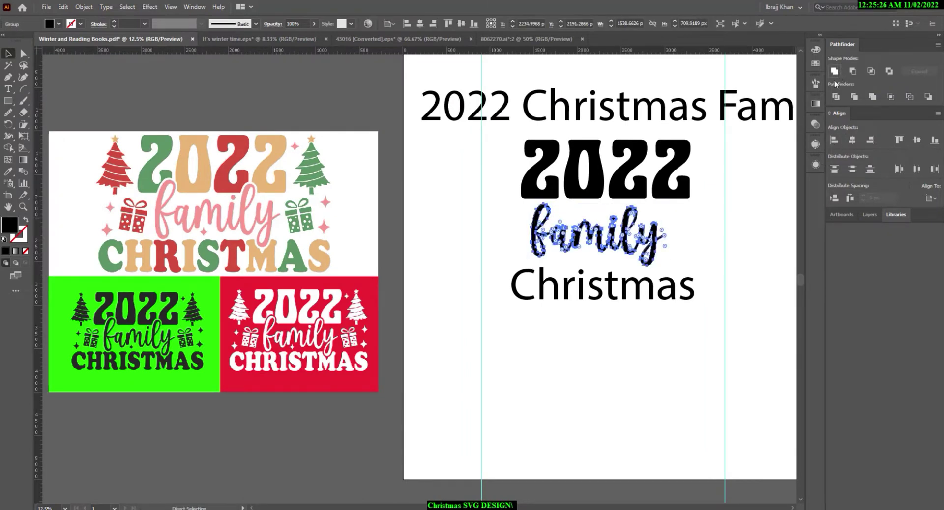
{"action": "left_click", "coordinate": [701, 230]}
{"action": "left_click", "coordinate": [649, 231]}
{"action": "left_click", "coordinate": [632, 193], "text": "shift"}
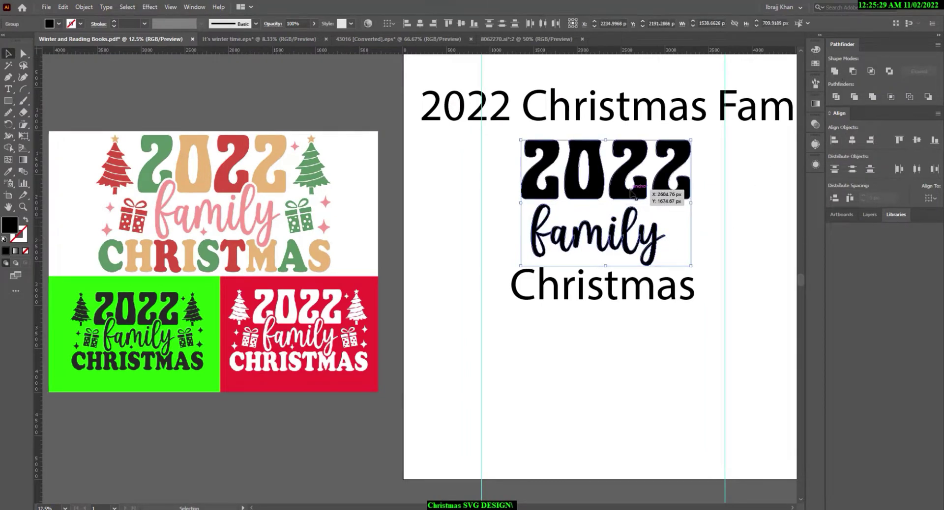
{"action": "key", "text": "ctrl+g"}
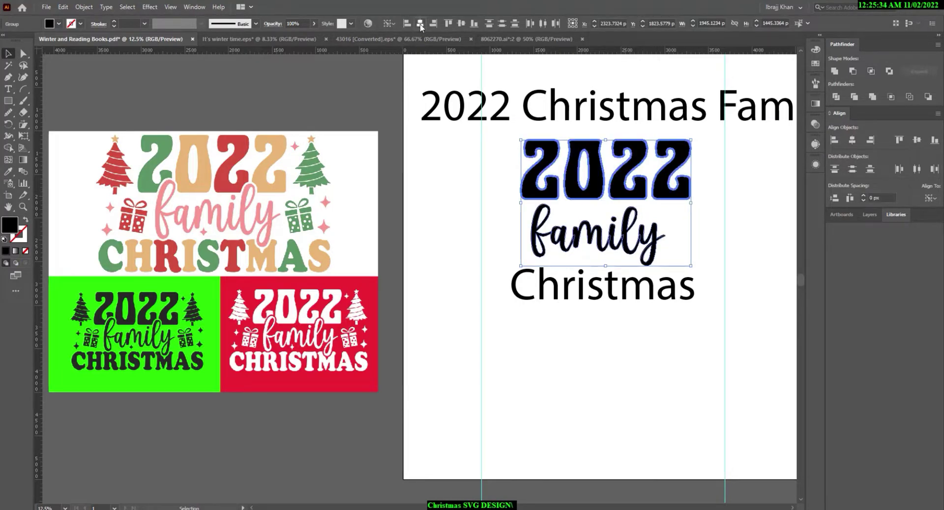
Centre family under 2022, move it up overlapping the numbers, enlarge and nudge right.
{"action": "left_click", "coordinate": [420, 25]}
{"action": "left_click", "coordinate": [534, 219]}
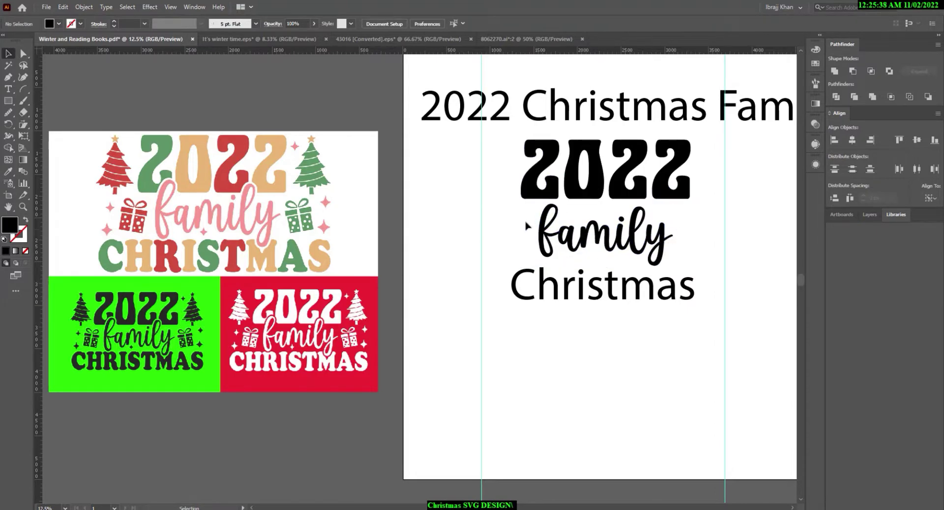
{"action": "scroll", "coordinate": [597, 225], "scroll_direction": "up", "scroll_amount": 1}
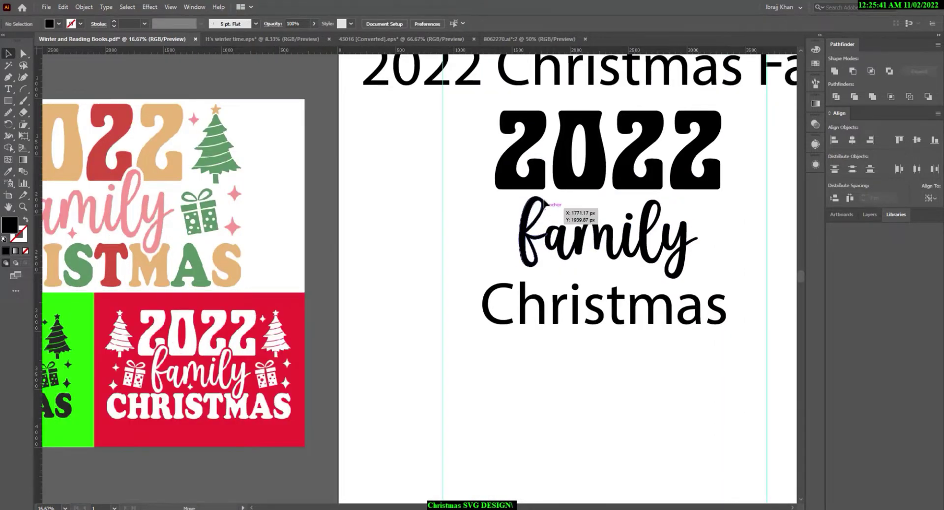
{"action": "left_click_drag", "start_coordinate": [547, 213], "coordinate": [547, 194]}
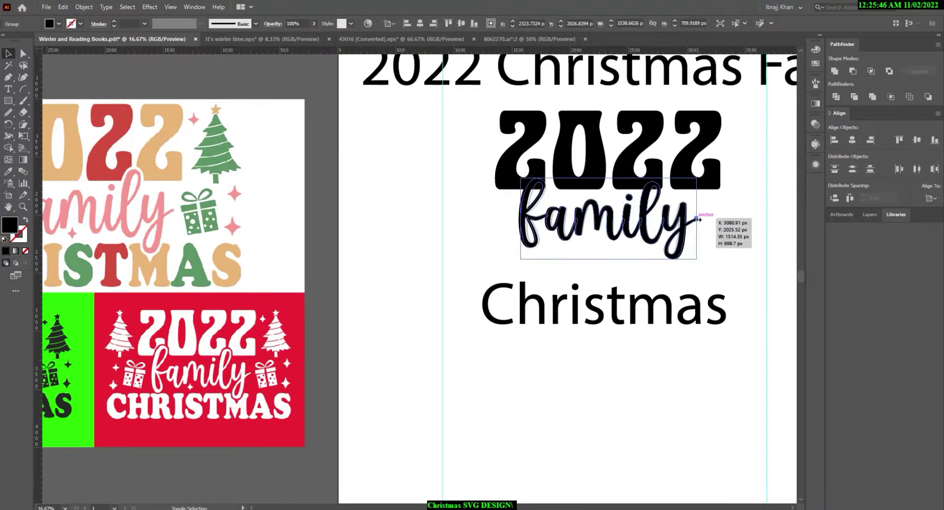
{"action": "mouse_move", "coordinate": [699, 217]}
{"action": "left_mouse_down"}
{"action": "mouse_move", "coordinate": [707, 217]}
{"action": "mouse_move", "coordinate": [679, 191]}
{"action": "left_mouse_up"}
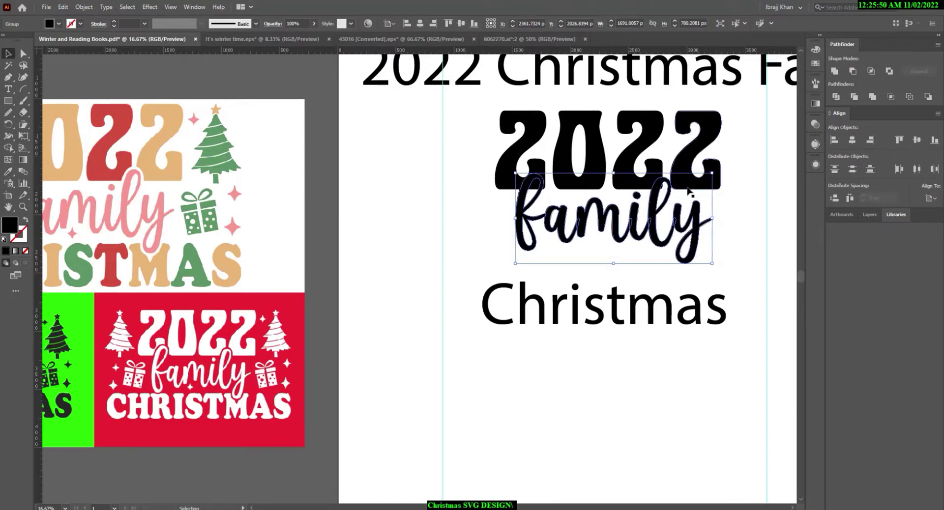
{"action": "left_click_drag", "start_coordinate": [716, 218], "coordinate": [713, 218]}
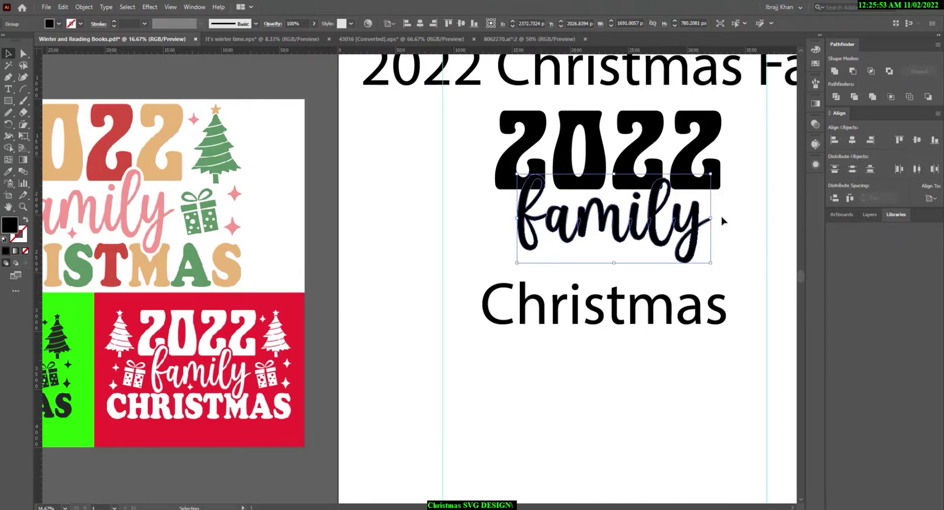
{"action": "key", "text": "Right"}
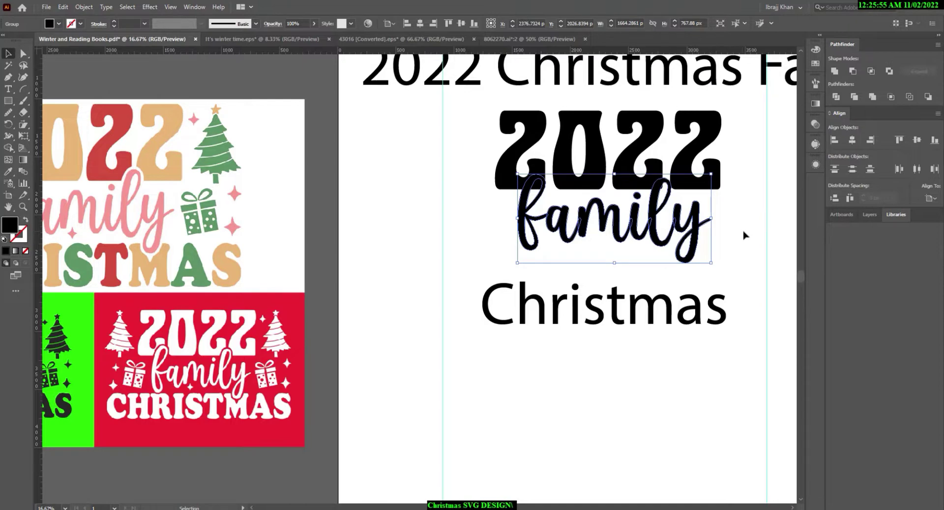
{"action": "left_click", "coordinate": [745, 236]}
{"action": "scroll", "coordinate": [716, 226], "scroll_direction": "down", "scroll_amount": 1}
{"action": "left_click_drag", "start_coordinate": [731, 246], "coordinate": [677, 258]}
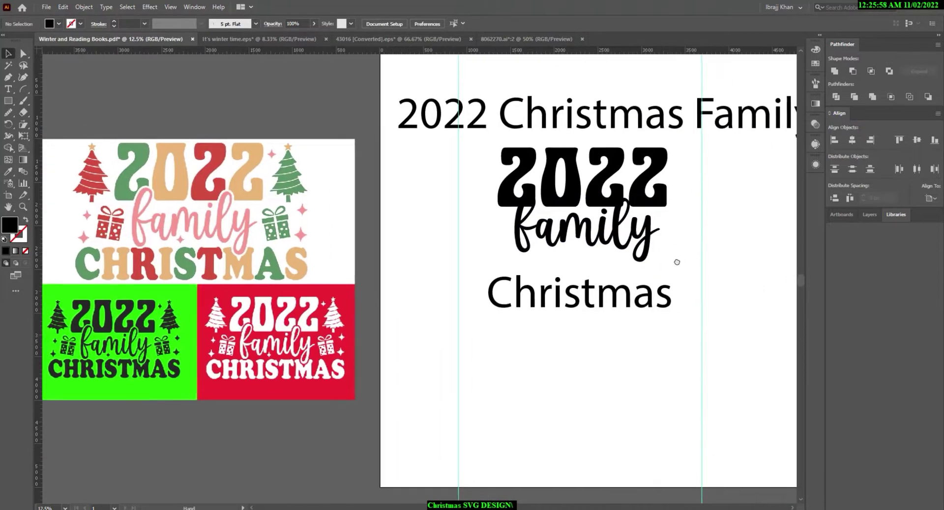
Set the Christmas text to All Caps, after briefly trying the BobbiTheHippie font.
{"action": "left_click", "coordinate": [646, 238]}
{"action": "left_click", "coordinate": [613, 299]}
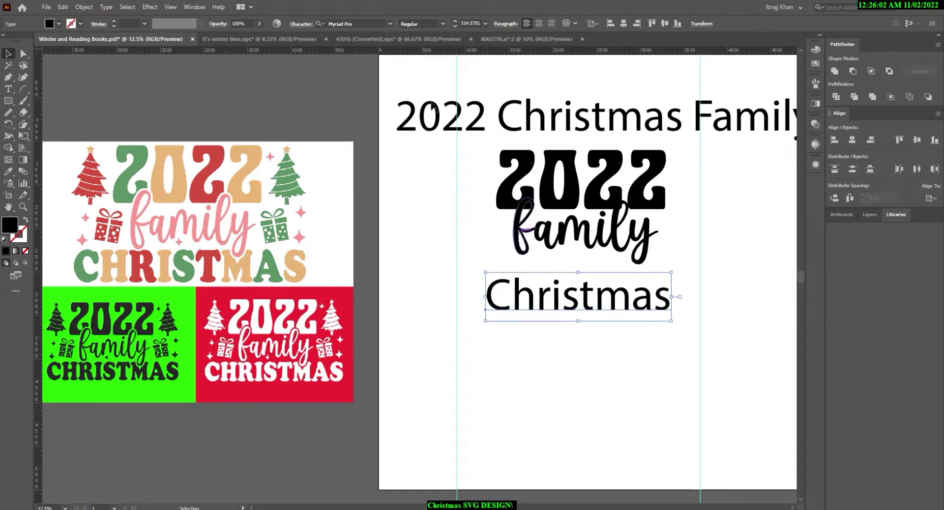
{"action": "left_click", "coordinate": [390, 24]}
{"action": "left_click", "coordinate": [454, 88]}
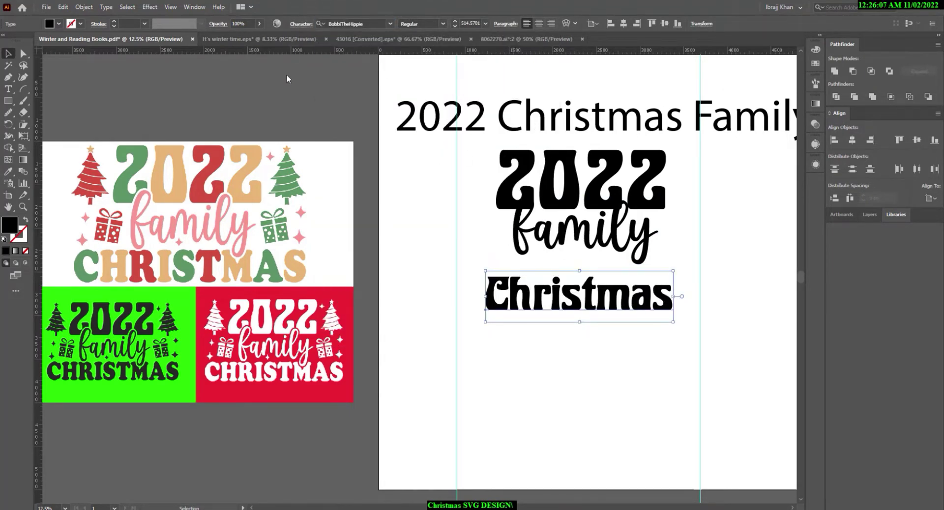
{"action": "left_click", "coordinate": [301, 24]}
{"action": "left_click", "coordinate": [206, 127]}
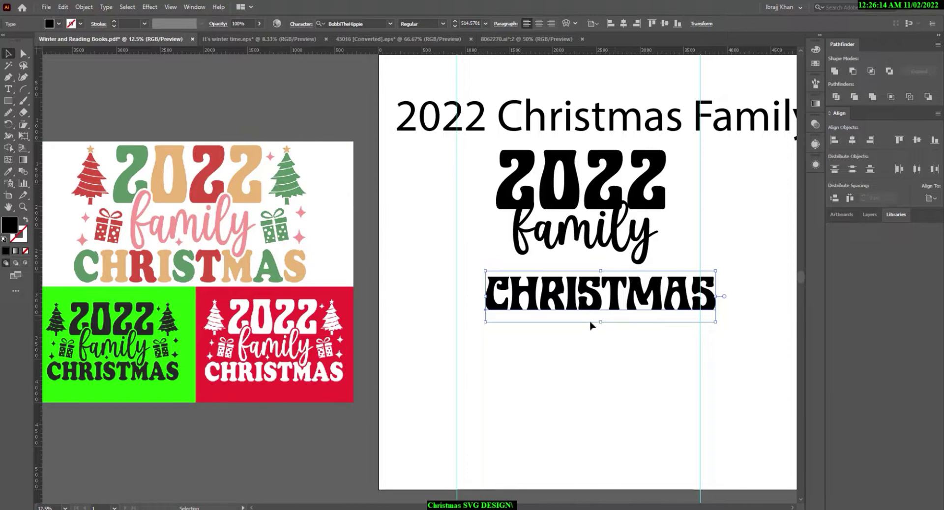
Change the CHRISTMAS font to Cooper Std Black.
{"action": "left_click", "coordinate": [367, 23]}
{"action": "type", "text": "coo"}
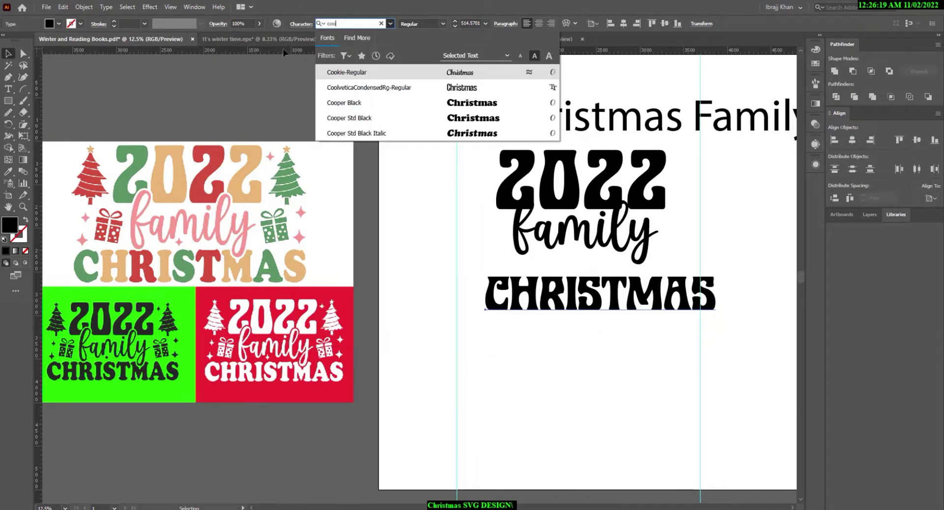
{"action": "key", "text": "Down"}
{"action": "key", "text": "Down"}
{"action": "key", "text": "Down"}
{"action": "key", "text": "Up"}
{"action": "key", "text": "Down"}
{"action": "key", "text": "Return"}
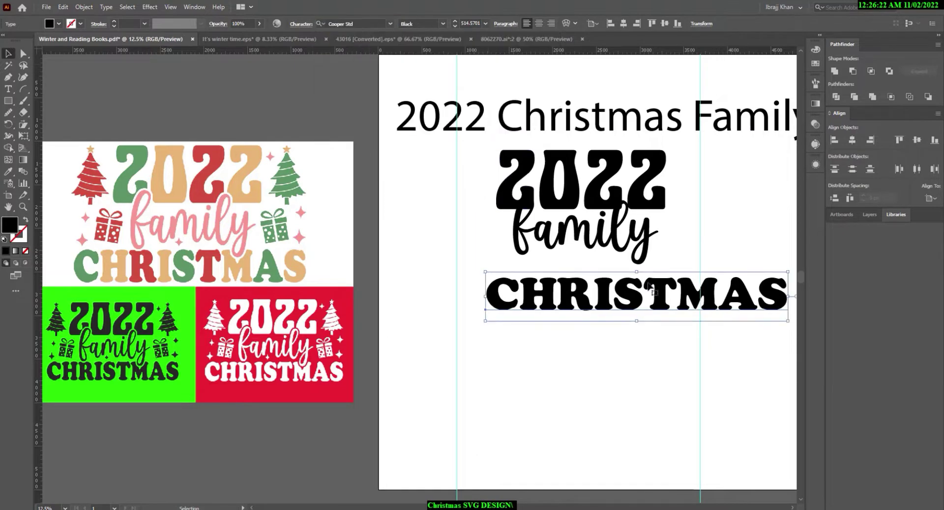
{"action": "left_click", "coordinate": [443, 24]}
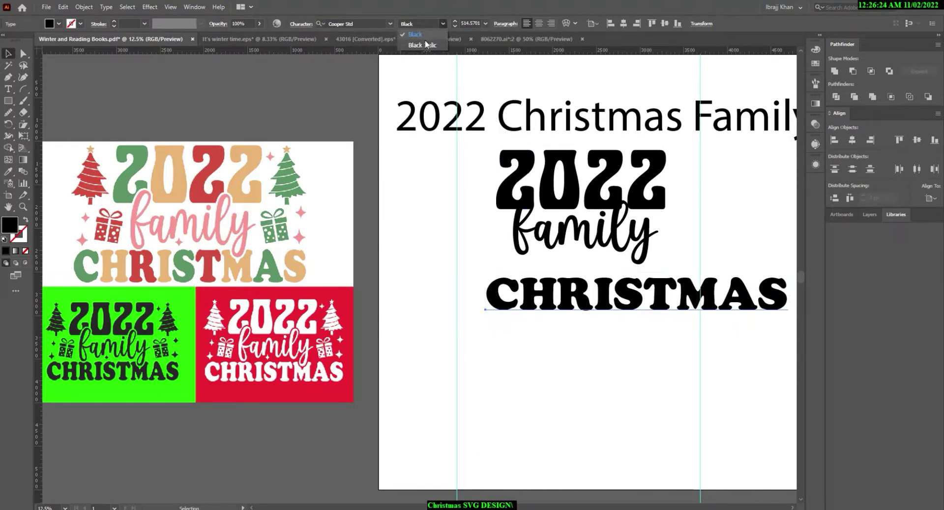
{"action": "key", "text": "Escape"}
{"action": "key", "text": "Escape"}
Stretch CHRISTMAS taller and convert it to outlines.
{"action": "left_click", "coordinate": [610, 397]}
{"action": "left_click", "coordinate": [551, 302]}
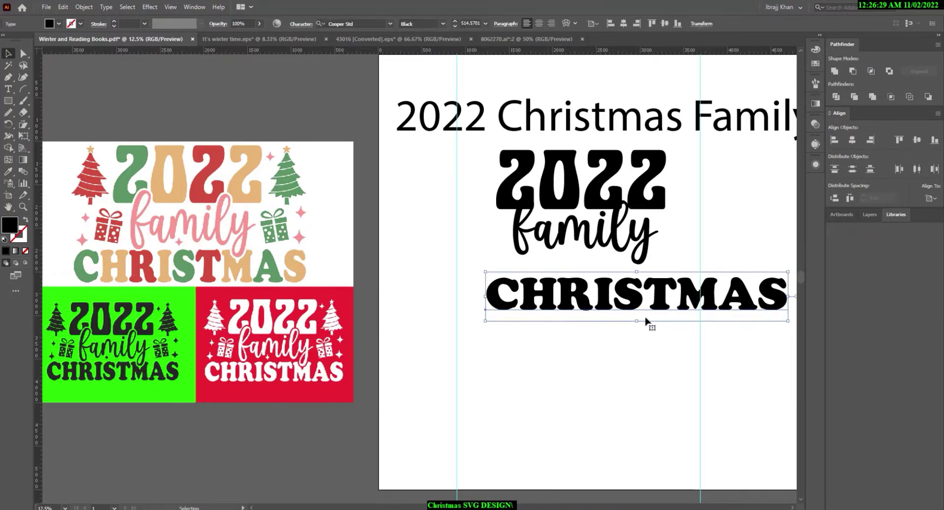
{"action": "left_click_drag", "start_coordinate": [634, 327], "coordinate": [638, 329]}
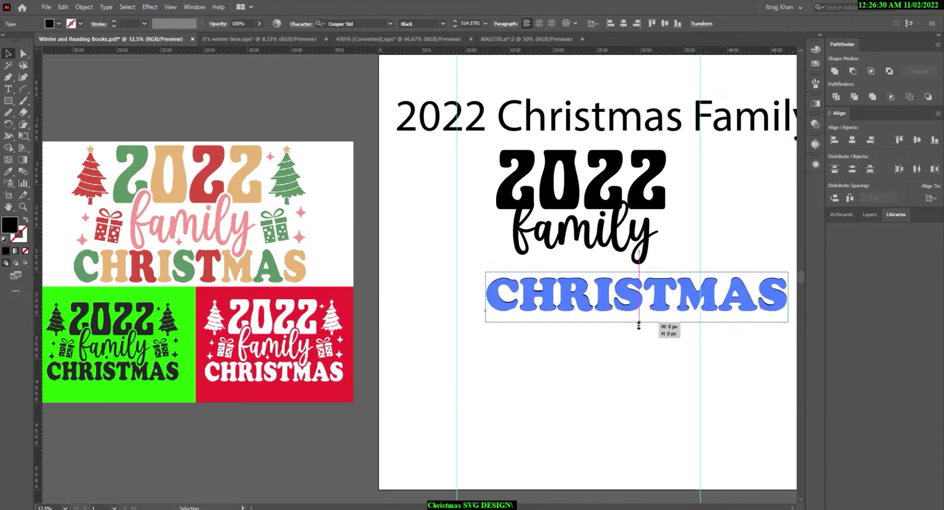
{"action": "right_click", "coordinate": [644, 296]}
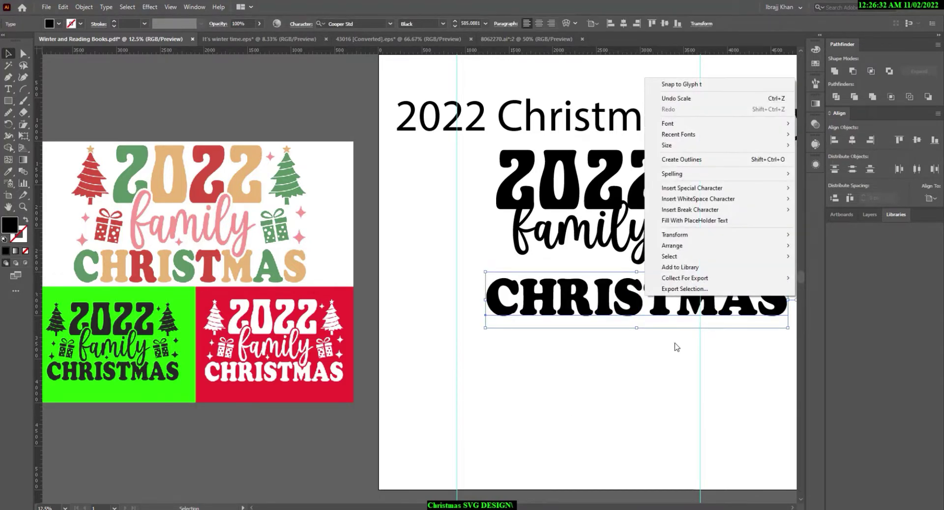
{"action": "left_click", "coordinate": [678, 160]}
Resize CHRISTMAS to span between the guides and move it up under family.
{"action": "left_click_drag", "start_coordinate": [788, 298], "coordinate": [658, 295]}
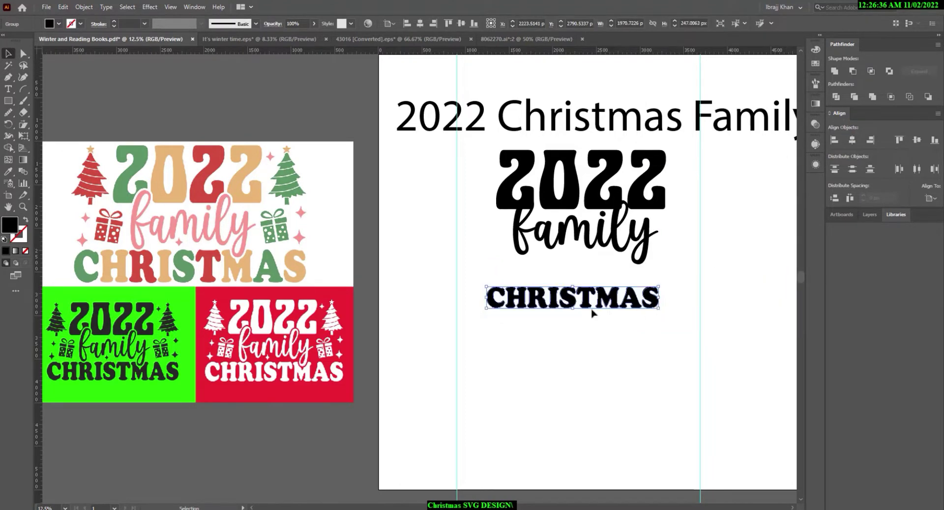
{"action": "left_click_drag", "start_coordinate": [545, 294], "coordinate": [514, 288]}
{"action": "scroll", "coordinate": [515, 287], "scroll_direction": "up", "scroll_amount": 3}
{"action": "left_click_drag", "start_coordinate": [412, 305], "coordinate": [412, 306]}
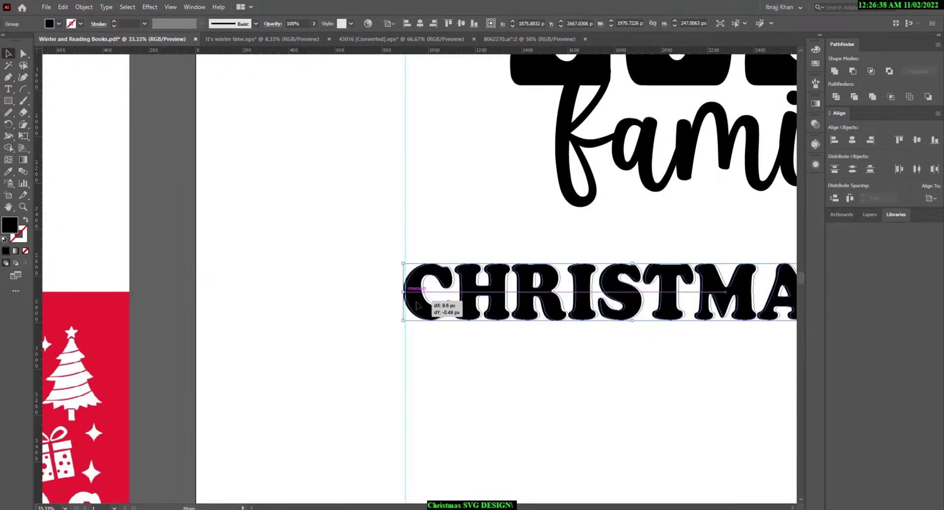
{"action": "scroll", "coordinate": [697, 382], "scroll_direction": "down", "scroll_amount": 2}
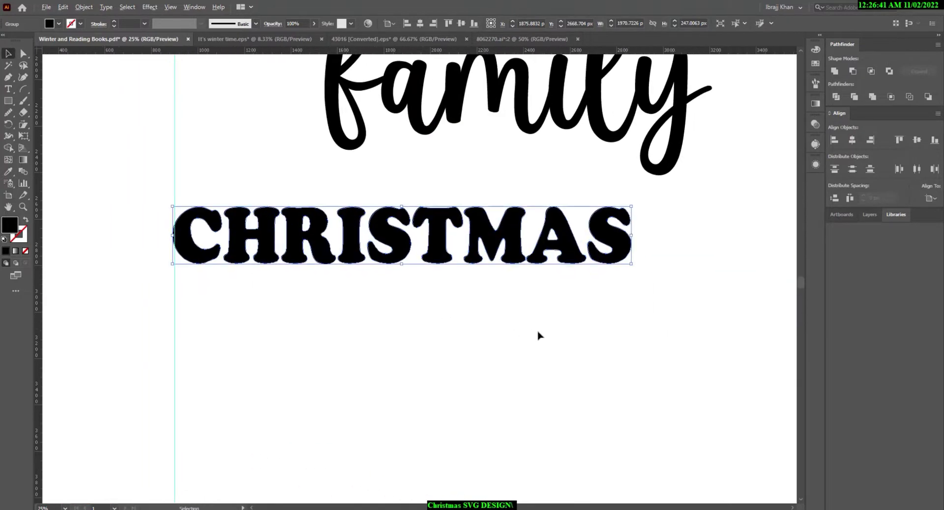
{"action": "scroll", "coordinate": [539, 333], "scroll_direction": "down", "scroll_amount": 2}
{"action": "left_click_drag", "start_coordinate": [589, 299], "coordinate": [679, 351]}
{"action": "left_click", "coordinate": [622, 345]}
{"action": "mouse_move", "coordinate": [587, 282]}
{"action": "left_mouse_down"}
{"action": "mouse_move", "coordinate": [586, 260]}
{"action": "mouse_move", "coordinate": [636, 268]}
{"action": "left_mouse_up"}
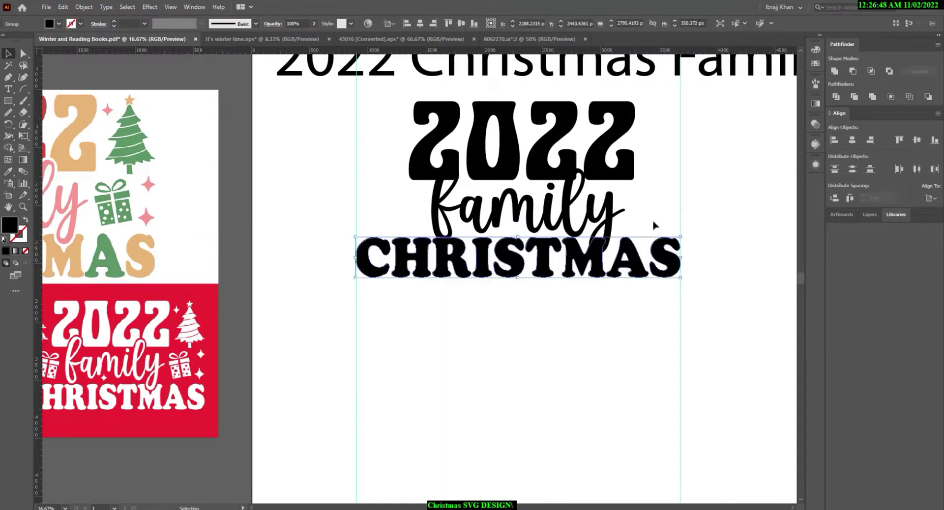
Shrink the family script slightly, nudge it right and adjust its width.
{"action": "left_click", "coordinate": [594, 207]}
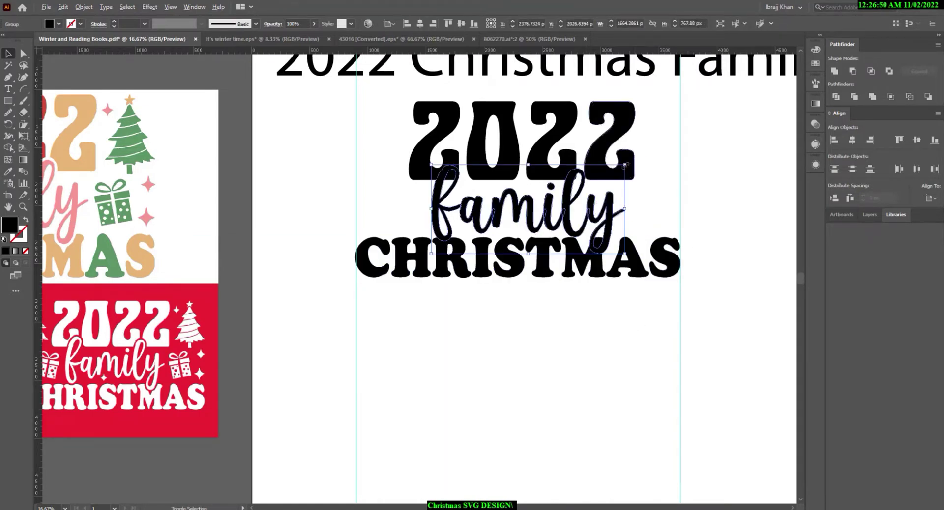
{"action": "left_click_drag", "start_coordinate": [625, 165], "coordinate": [616, 169]}
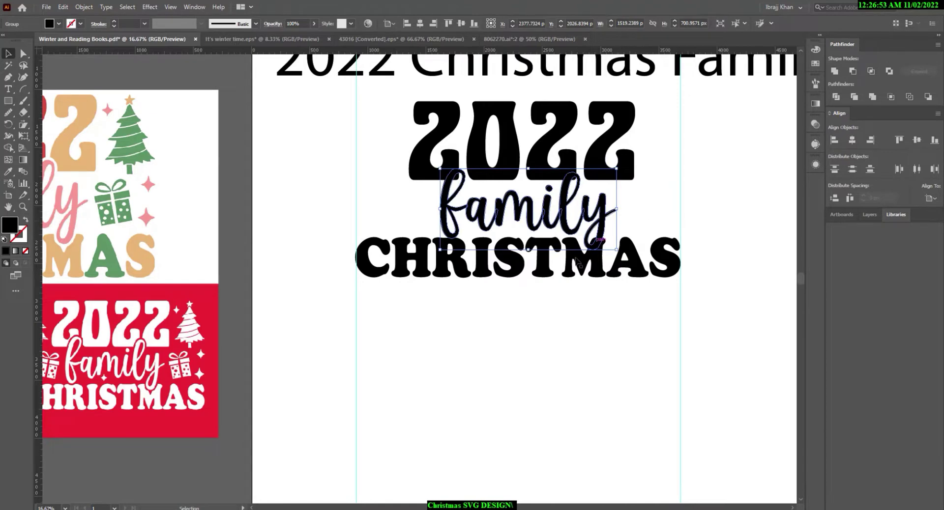
{"action": "scroll", "coordinate": [640, 392], "scroll_direction": "left", "scroll_amount": 3}
{"action": "scroll", "coordinate": [670, 403], "scroll_direction": "left", "scroll_amount": 2}
{"action": "scroll", "coordinate": [650, 404], "scroll_direction": "right", "scroll_amount": 2}
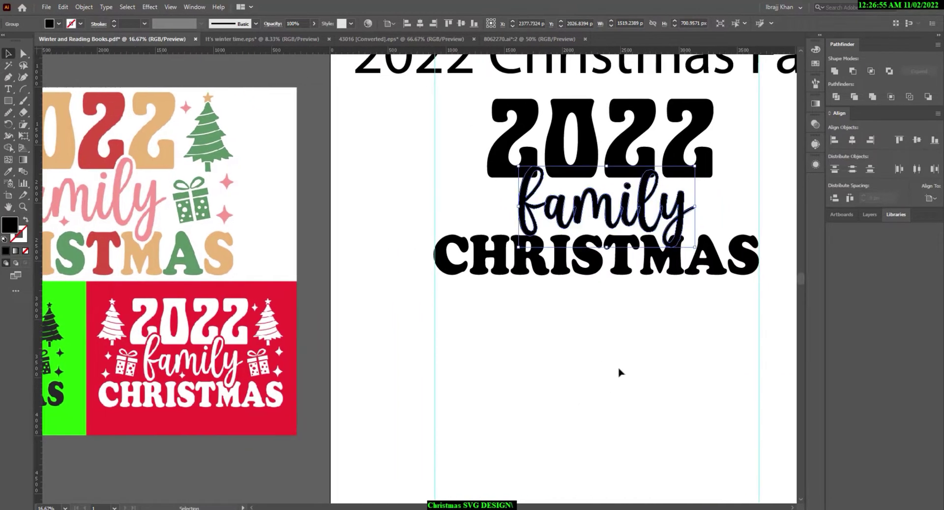
{"action": "key", "text": "shift+Right"}
{"action": "key", "text": "shift+Right"}
{"action": "key", "text": "shift+Right"}
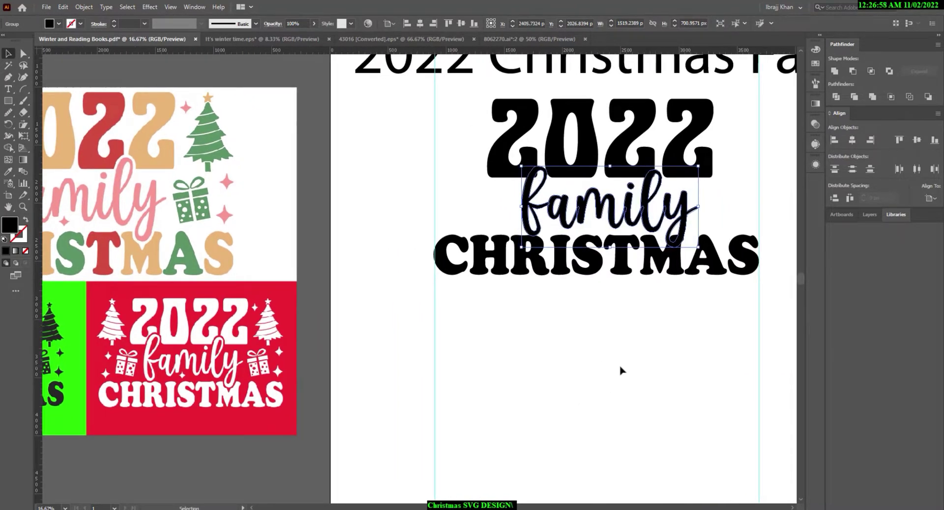
{"action": "key", "text": "shift+Right"}
{"action": "key", "text": "shift+Right"}
{"action": "key", "text": "shift+Right"}
{"action": "key", "text": "shift+Right"}
{"action": "left_click", "coordinate": [626, 375]}
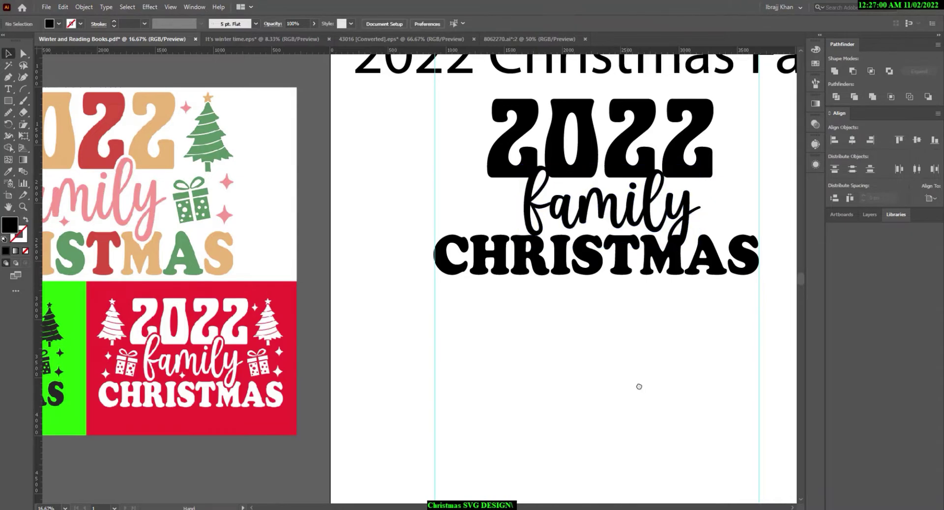
{"action": "left_click_drag", "start_coordinate": [639, 387], "coordinate": [636, 387]}
{"action": "left_click", "coordinate": [540, 218]}
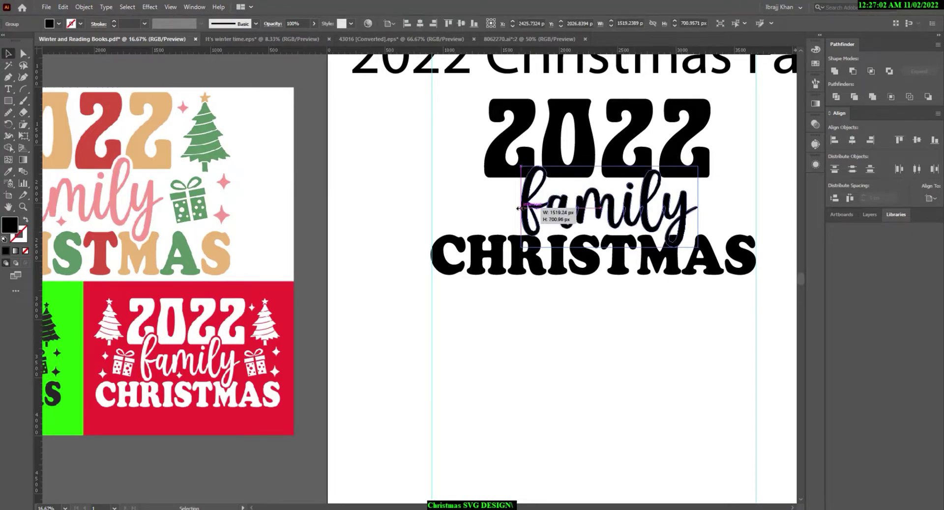
{"action": "left_click_drag", "start_coordinate": [519, 208], "coordinate": [513, 217]}
{"action": "scroll", "coordinate": [513, 217], "scroll_direction": "down", "scroll_amount": 2}
{"action": "scroll", "coordinate": [447, 232], "scroll_direction": "up", "scroll_amount": 5}
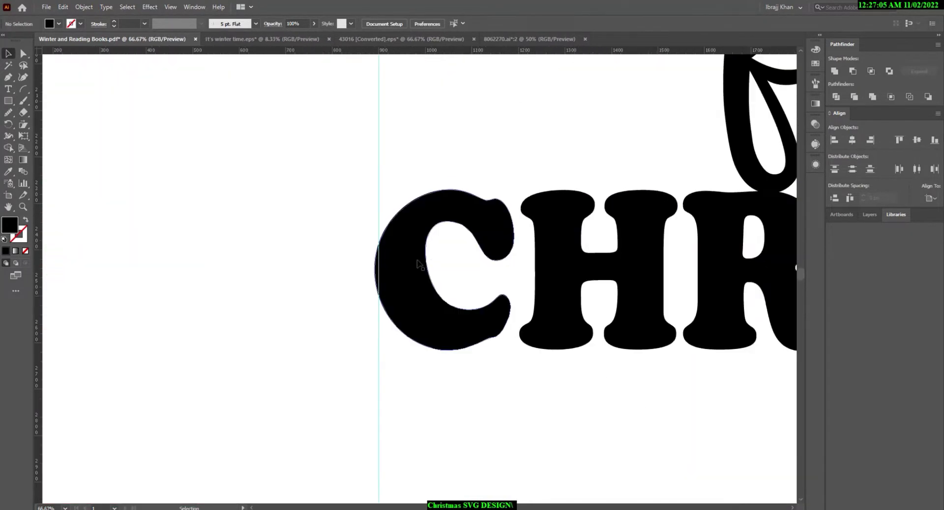
Snap CHRISTMAS's left edge to the guide and stretch it slightly taller.
{"action": "left_click", "coordinate": [418, 265]}
{"action": "left_click_drag", "start_coordinate": [374, 270], "coordinate": [378, 270]}
{"action": "scroll", "coordinate": [378, 270], "scroll_direction": "down", "scroll_amount": 3}
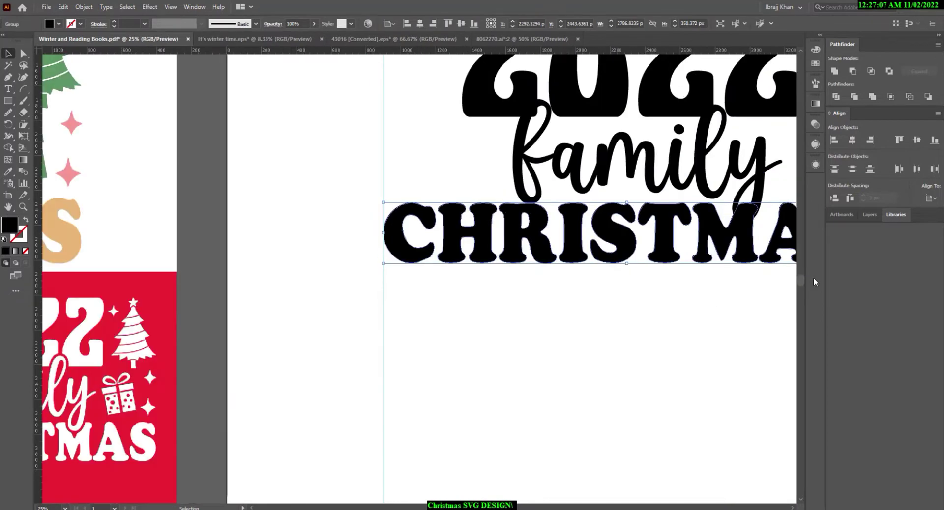
{"action": "scroll", "coordinate": [543, 270], "scroll_direction": "right", "scroll_amount": 3}
{"action": "scroll", "coordinate": [540, 246], "scroll_direction": "up", "scroll_amount": 2}
{"action": "scroll", "coordinate": [541, 244], "scroll_direction": "down", "scroll_amount": 3}
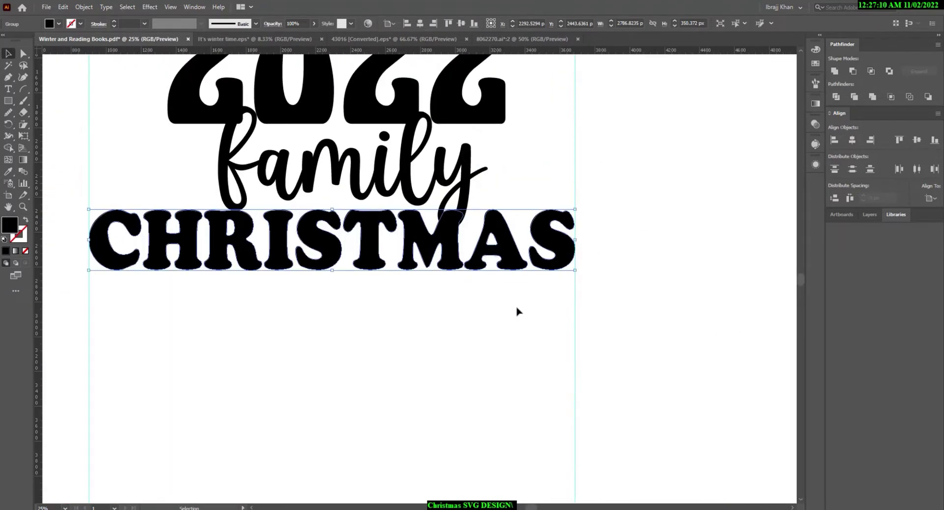
{"action": "scroll", "coordinate": [511, 320], "scroll_direction": "down", "scroll_amount": 3}
{"action": "scroll", "coordinate": [503, 334], "scroll_direction": "up", "scroll_amount": 1}
{"action": "scroll", "coordinate": [512, 308], "scroll_direction": "up", "scroll_amount": 1}
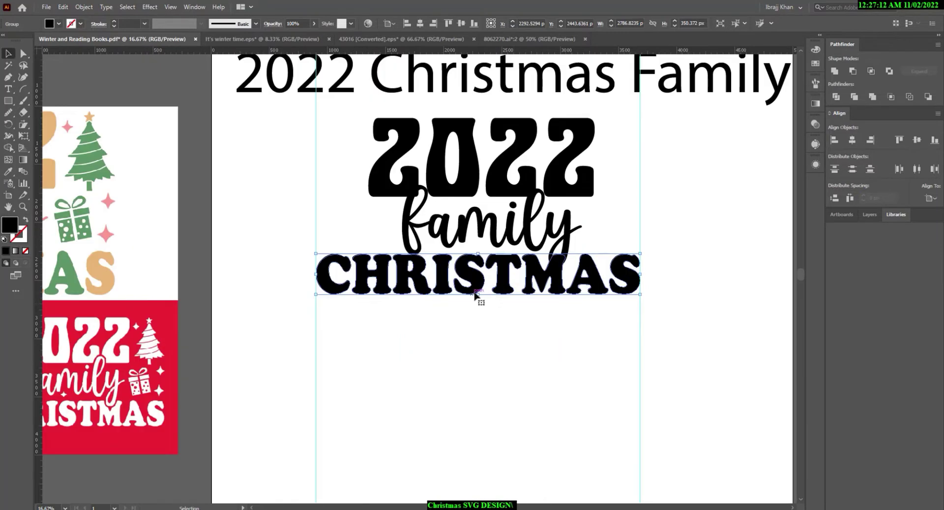
{"action": "left_click_drag", "start_coordinate": [477, 294], "coordinate": [479, 301]}
Try enlarging family, undo it, and select 2022 together with CHRISTMAS.
{"action": "left_click", "coordinate": [604, 234]}
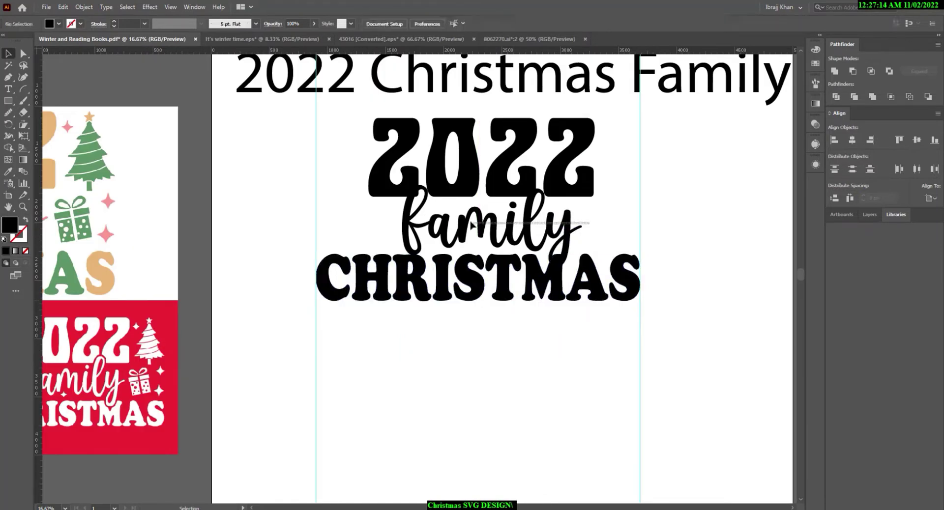
{"action": "left_click", "coordinate": [471, 225]}
{"action": "left_click_drag", "start_coordinate": [590, 224], "coordinate": [596, 213]}
{"action": "left_click", "coordinate": [592, 223]}
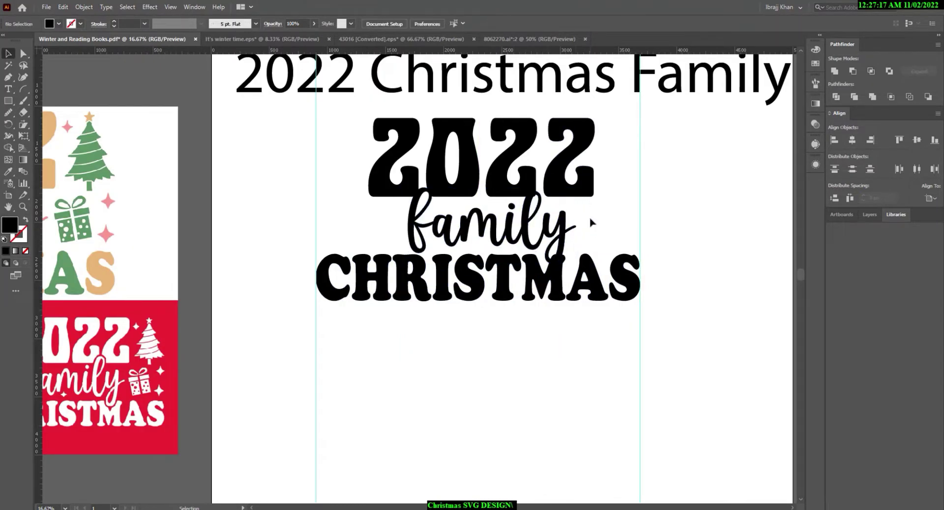
{"action": "key", "text": "ctrl+z"}
{"action": "left_click", "coordinate": [605, 213]}
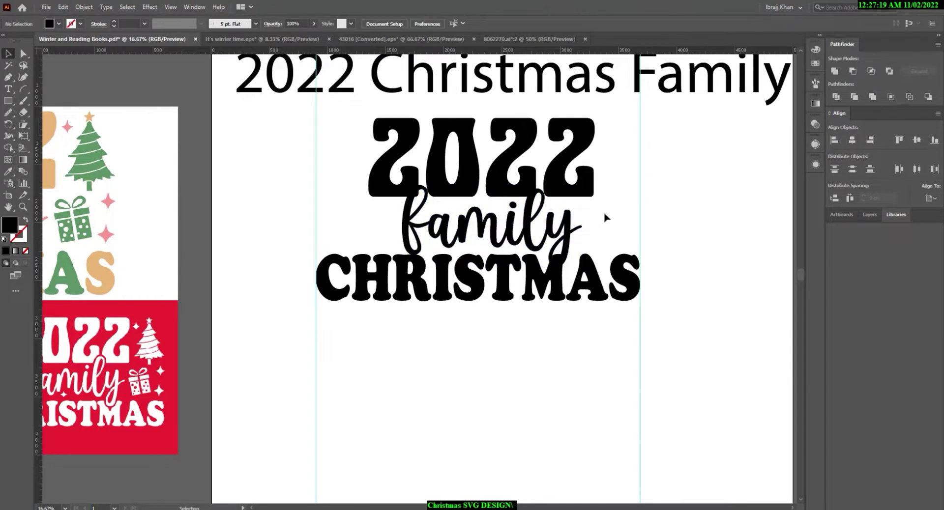
{"action": "left_click", "coordinate": [566, 163]}
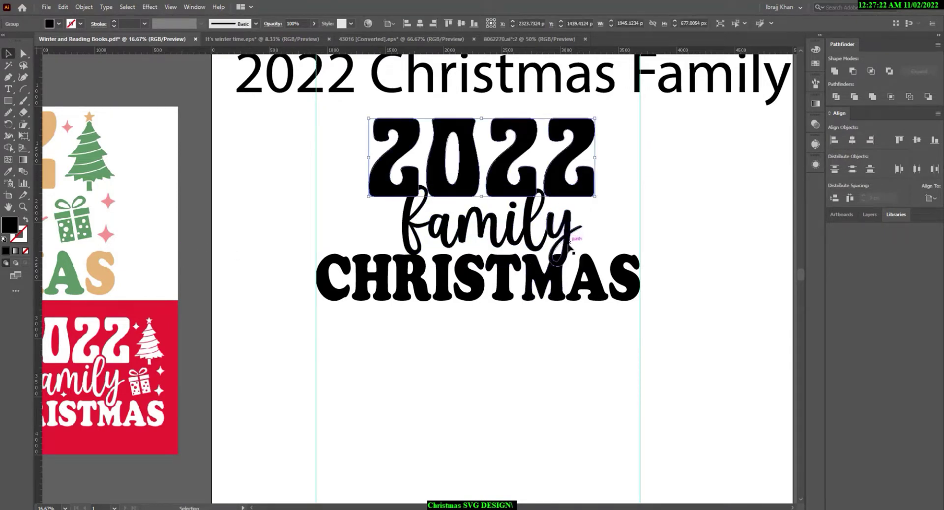
{"action": "left_click", "coordinate": [555, 285], "text": "shift"}
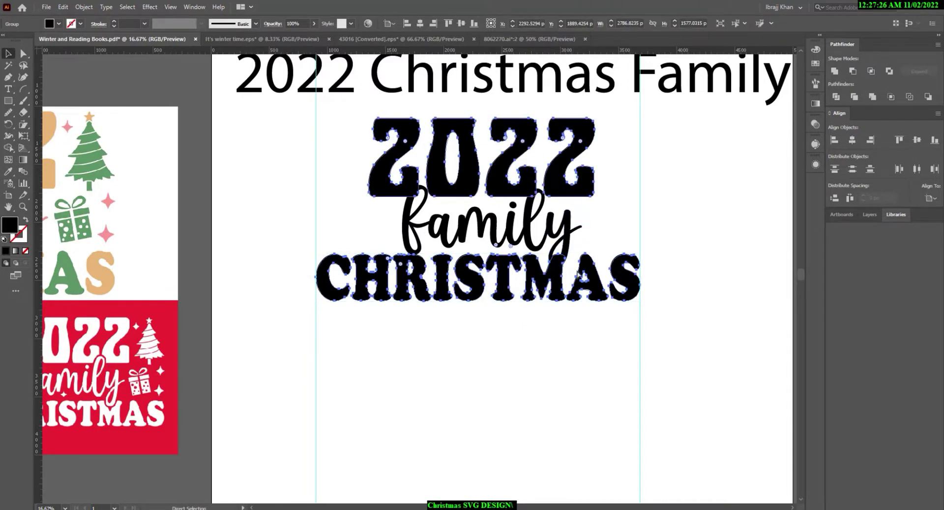
Select the family script and start an Offset Path on it, previewing the result.
{"action": "left_click", "coordinate": [585, 223]}
{"action": "left_click", "coordinate": [566, 228]}
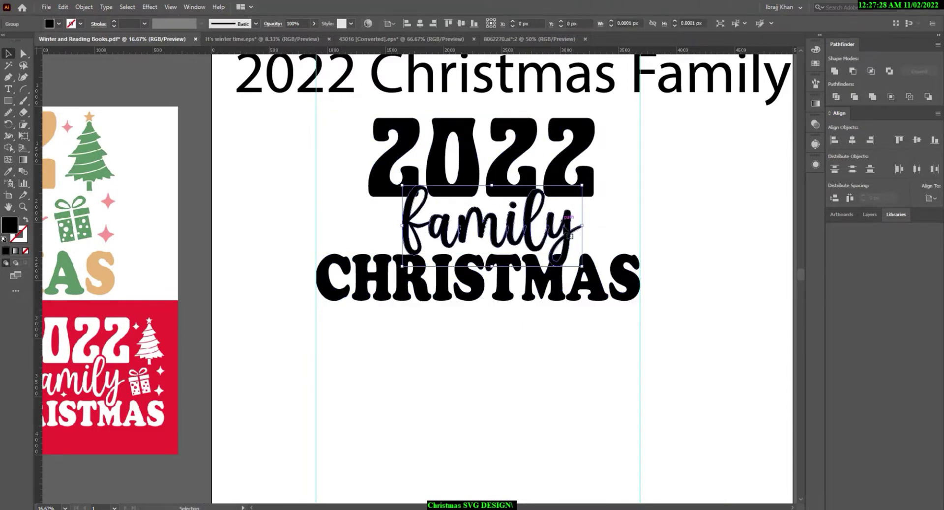
{"action": "left_click", "coordinate": [78, 7]}
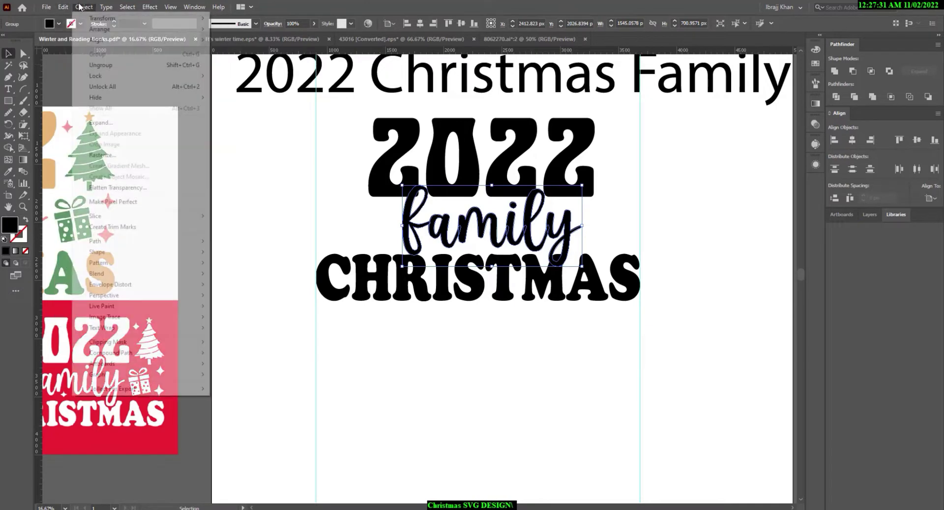
{"action": "left_click", "coordinate": [253, 274]}
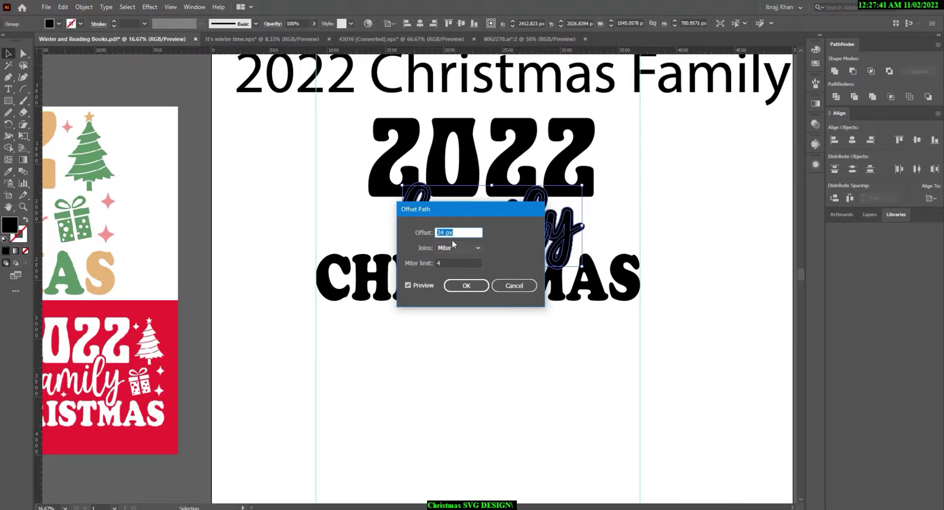
{"action": "scroll", "coordinate": [461, 230], "scroll_direction": "up", "scroll_amount": 8}
{"action": "scroll", "coordinate": [472, 232], "scroll_direction": "down", "scroll_amount": 12}
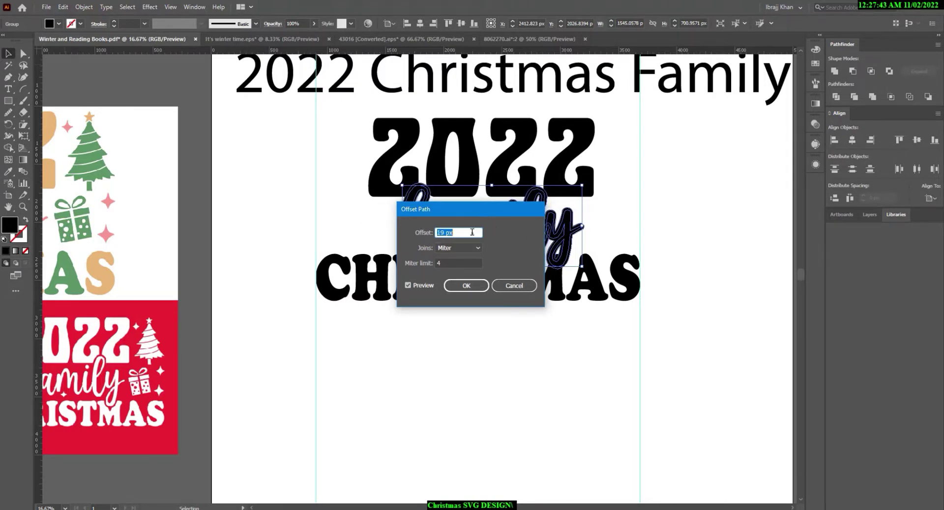
{"action": "left_click_drag", "start_coordinate": [472, 209], "coordinate": [698, 169]}
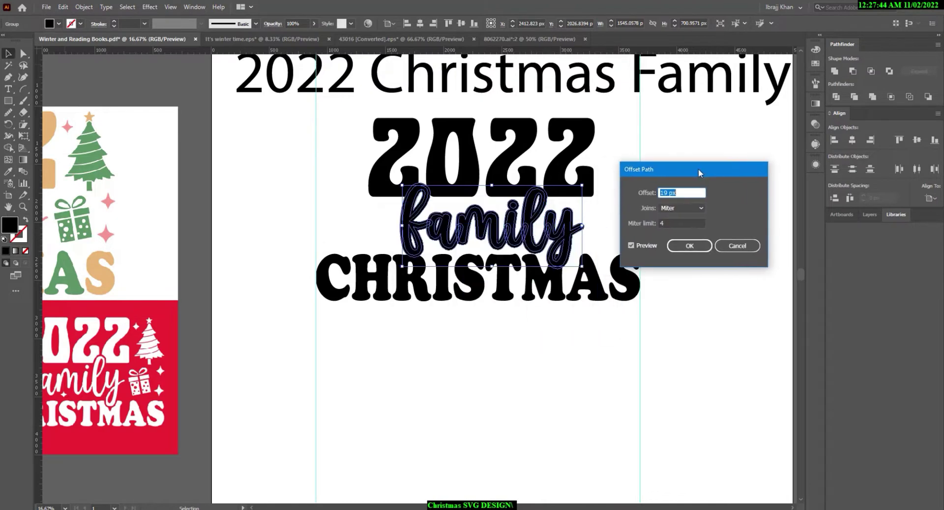
{"action": "scroll", "coordinate": [680, 197], "scroll_direction": "up", "scroll_amount": 8}
Compare miter, bevel and round joins, then apply the 25 px Round offset.
{"action": "left_click", "coordinate": [677, 208]}
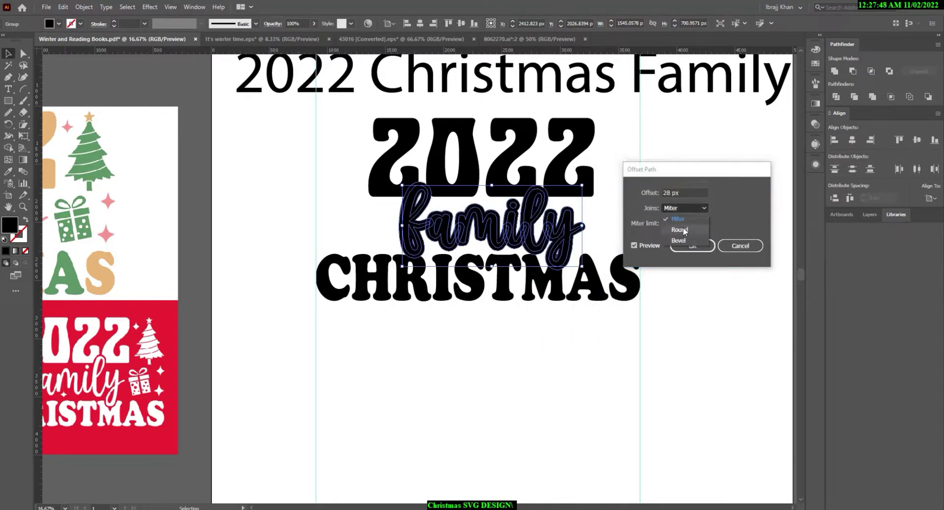
{"action": "left_click", "coordinate": [683, 226]}
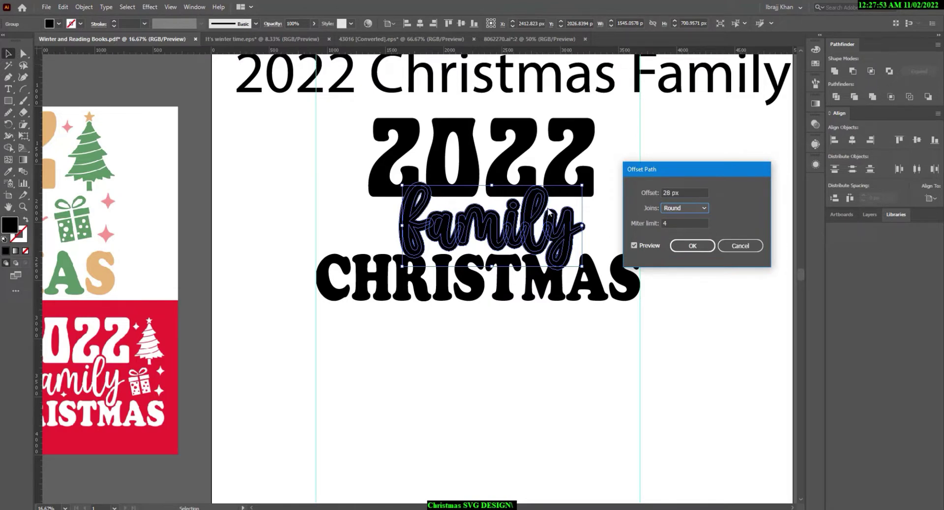
{"action": "left_click", "coordinate": [678, 208]}
{"action": "left_click", "coordinate": [677, 219]}
{"action": "left_click", "coordinate": [680, 207]}
{"action": "left_click", "coordinate": [679, 239]}
{"action": "left_click", "coordinate": [687, 208]}
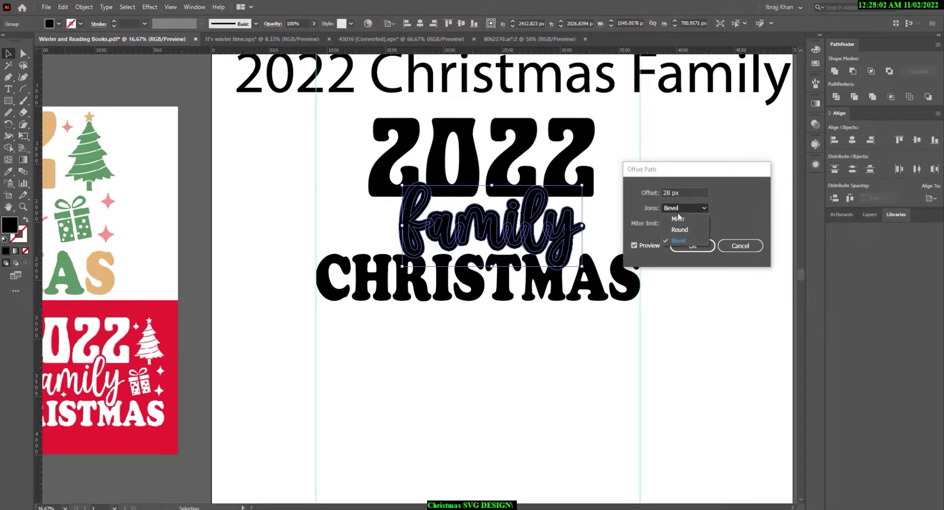
{"action": "left_click", "coordinate": [680, 230]}
{"action": "left_click", "coordinate": [676, 193]}
{"action": "scroll", "coordinate": [677, 193], "scroll_direction": "down", "scroll_amount": 3}
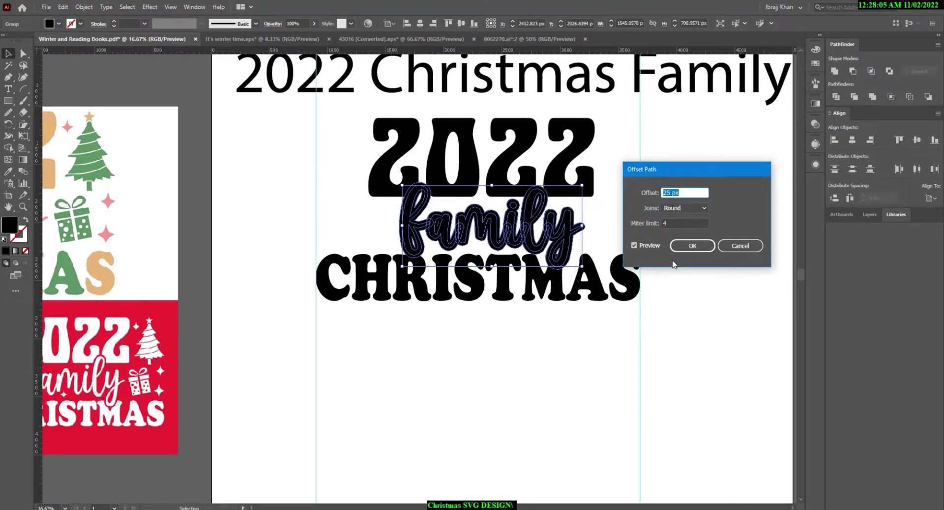
{"action": "left_click", "coordinate": [693, 246]}
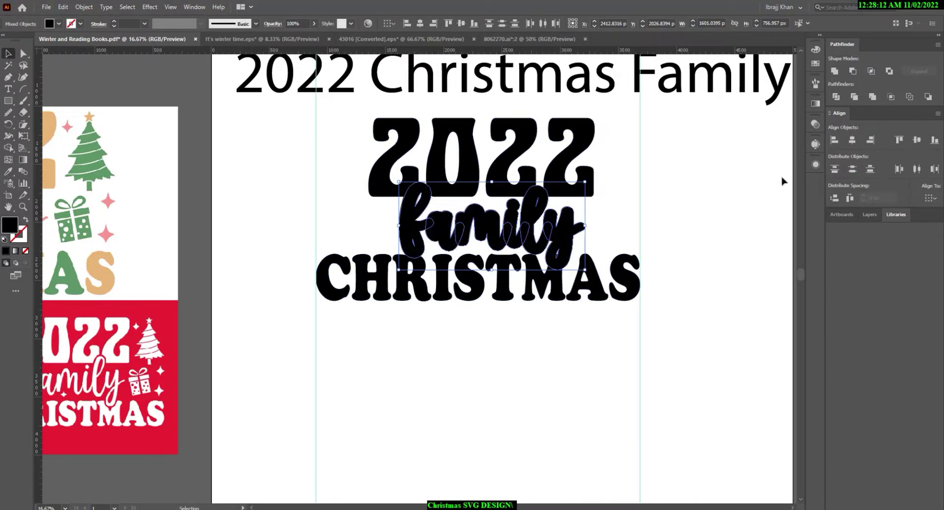
Unite the family offset pieces into one shape with Pathfinder.
{"action": "left_click", "coordinate": [840, 72]}
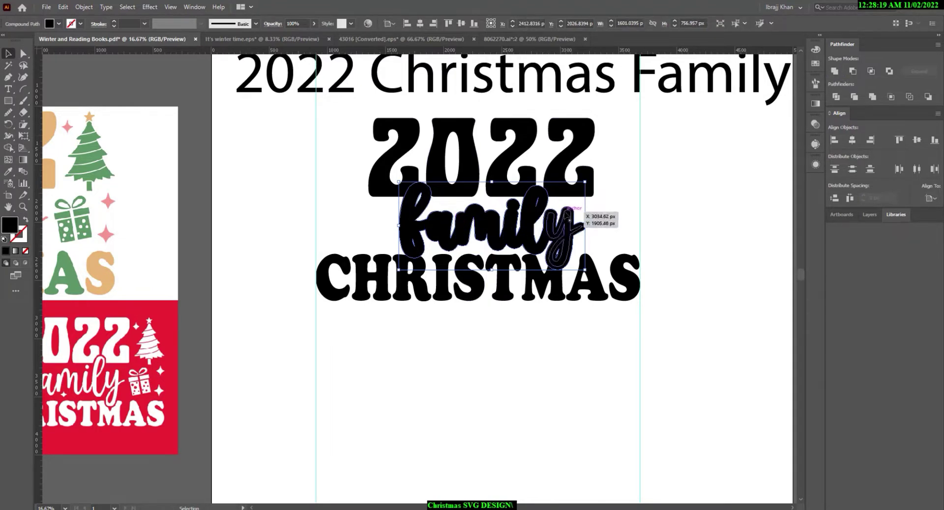
{"action": "key", "text": "a"}
{"action": "left_click", "coordinate": [576, 229]}
{"action": "key", "text": "ctrl+z"}
{"action": "key", "text": "v"}
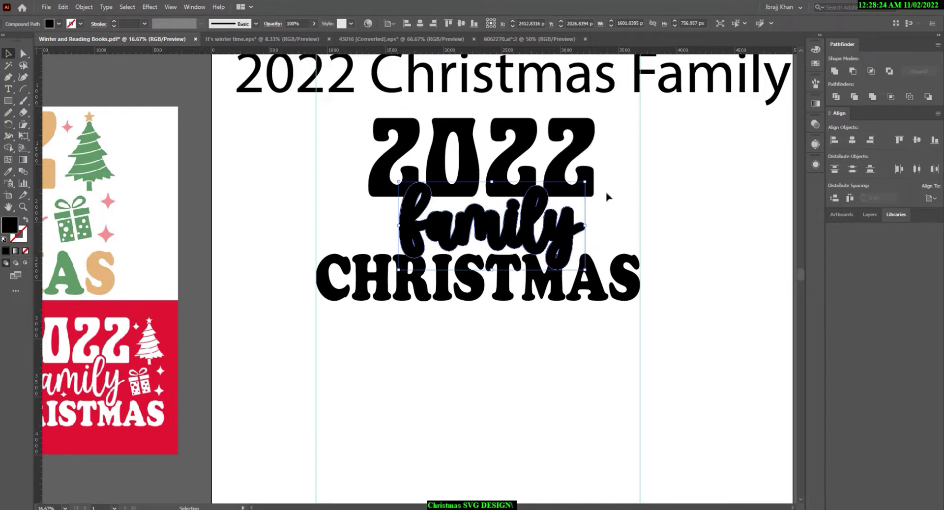
Fill the merged family shape with cyan and paste a copy in front.
{"action": "left_click", "coordinate": [58, 23]}
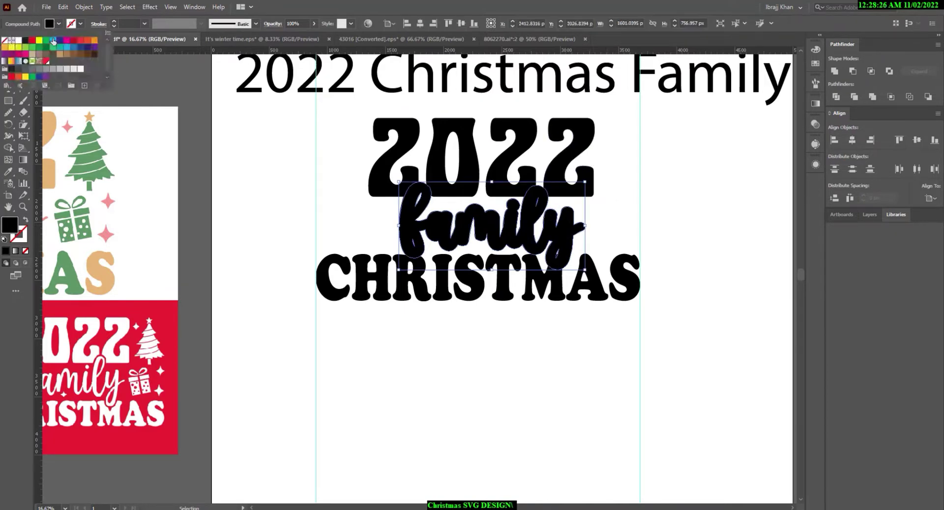
{"action": "left_click", "coordinate": [58, 85]}
{"action": "left_click", "coordinate": [315, 206]}
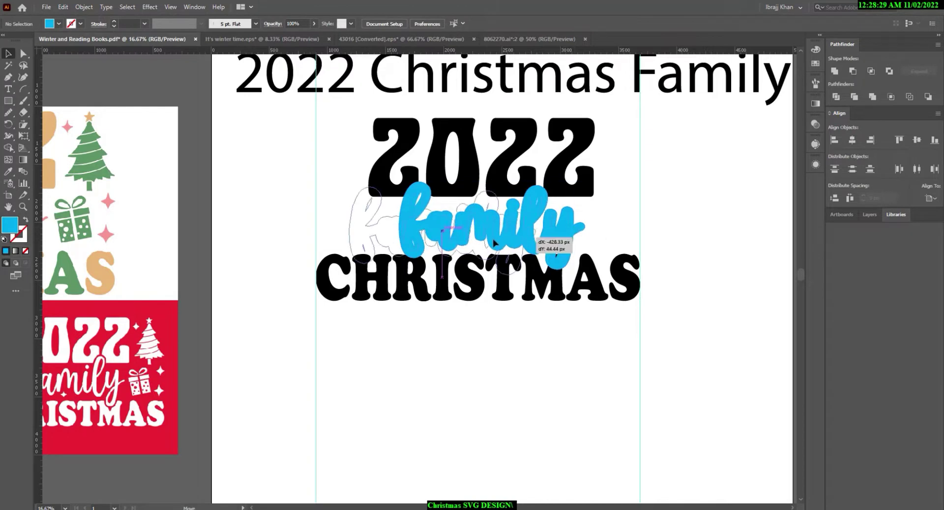
{"action": "left_click_drag", "start_coordinate": [578, 231], "coordinate": [467, 243]}
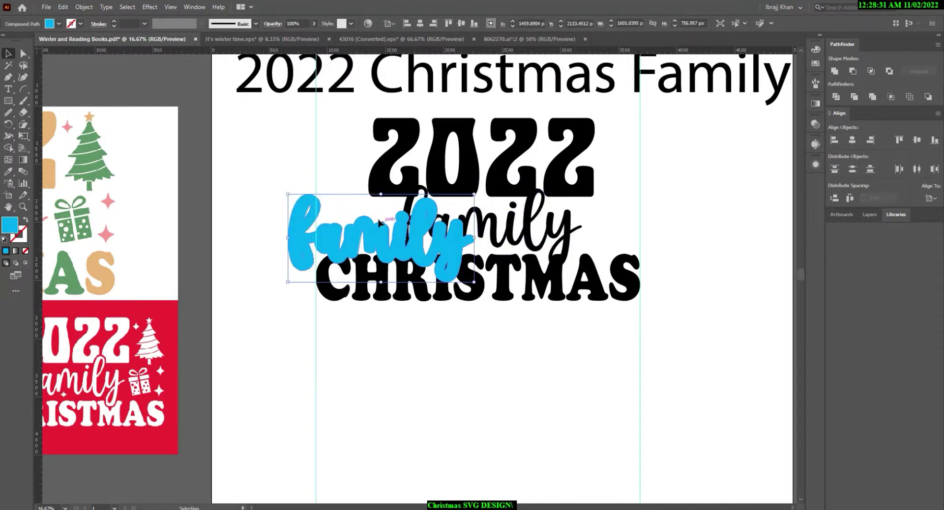
{"action": "key", "text": "ctrl+z"}
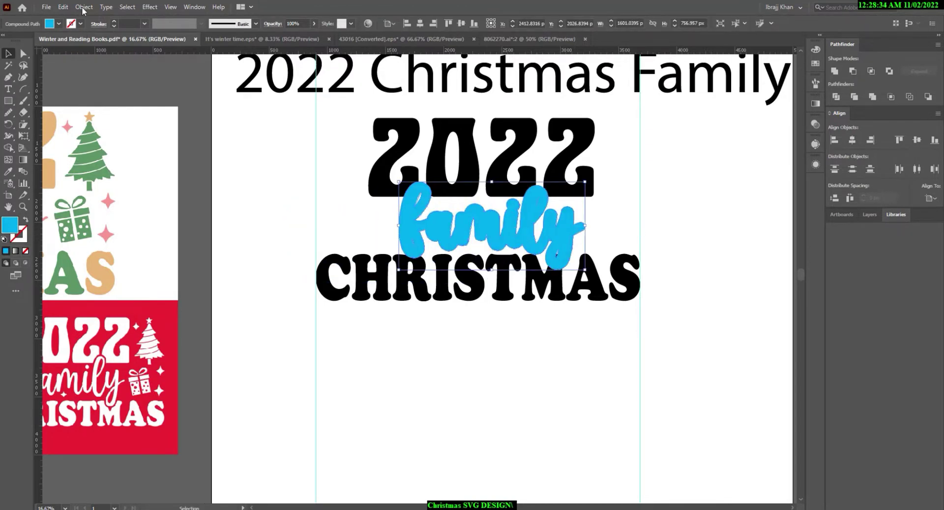
{"action": "left_click", "coordinate": [64, 7]}
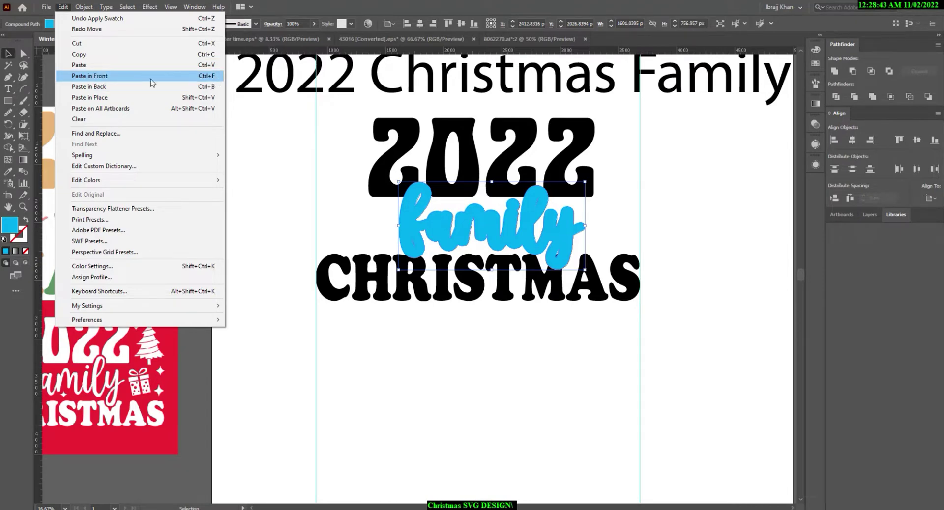
{"action": "left_click", "coordinate": [284, 148]}
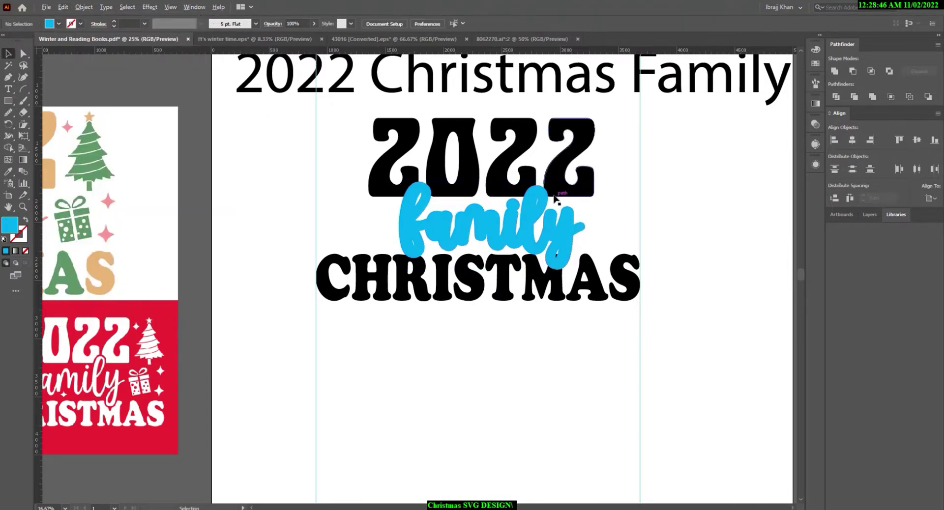
Subtract the cyan family outline from 2022 and CHRISTMAS with Minus Front.
{"action": "scroll", "coordinate": [555, 199], "scroll_direction": "up", "scroll_amount": 1}
{"action": "left_click", "coordinate": [558, 225]}
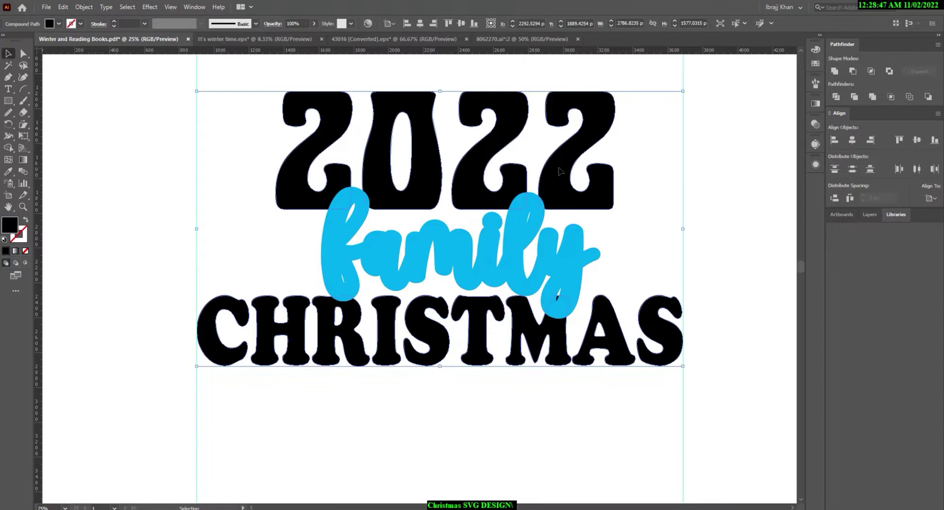
{"action": "left_click", "coordinate": [557, 225], "text": "shift"}
{"action": "left_click", "coordinate": [853, 73]}
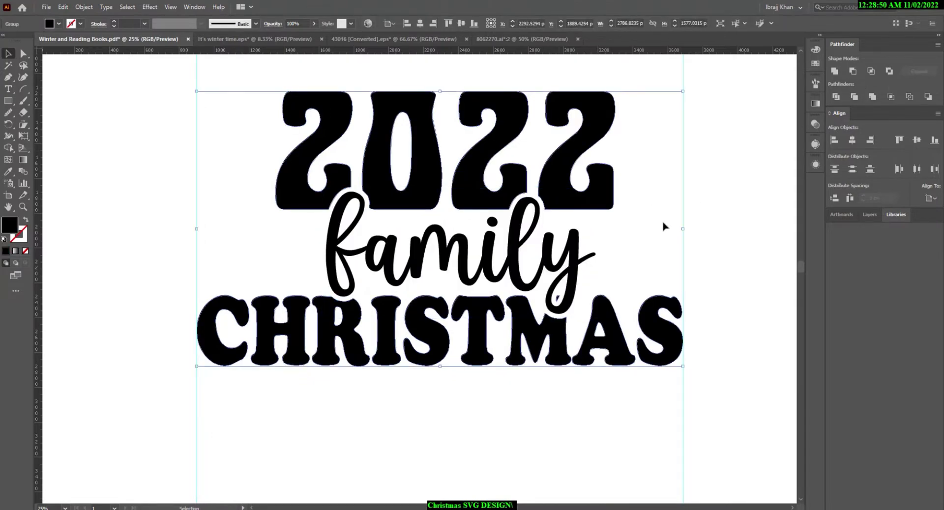
{"action": "left_click", "coordinate": [663, 226]}
{"action": "scroll", "coordinate": [590, 231], "scroll_direction": "down", "scroll_amount": 2}
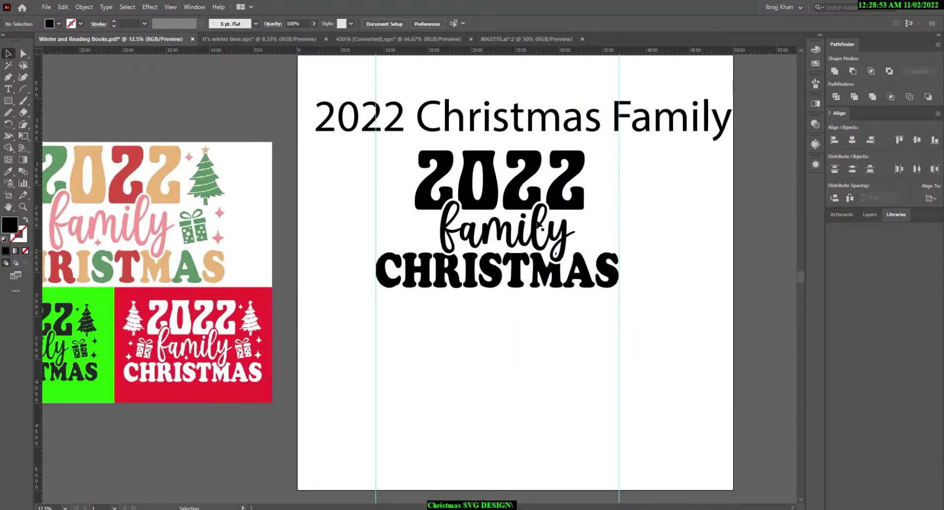
{"action": "scroll", "coordinate": [542, 228], "scroll_direction": "up", "scroll_amount": 1}
{"action": "scroll", "coordinate": [541, 227], "scroll_direction": "up", "scroll_amount": 1}
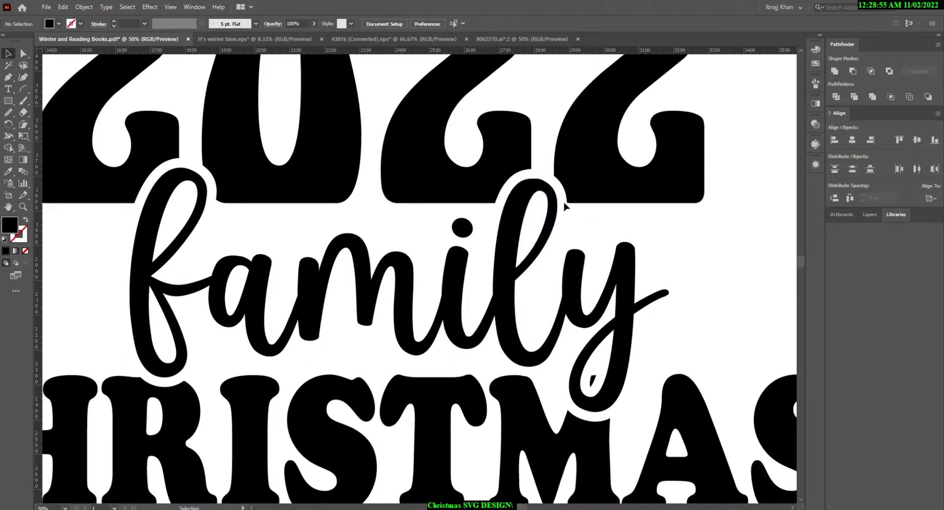
{"action": "scroll", "coordinate": [564, 206], "scroll_direction": "down", "scroll_amount": 1}
Delete the stray fragment inside the y loop using Direct Selection.
{"action": "left_click", "coordinate": [565, 216]}
{"action": "scroll", "coordinate": [606, 270], "scroll_direction": "up", "scroll_amount": 1}
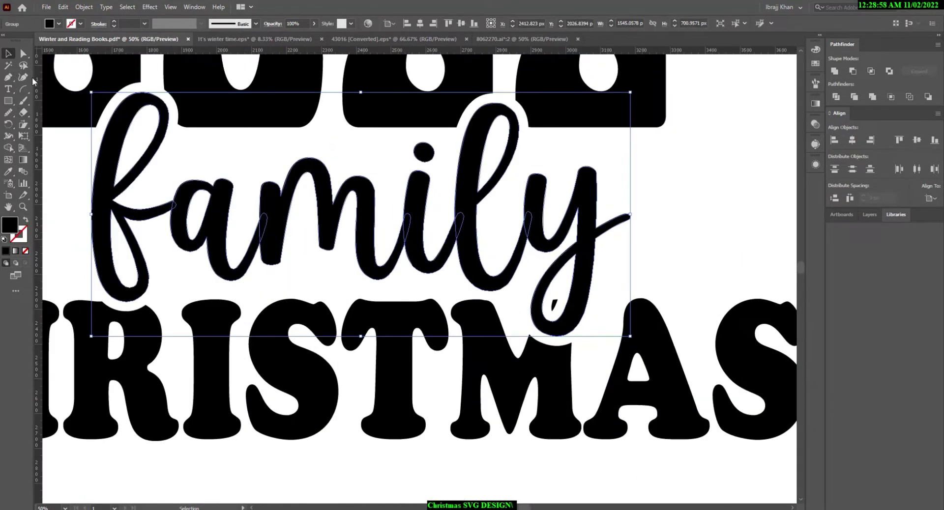
{"action": "left_click", "coordinate": [23, 52]}
{"action": "left_click", "coordinate": [543, 312]}
{"action": "left_click", "coordinate": [554, 304]}
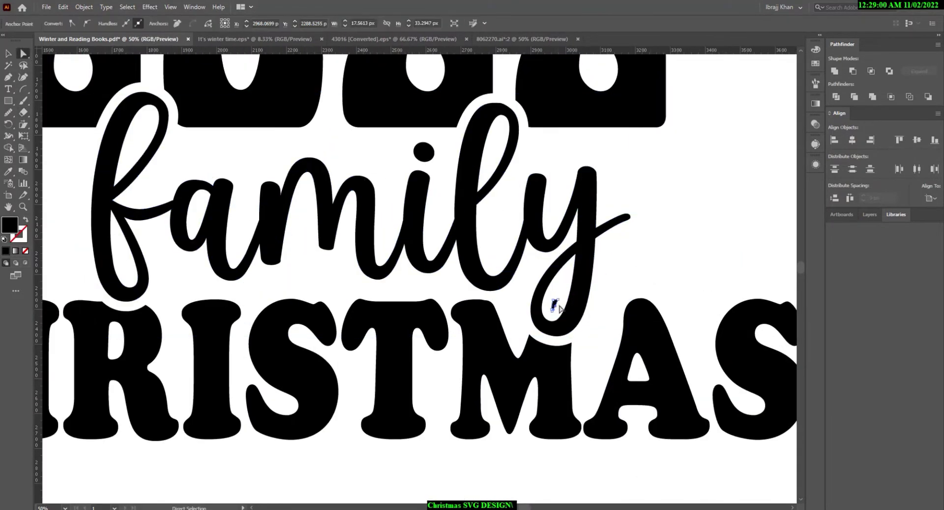
{"action": "key", "text": "Delete"}
{"action": "scroll", "coordinate": [649, 288], "scroll_direction": "down", "scroll_amount": 2}
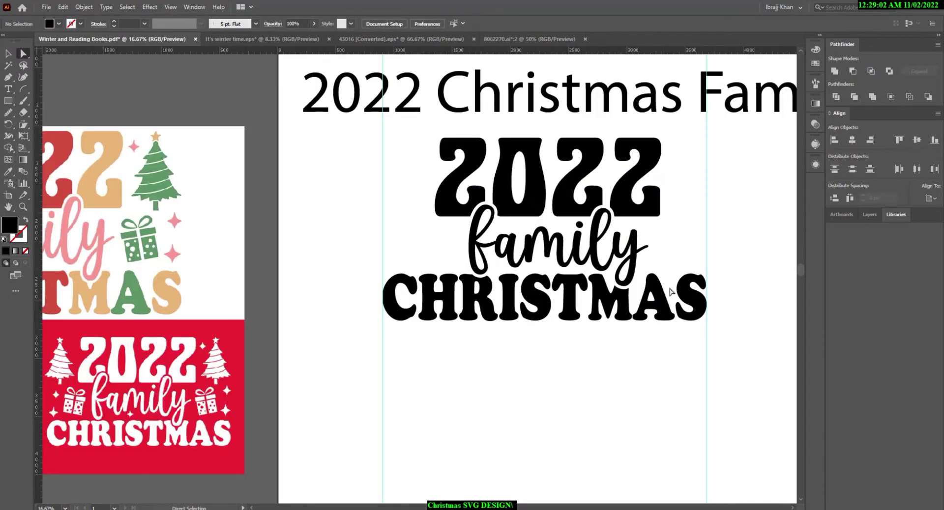
Give the family script a thicker black stroke.
{"action": "left_click", "coordinate": [8, 52]}
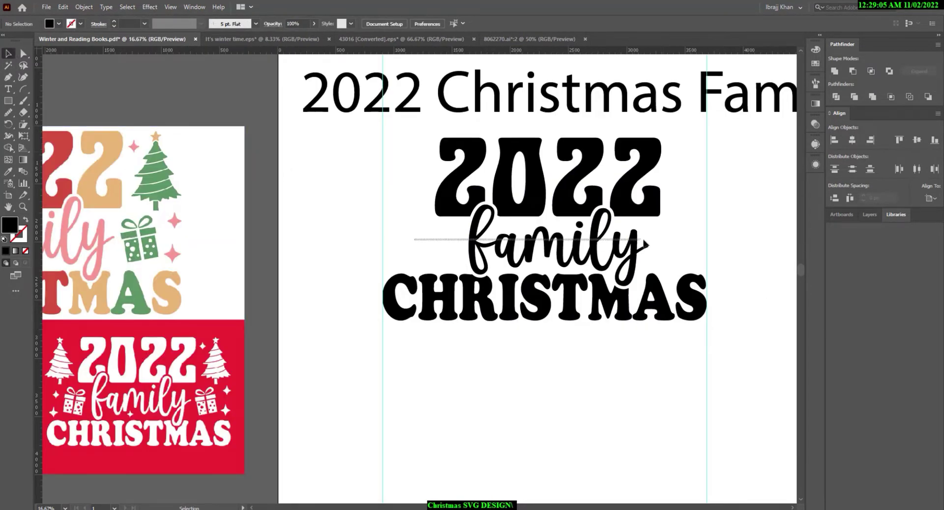
{"action": "left_click", "coordinate": [645, 244]}
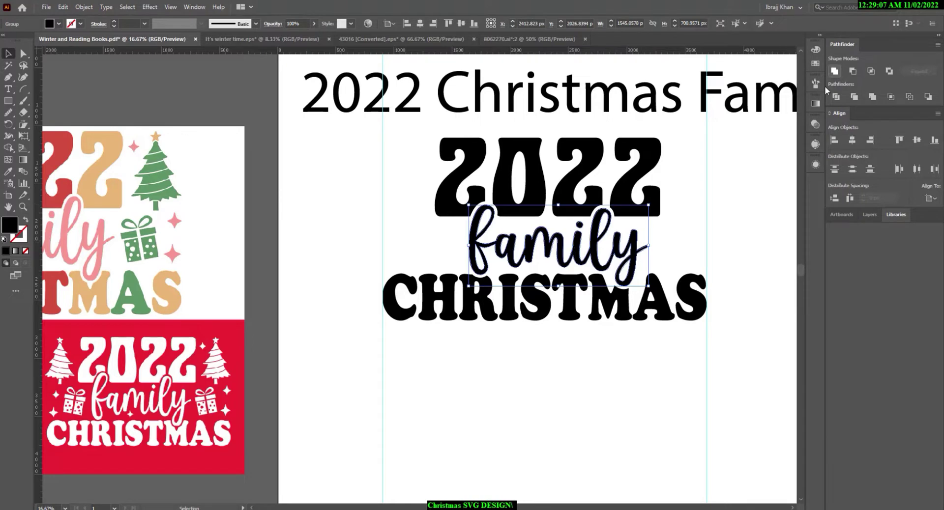
{"action": "key", "text": "ctrl+equal"}
{"action": "left_click", "coordinate": [114, 22]}
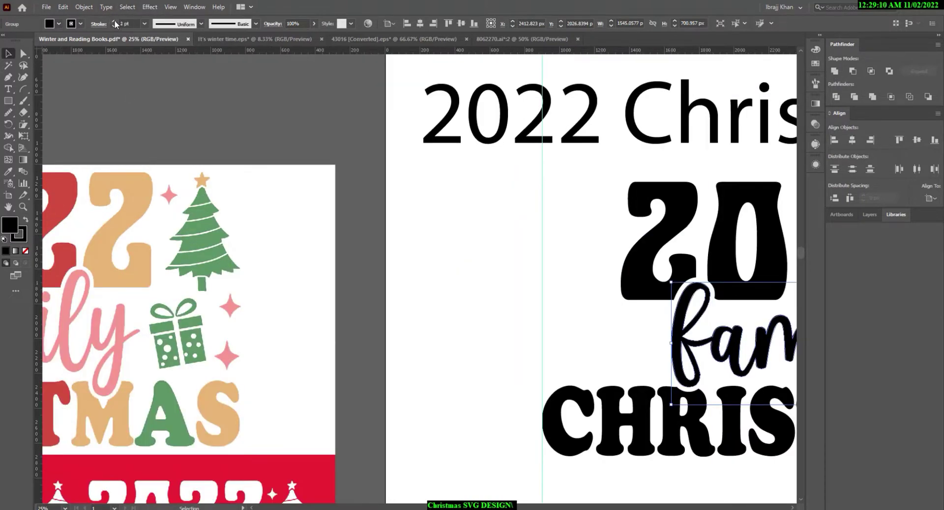
{"action": "left_click", "coordinate": [115, 24]}
{"action": "key", "text": "ctrl+minus"}
Expand the family lettering and unite its paths into a single shape.
{"action": "left_click", "coordinate": [84, 7]}
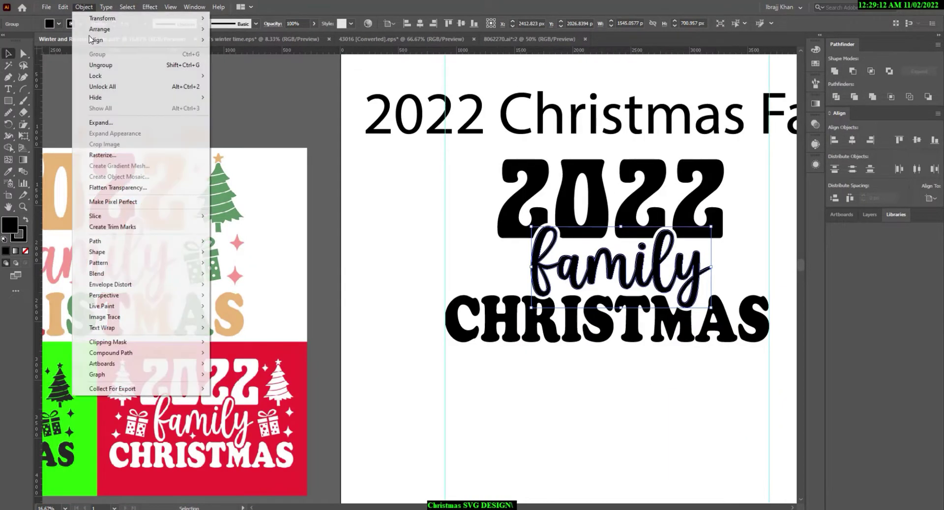
{"action": "left_click", "coordinate": [109, 125]}
{"action": "left_click", "coordinate": [445, 318]}
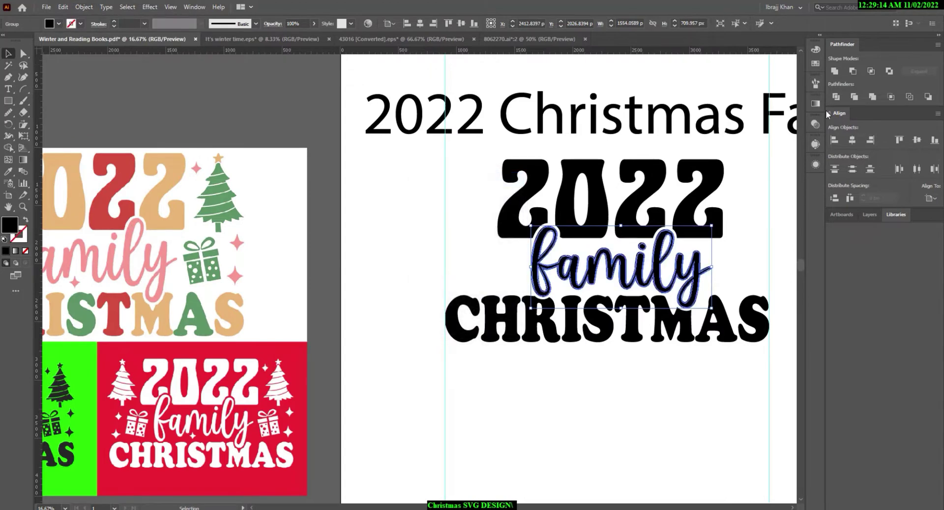
{"action": "left_click", "coordinate": [836, 74]}
{"action": "left_click", "coordinate": [728, 267]}
{"action": "scroll", "coordinate": [728, 266], "scroll_direction": "right", "scroll_amount": 3}
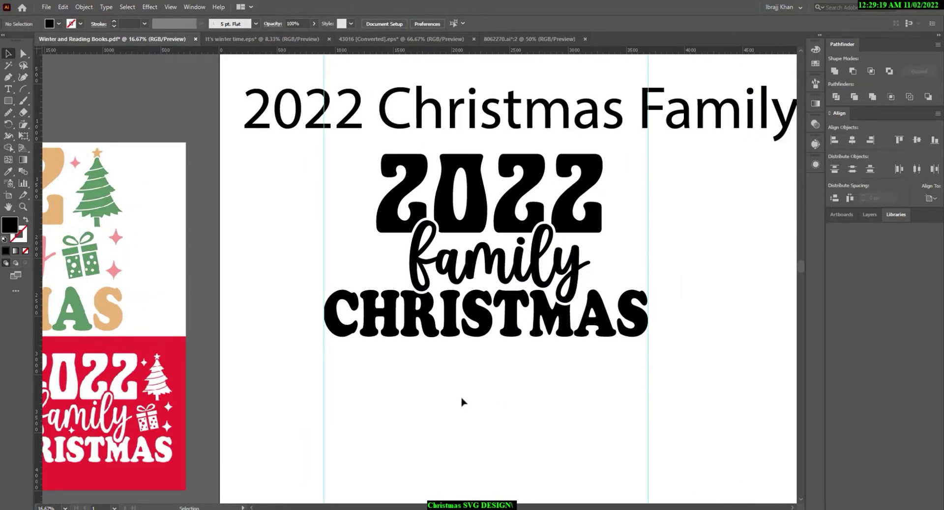
{"action": "scroll", "coordinate": [462, 402], "scroll_direction": "left", "scroll_amount": 3}
{"action": "key", "text": "ctrl+minus"}
{"action": "key", "text": "ctrl+minus"}
{"action": "key", "text": "ctrl+plus"}
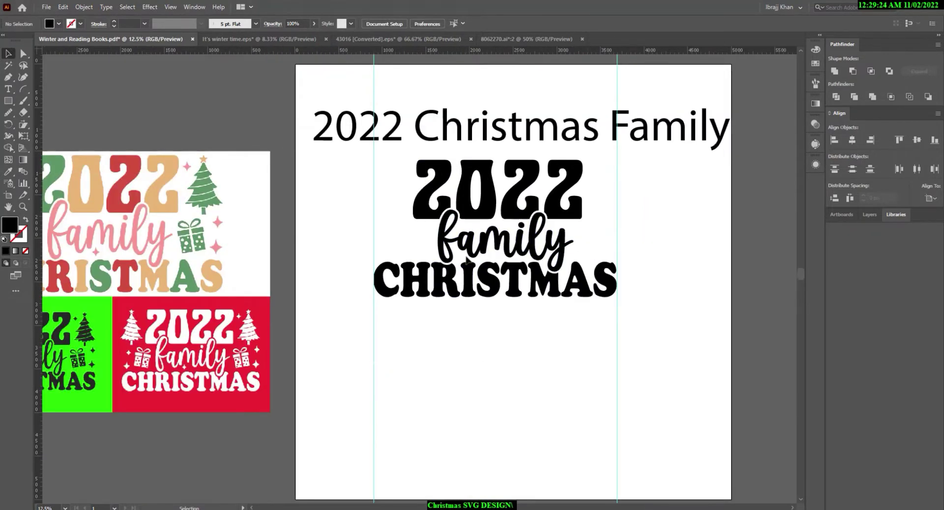
Bring the coloured reference designs into view, then enlarge the tree picture and nudge it right.
{"action": "left_click_drag", "start_coordinate": [347, 225], "coordinate": [447, 266]}
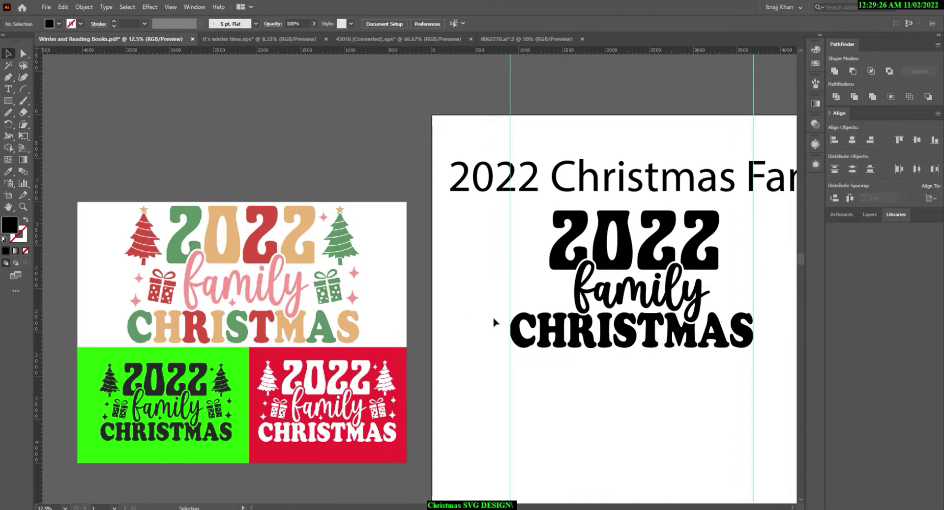
{"action": "scroll", "coordinate": [351, 207], "scroll_direction": "down", "scroll_amount": 1}
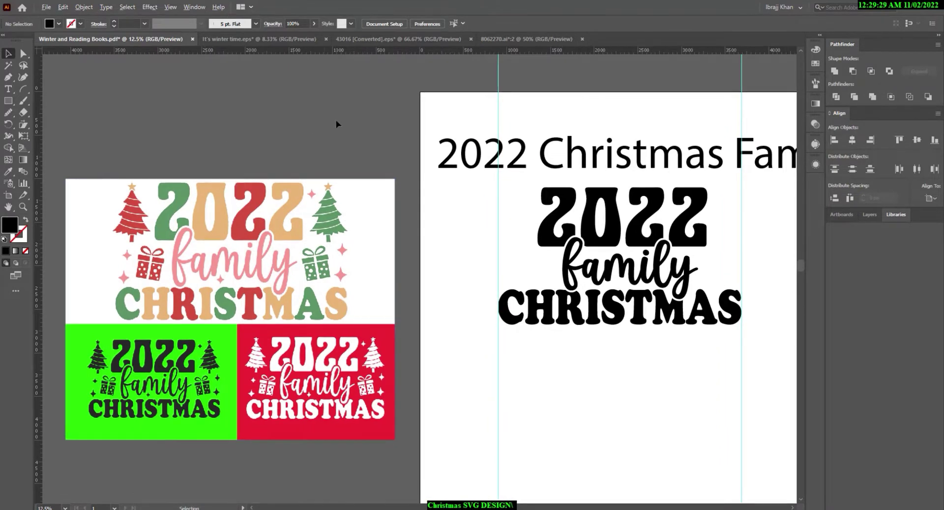
{"action": "scroll", "coordinate": [336, 125], "scroll_direction": "down", "scroll_amount": 1}
{"action": "left_click", "coordinate": [668, 223]}
{"action": "mouse_move", "coordinate": [683, 245]}
{"action": "left_mouse_down"}
{"action": "mouse_move", "coordinate": [704, 266]}
{"action": "mouse_move", "coordinate": [698, 274]}
{"action": "left_mouse_up"}
{"action": "left_click_drag", "start_coordinate": [667, 227], "coordinate": [700, 222]}
{"action": "scroll", "coordinate": [672, 167], "scroll_direction": "up", "scroll_amount": 1}
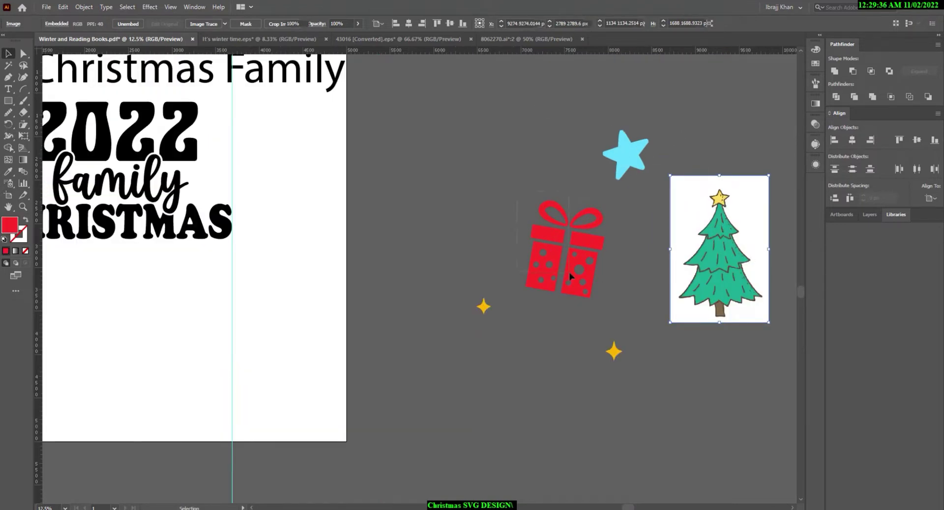
Move the red gift up and to the left, away from the tree.
{"action": "left_click_drag", "start_coordinate": [569, 272], "coordinate": [525, 217]}
{"action": "left_click", "coordinate": [610, 211]}
{"action": "left_click", "coordinate": [540, 228]}
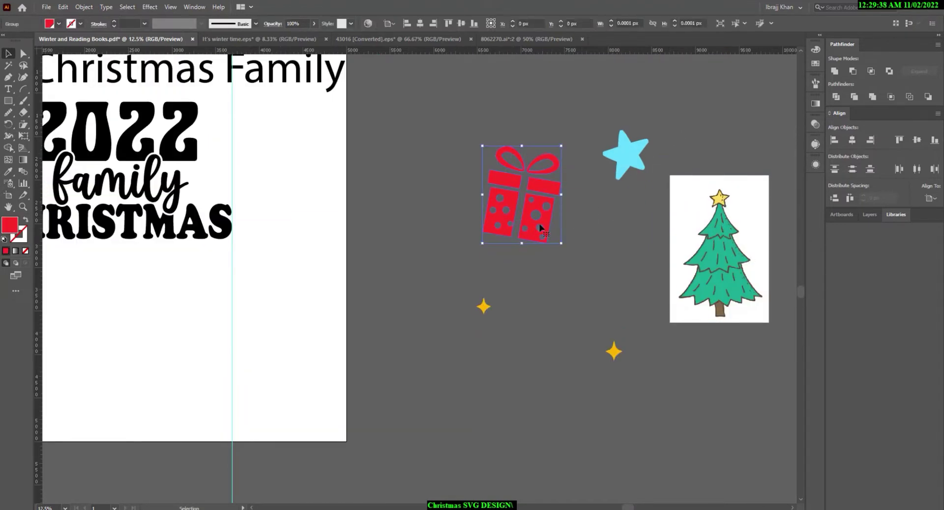
{"action": "scroll", "coordinate": [565, 190], "scroll_direction": "up", "scroll_amount": 1}
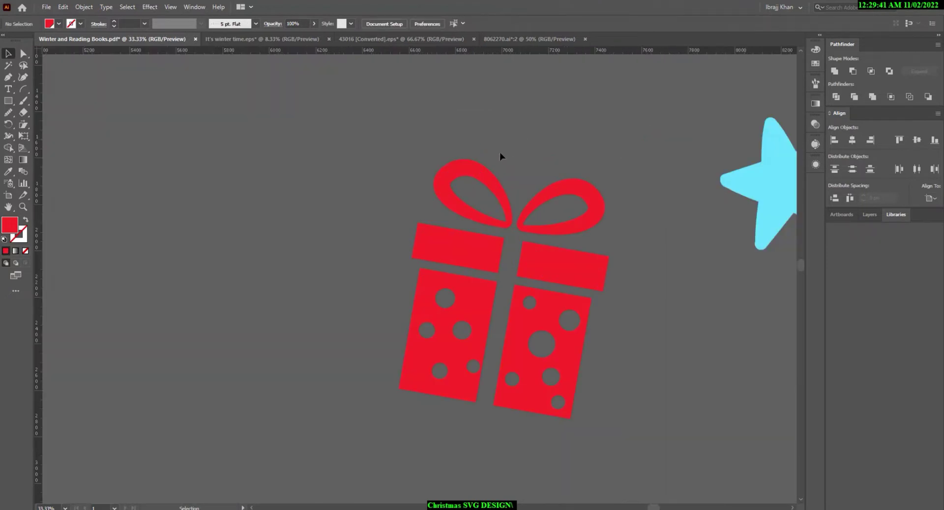
{"action": "left_click", "coordinate": [435, 125]}
{"action": "scroll", "coordinate": [597, 168], "scroll_direction": "right", "scroll_amount": 3}
{"action": "scroll", "coordinate": [601, 190], "scroll_direction": "up", "scroll_amount": 2}
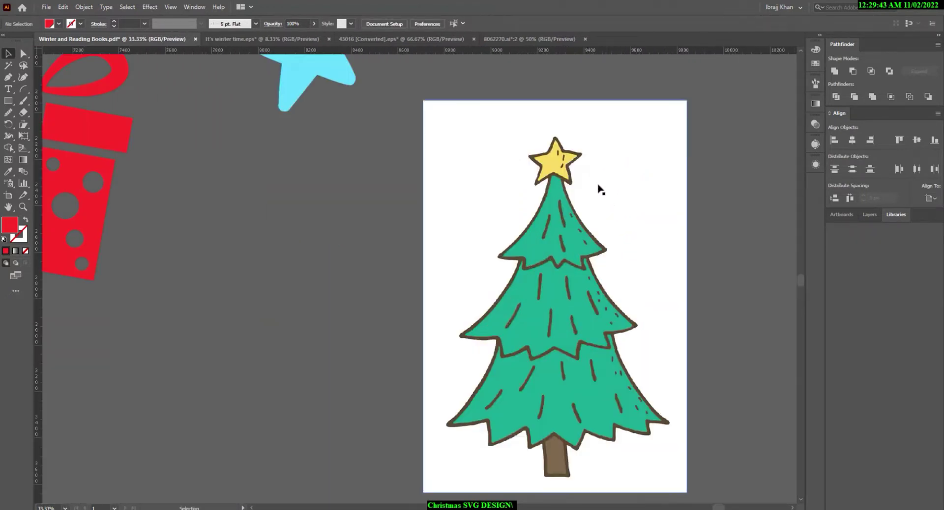
{"action": "scroll", "coordinate": [634, 185], "scroll_direction": "down", "scroll_amount": 1}
Reposition the coloured reference design and place the tree picture just above it.
{"action": "left_click", "coordinate": [642, 241]}
{"action": "left_click_drag", "start_coordinate": [642, 240], "coordinate": [598, 274]}
{"action": "scroll", "coordinate": [633, 239], "scroll_direction": "down", "scroll_amount": 2}
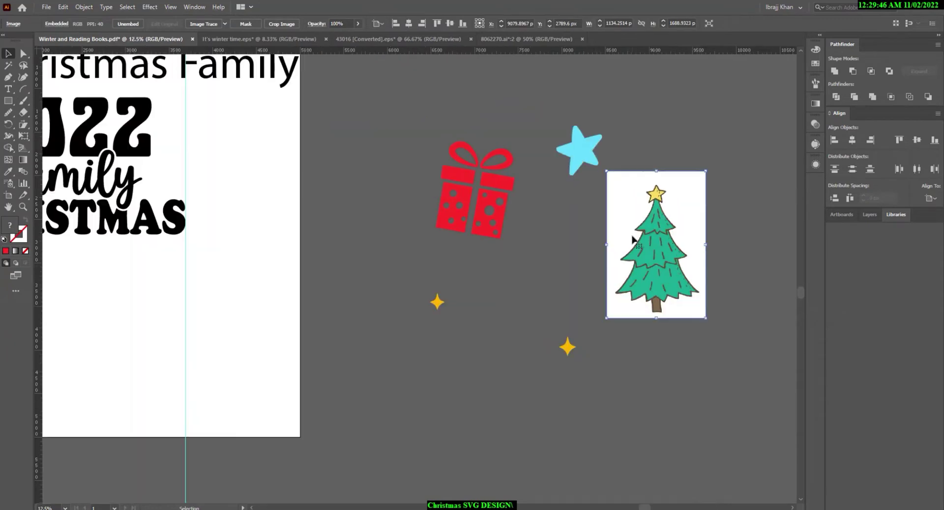
{"action": "scroll", "coordinate": [630, 250], "scroll_direction": "down", "scroll_amount": 1}
{"action": "mouse_move", "coordinate": [306, 197]}
{"action": "left_mouse_down"}
{"action": "mouse_move", "coordinate": [481, 228]}
{"action": "mouse_move", "coordinate": [310, 209]}
{"action": "left_mouse_up"}
{"action": "scroll", "coordinate": [477, 216], "scroll_direction": "up", "scroll_amount": 1}
{"action": "scroll", "coordinate": [506, 270], "scroll_direction": "down", "scroll_amount": 1}
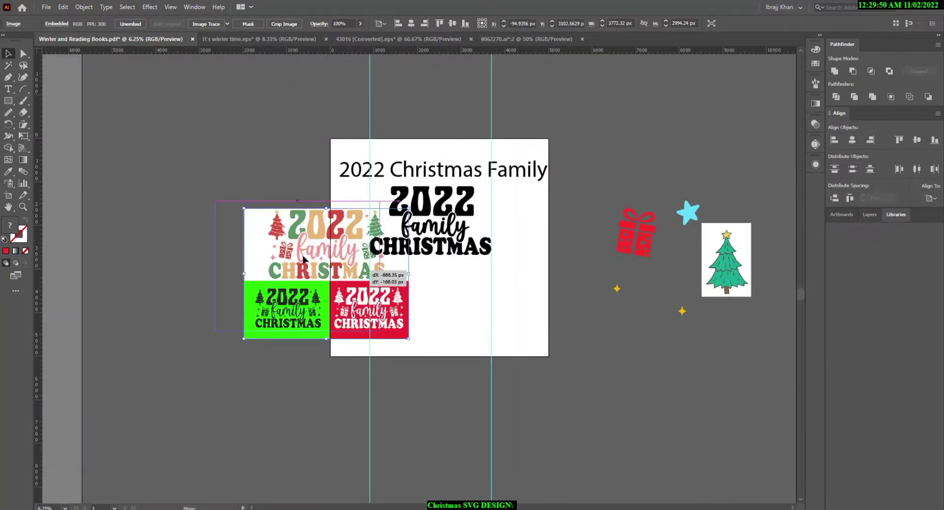
{"action": "left_click_drag", "start_coordinate": [754, 273], "coordinate": [283, 168]}
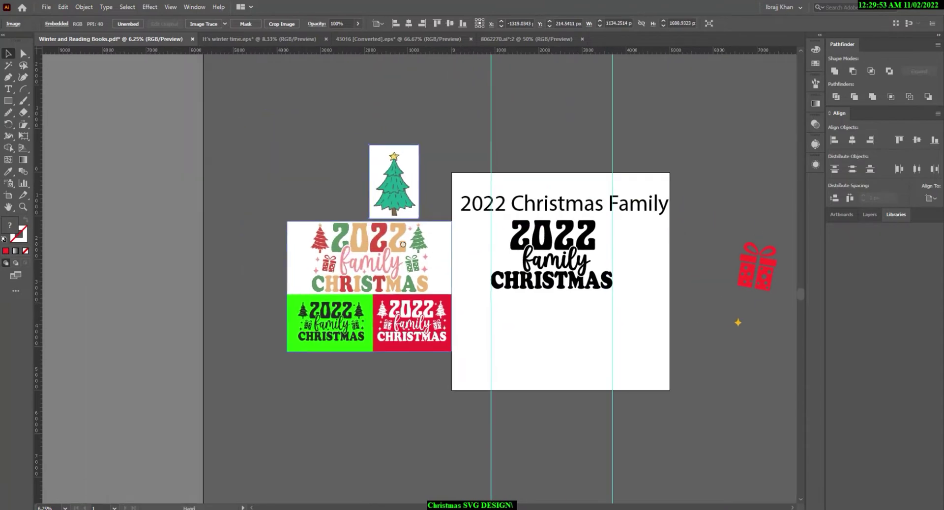
{"action": "scroll", "coordinate": [408, 200], "scroll_direction": "up", "scroll_amount": 1}
{"action": "scroll", "coordinate": [408, 199], "scroll_direction": "left", "scroll_amount": 2}
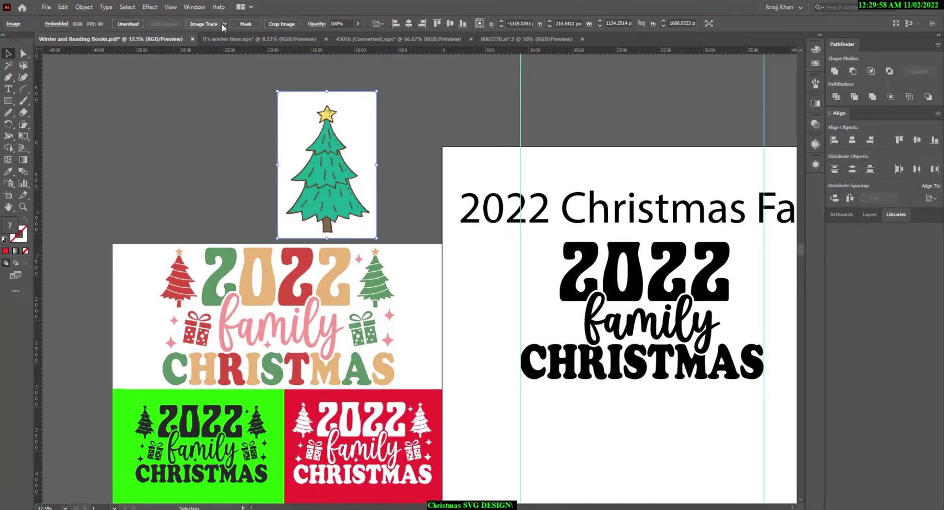
Review the Image Trace panel's advanced options, then close the panel.
{"action": "left_click", "coordinate": [194, 7]}
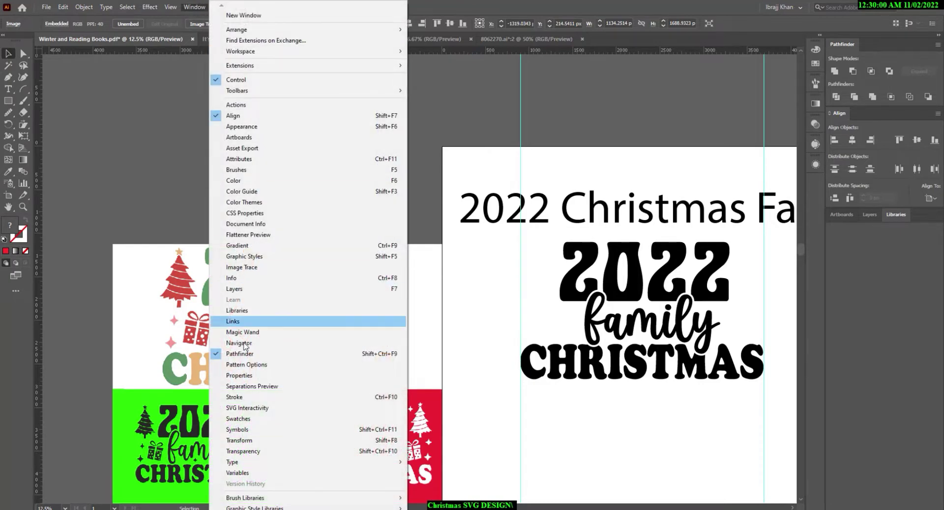
{"action": "left_click", "coordinate": [228, 268]}
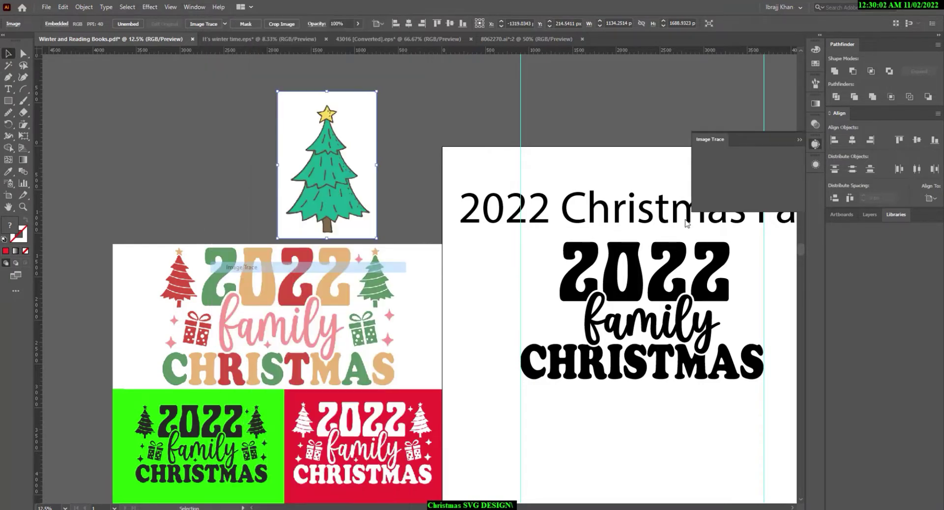
{"action": "left_click", "coordinate": [687, 246]}
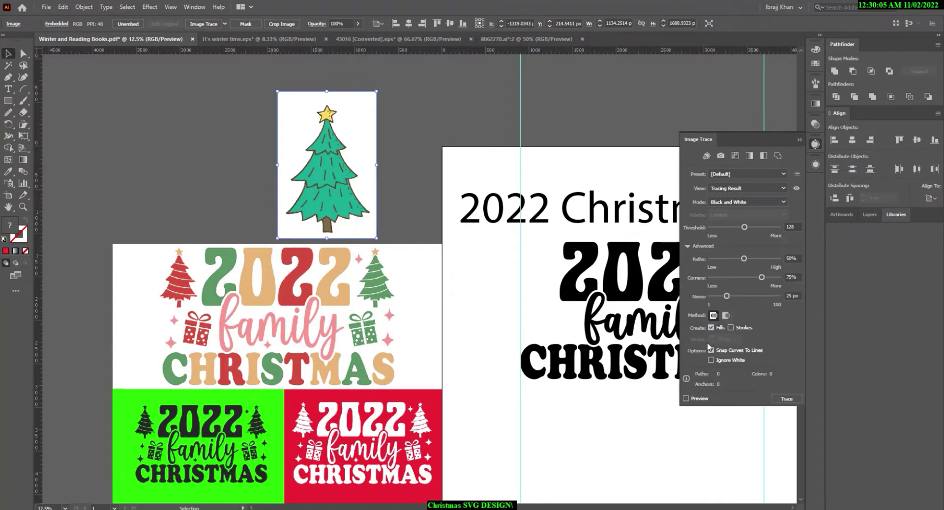
{"action": "left_click", "coordinate": [799, 141]}
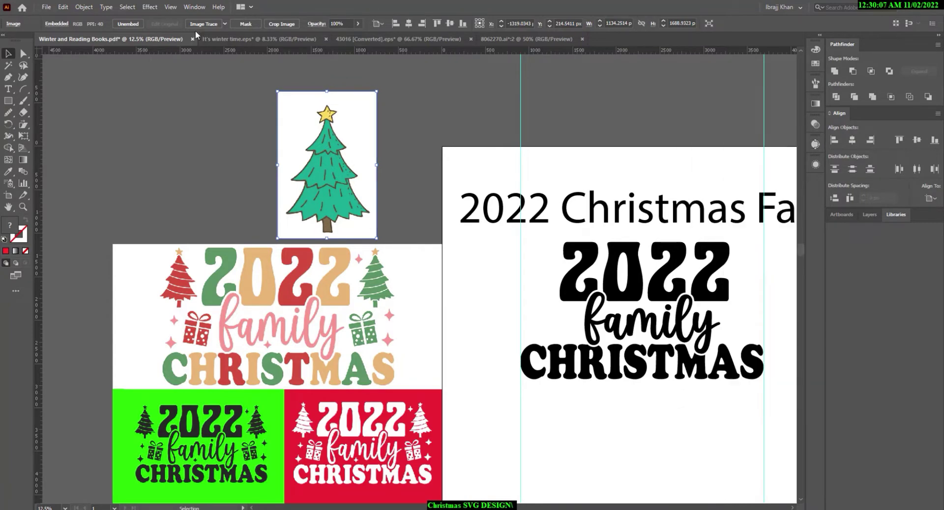
Trace the tree with the Silhouettes preset, after trying and undoing the logo-style preset.
{"action": "left_click", "coordinate": [226, 23]}
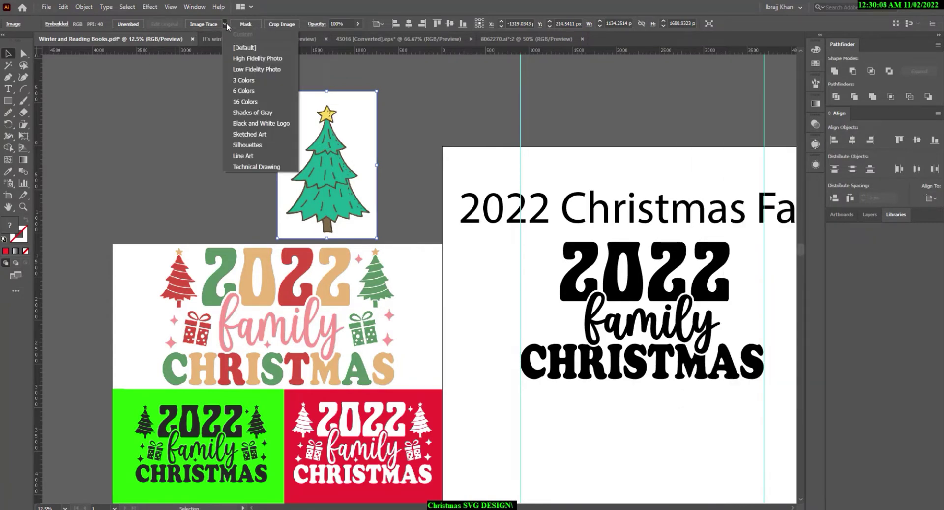
{"action": "left_click", "coordinate": [244, 145]}
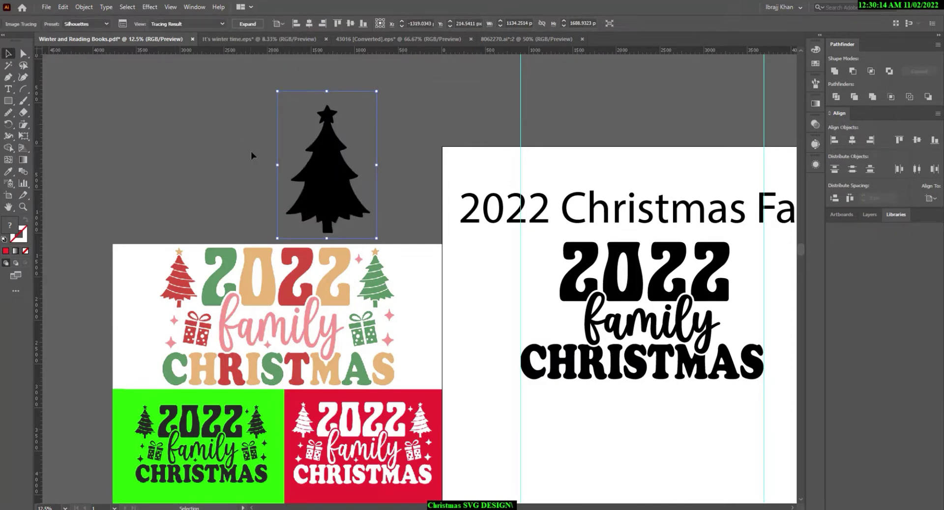
{"action": "key", "text": "ctrl+z"}
{"action": "left_click", "coordinate": [226, 24]}
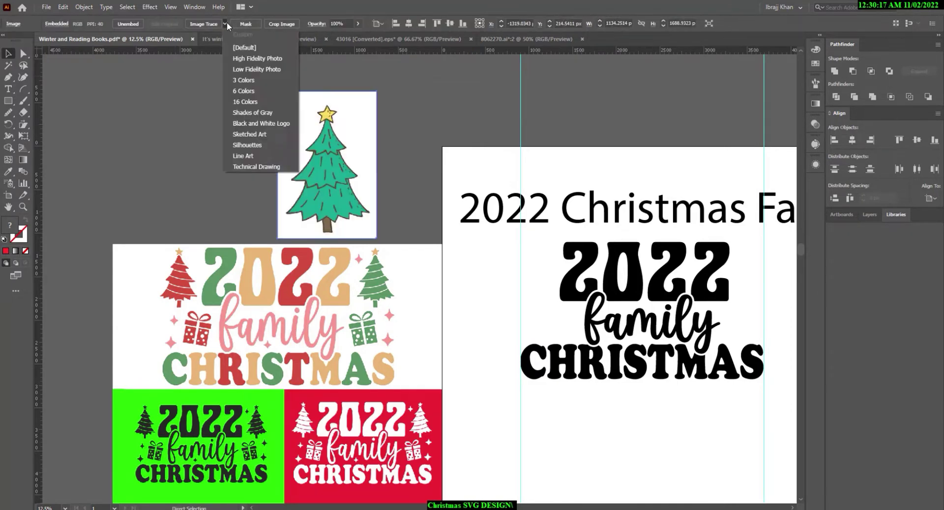
{"action": "left_click", "coordinate": [274, 123]}
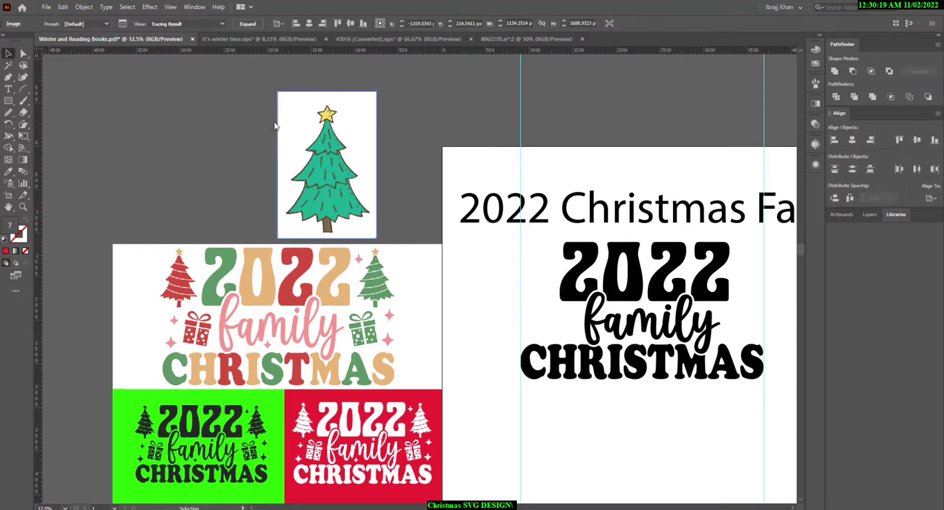
{"action": "key", "text": "ctrl+z"}
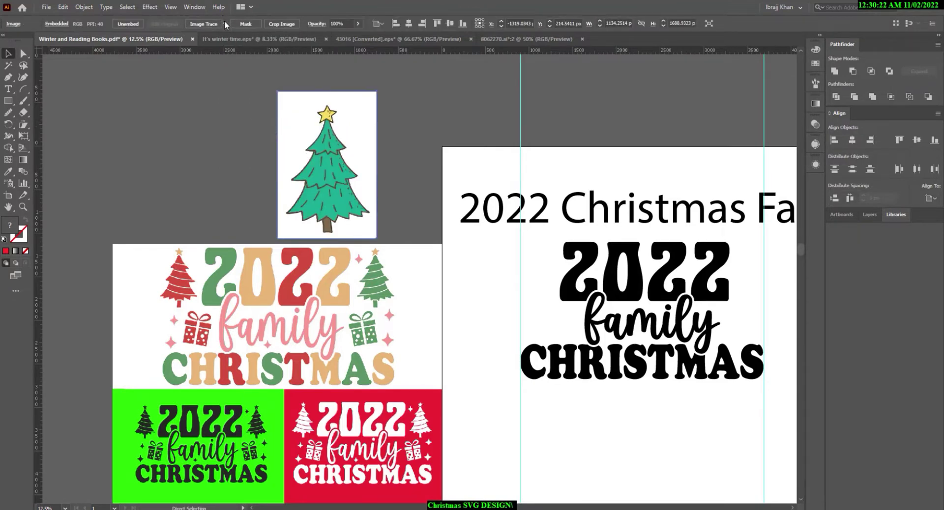
{"action": "left_click", "coordinate": [224, 23]}
{"action": "left_click", "coordinate": [250, 144]}
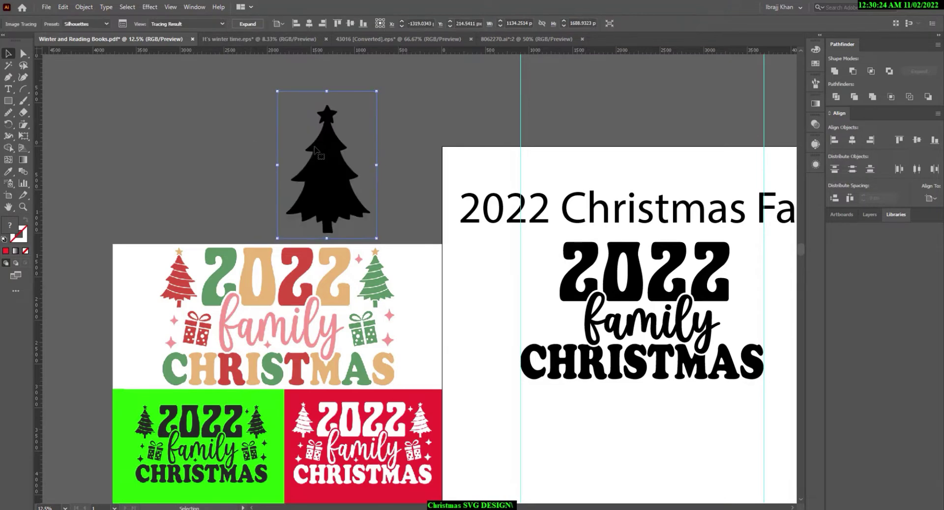
Expand the traced tree into editable vector paths.
{"action": "left_click", "coordinate": [253, 23]}
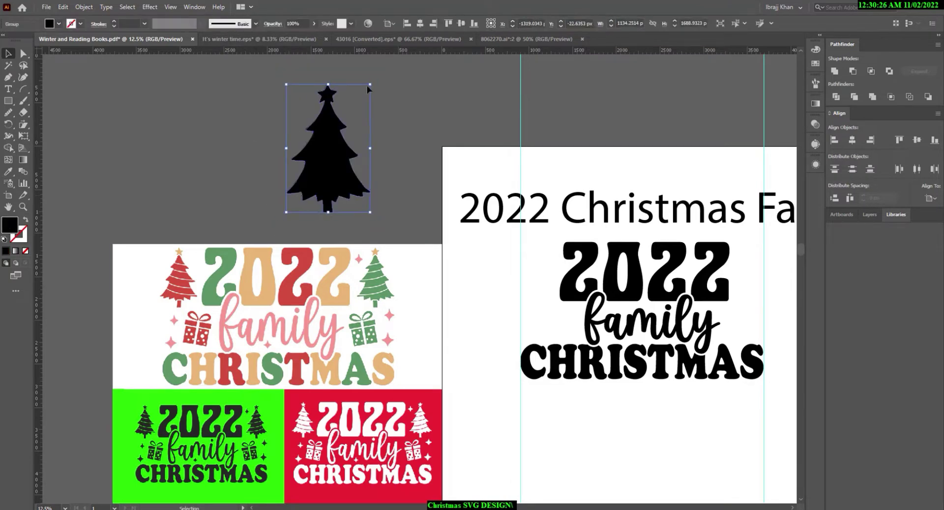
{"action": "left_click", "coordinate": [392, 95]}
{"action": "scroll", "coordinate": [311, 96], "scroll_direction": "up", "scroll_amount": 2}
{"action": "scroll", "coordinate": [311, 96], "scroll_direction": "up", "scroll_amount": 2}
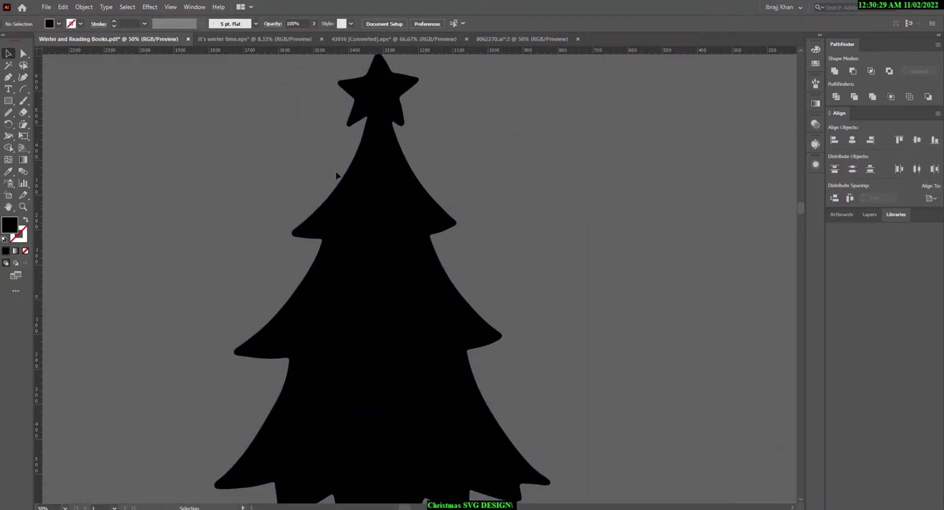
{"action": "scroll", "coordinate": [423, 158], "scroll_direction": "down", "scroll_amount": 1}
{"action": "scroll", "coordinate": [457, 242], "scroll_direction": "down", "scroll_amount": 2}
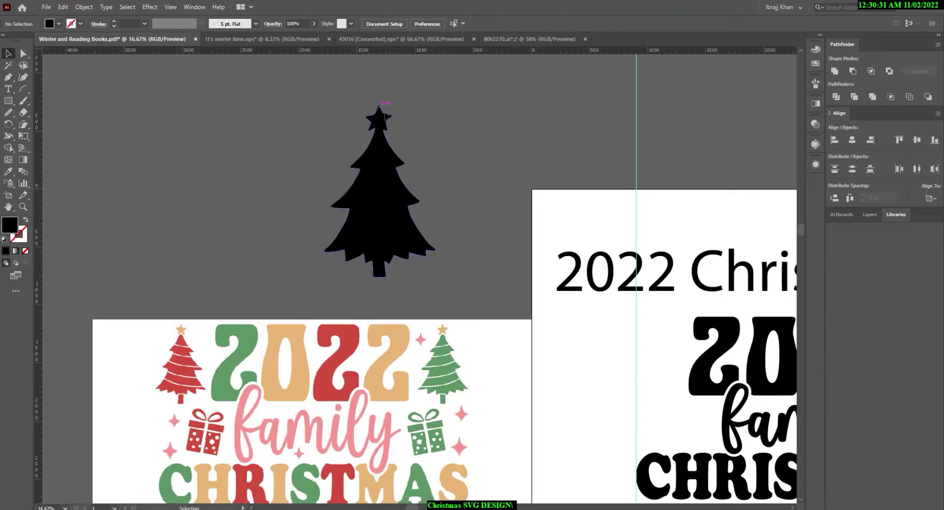
{"action": "scroll", "coordinate": [386, 116], "scroll_direction": "up", "scroll_amount": 2}
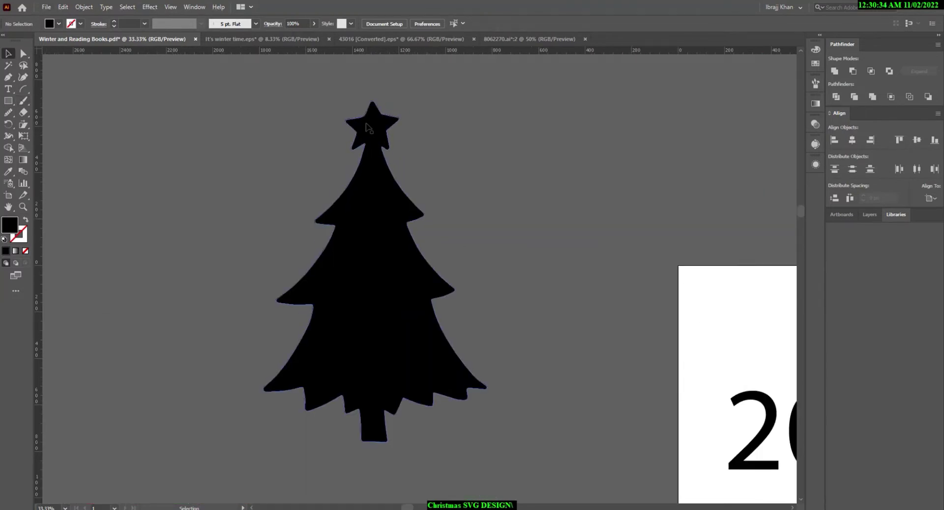
{"action": "scroll", "coordinate": [366, 117], "scroll_direction": "down", "scroll_amount": 2}
{"action": "scroll", "coordinate": [442, 280], "scroll_direction": "up", "scroll_amount": 3}
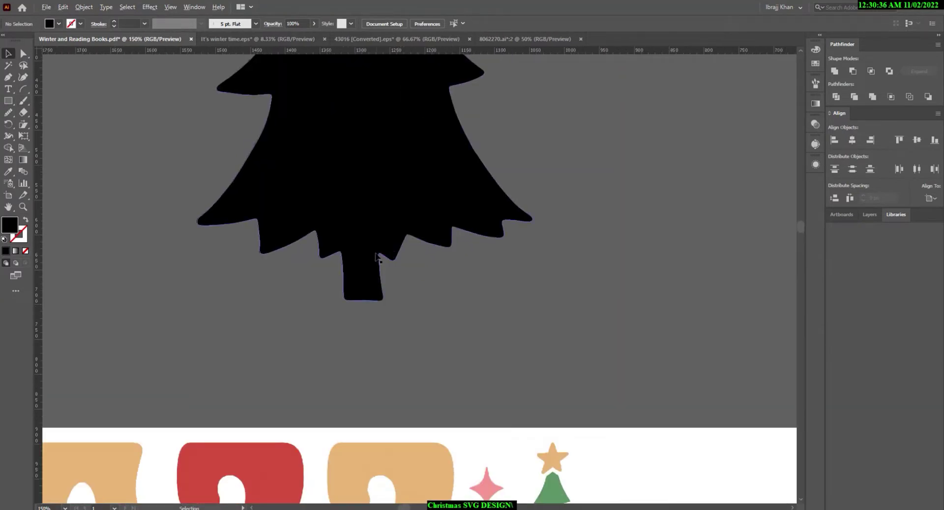
{"action": "scroll", "coordinate": [379, 254], "scroll_direction": "up", "scroll_amount": 3}
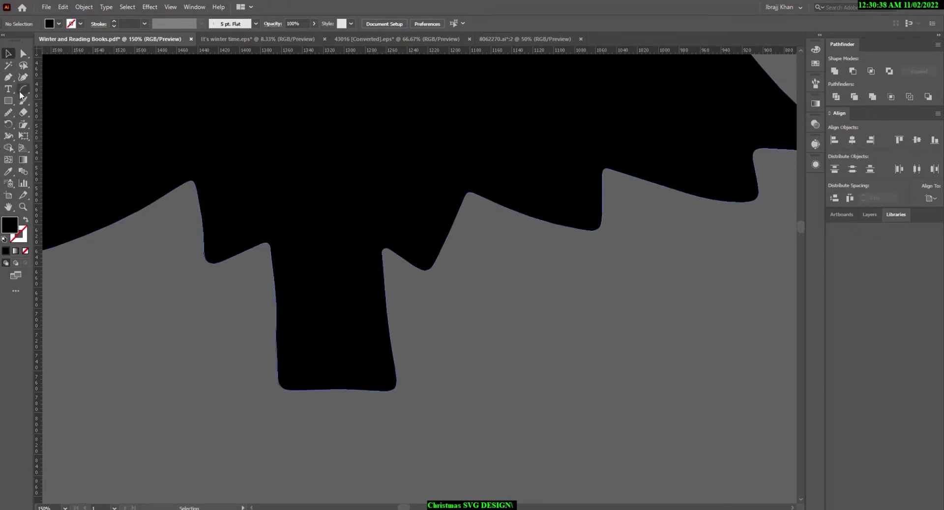
Erase a line across the top of the trunk to split it from the branches.
{"action": "key", "text": "p"}
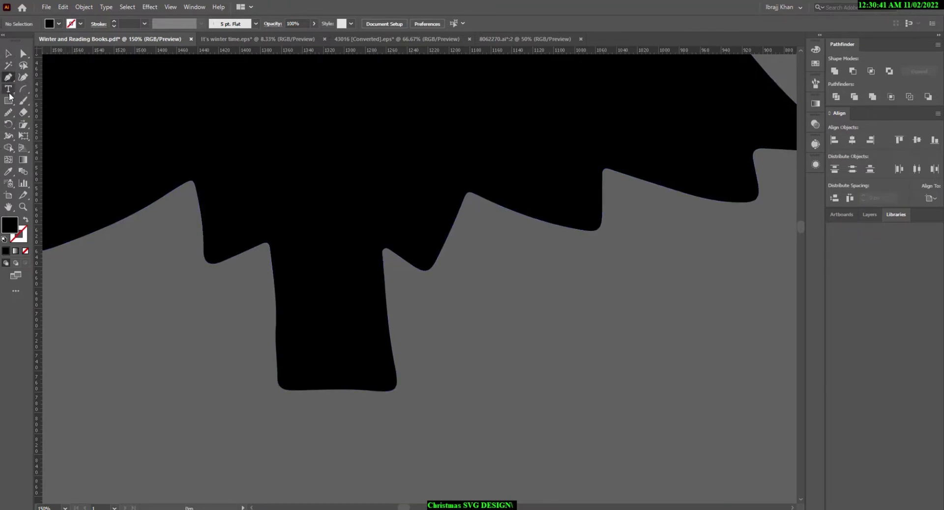
{"action": "left_click", "coordinate": [22, 112]}
{"action": "scroll", "coordinate": [297, 217], "scroll_direction": "up", "scroll_amount": 3}
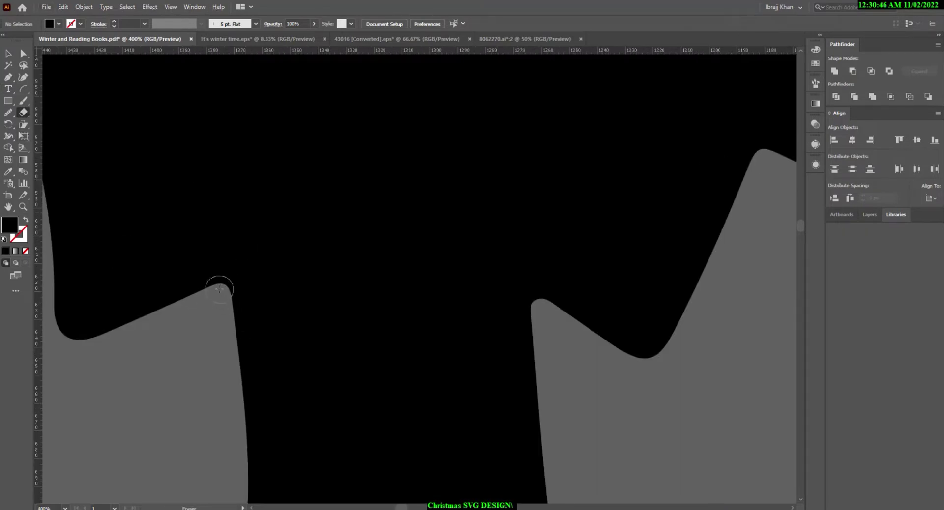
{"action": "left_click_drag", "start_coordinate": [219, 290], "coordinate": [549, 293]}
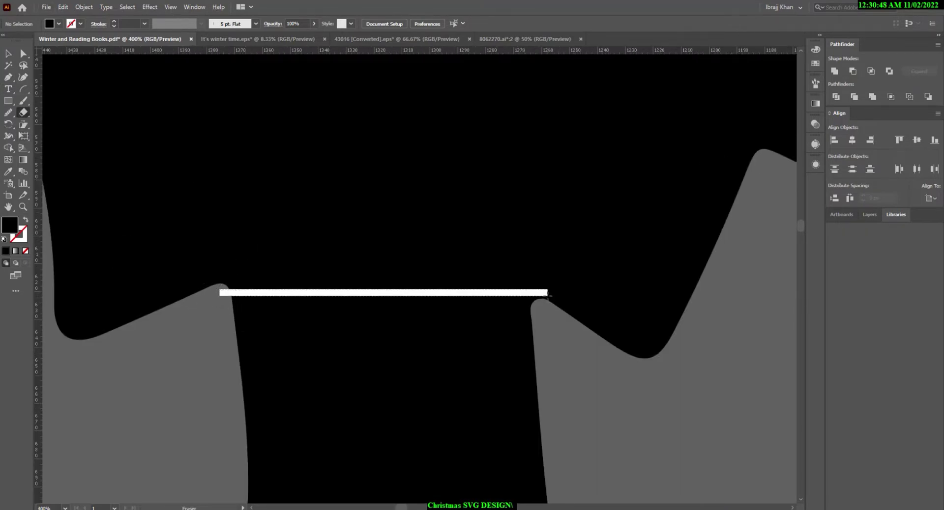
{"action": "mouse_move", "coordinate": [549, 295]}
{"action": "left_mouse_down"}
{"action": "mouse_move", "coordinate": [222, 295]}
{"action": "mouse_move", "coordinate": [170, 325]}
{"action": "left_mouse_up"}
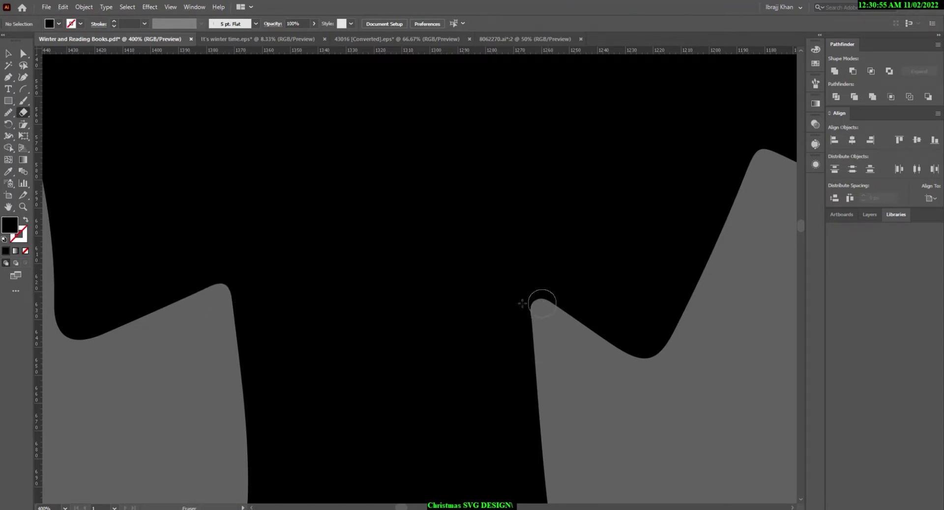
{"action": "left_click_drag", "start_coordinate": [542, 303], "coordinate": [219, 295]}
{"action": "left_click", "coordinate": [23, 54]}
{"action": "key", "text": "ctrl+1"}
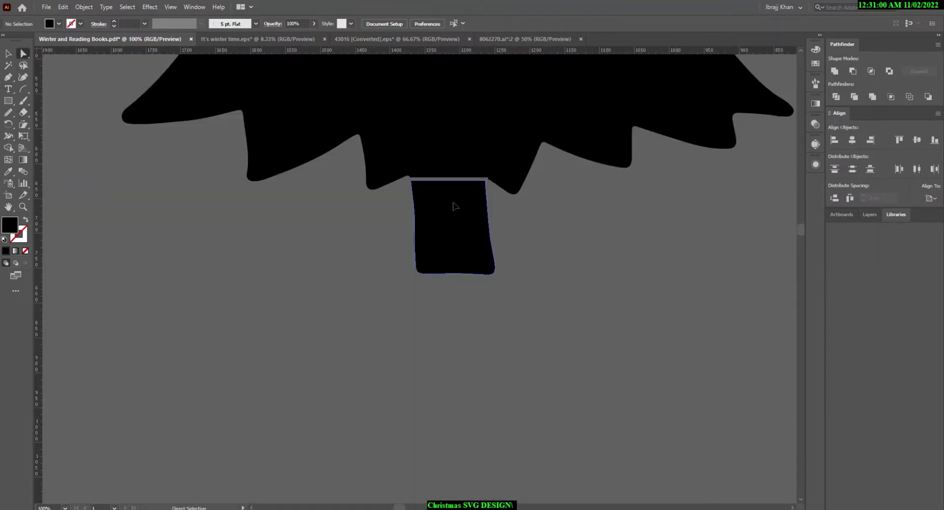
Pull the separated trunk down, then move it back up under the tree.
{"action": "left_click_drag", "start_coordinate": [456, 204], "coordinate": [461, 276]}
{"action": "scroll", "coordinate": [546, 281], "scroll_direction": "down", "scroll_amount": 5}
{"action": "scroll", "coordinate": [533, 143], "scroll_direction": "up", "scroll_amount": 3}
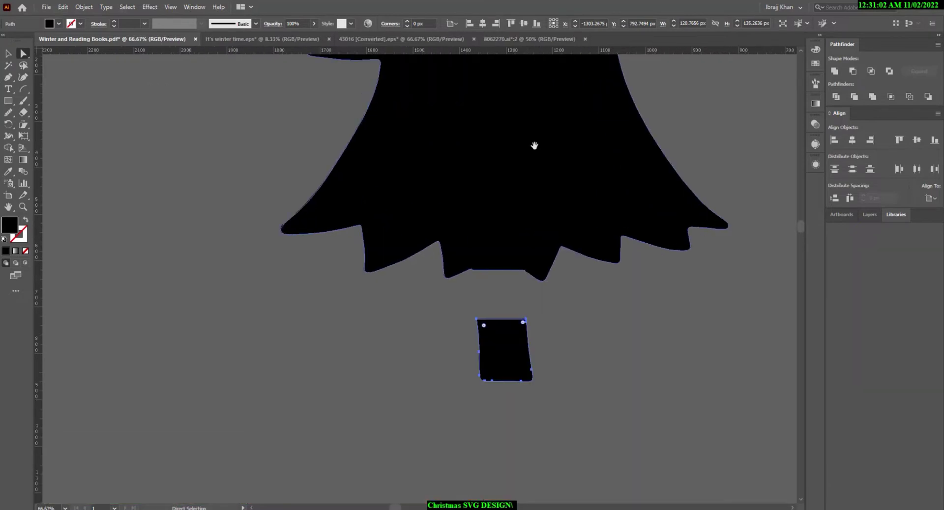
{"action": "scroll", "coordinate": [535, 192], "scroll_direction": "up", "scroll_amount": 2}
{"action": "scroll", "coordinate": [618, 184], "scroll_direction": "up", "scroll_amount": 1}
{"action": "scroll", "coordinate": [503, 421], "scroll_direction": "down", "scroll_amount": 2}
{"action": "scroll", "coordinate": [526, 316], "scroll_direction": "down", "scroll_amount": 2}
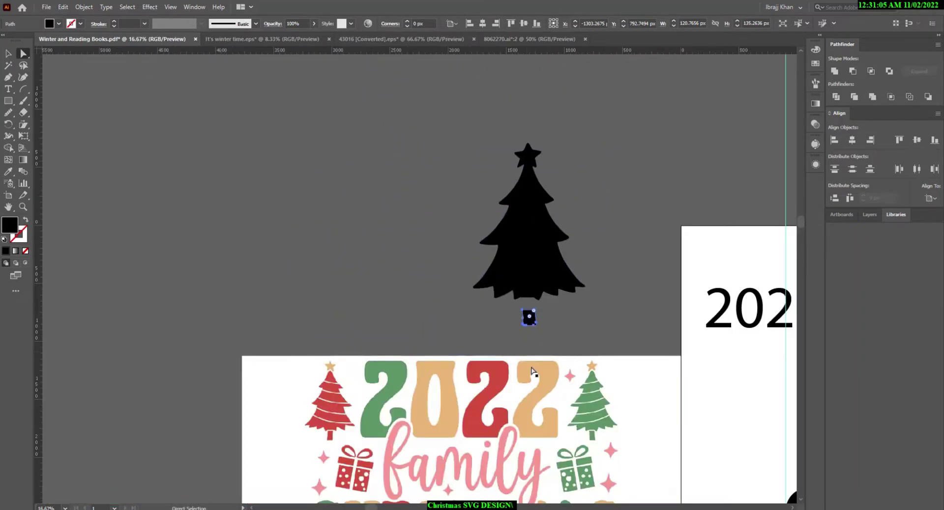
{"action": "scroll", "coordinate": [523, 347], "scroll_direction": "up", "scroll_amount": 3}
{"action": "scroll", "coordinate": [513, 343], "scroll_direction": "up", "scroll_amount": 2}
{"action": "scroll", "coordinate": [512, 343], "scroll_direction": "up", "scroll_amount": 3}
{"action": "left_click_drag", "start_coordinate": [527, 342], "coordinate": [523, 243]}
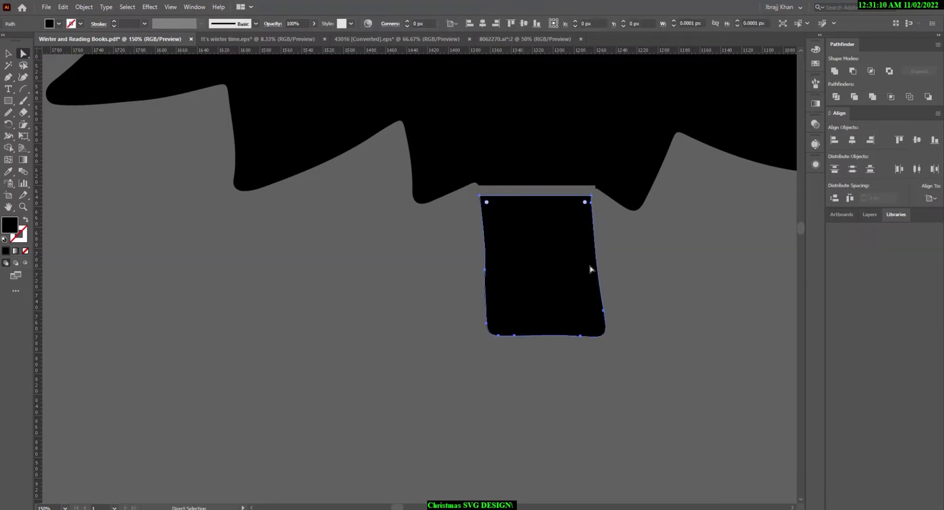
{"action": "scroll", "coordinate": [592, 201], "scroll_direction": "up", "scroll_amount": 2}
Adjust the tree's corner point above the trunk, undoing an accidental move.
{"action": "left_click", "coordinate": [592, 201]}
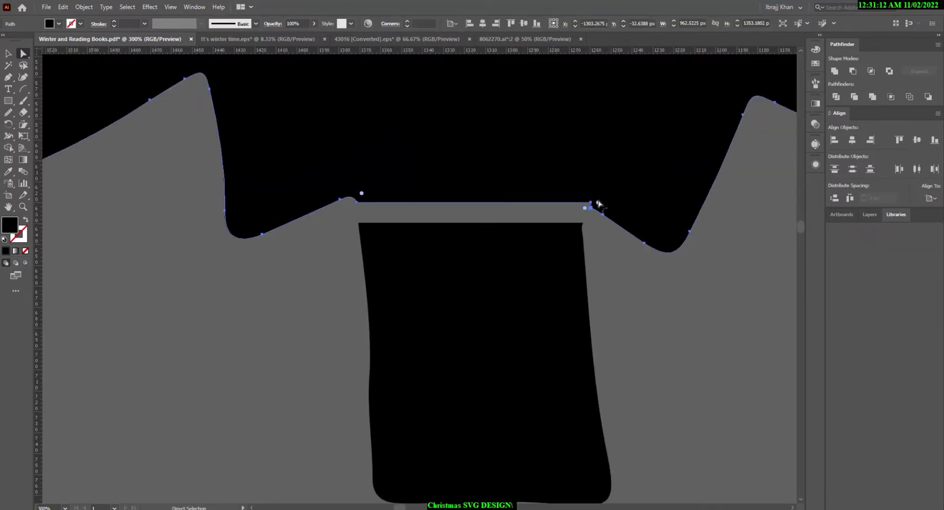
{"action": "left_click_drag", "start_coordinate": [595, 204], "coordinate": [609, 257]}
{"action": "left_click_drag", "start_coordinate": [361, 196], "coordinate": [407, 204]}
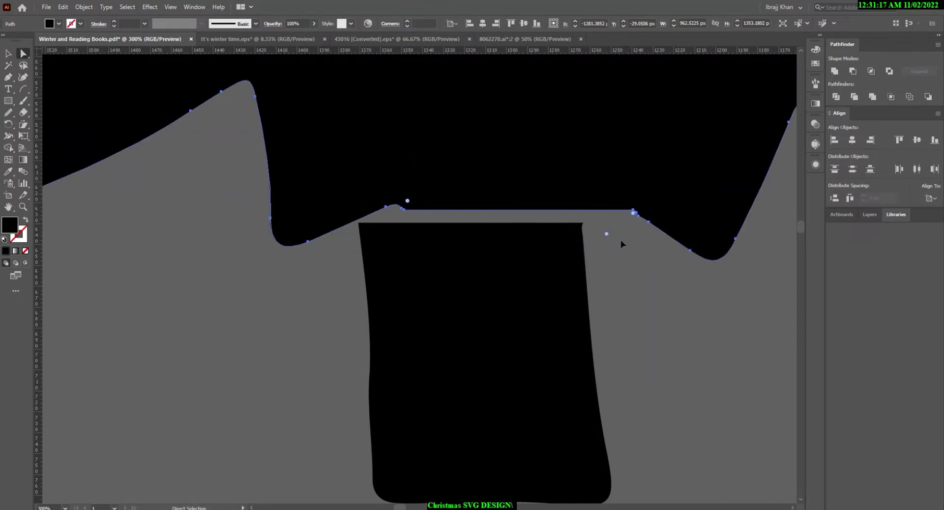
{"action": "key", "text": "ctrl+z"}
{"action": "left_click", "coordinate": [605, 227]}
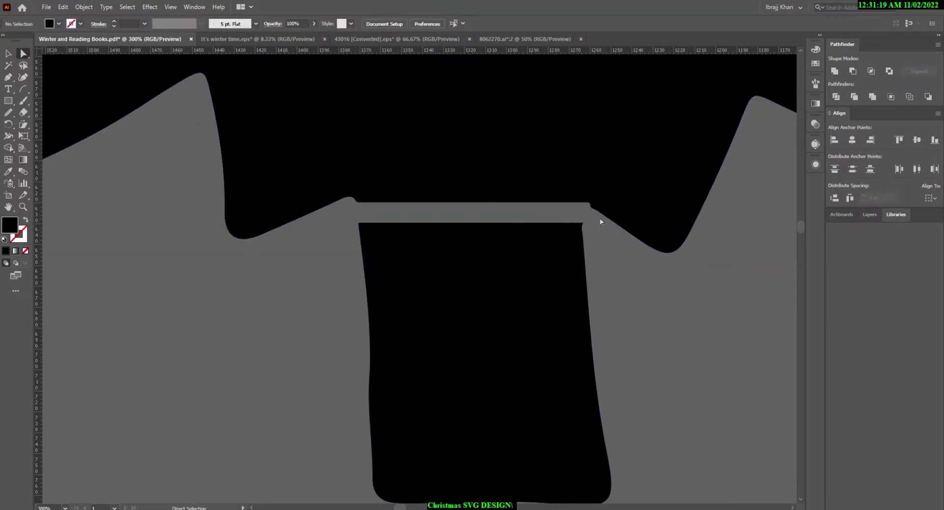
Smooth the canopy's bottom edge above the trunk with the Smooth tool.
{"action": "mouse_move", "coordinate": [599, 222]}
{"action": "left_mouse_down"}
{"action": "mouse_move", "coordinate": [363, 183]}
{"action": "mouse_move", "coordinate": [396, 166]}
{"action": "mouse_move", "coordinate": [363, 178]}
{"action": "left_mouse_up"}
{"action": "left_click", "coordinate": [8, 112]}
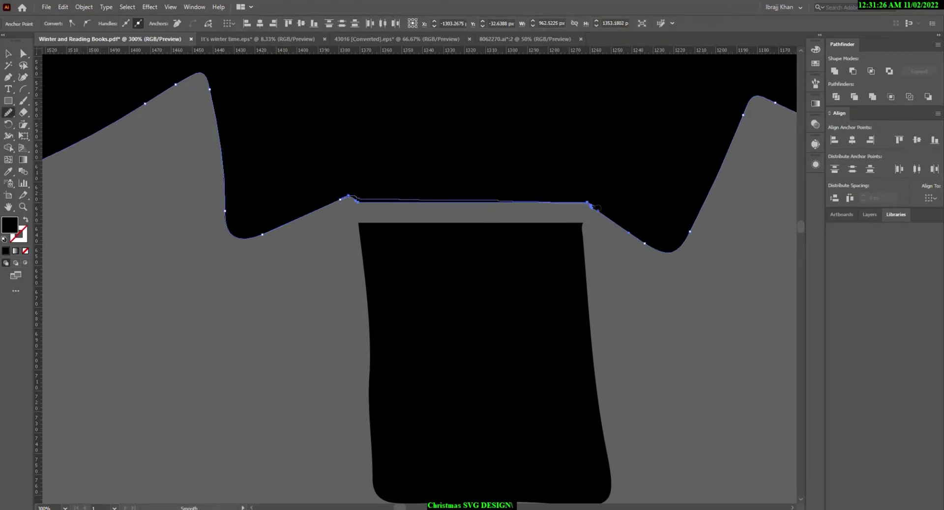
{"action": "left_click_drag", "start_coordinate": [597, 209], "coordinate": [622, 223]}
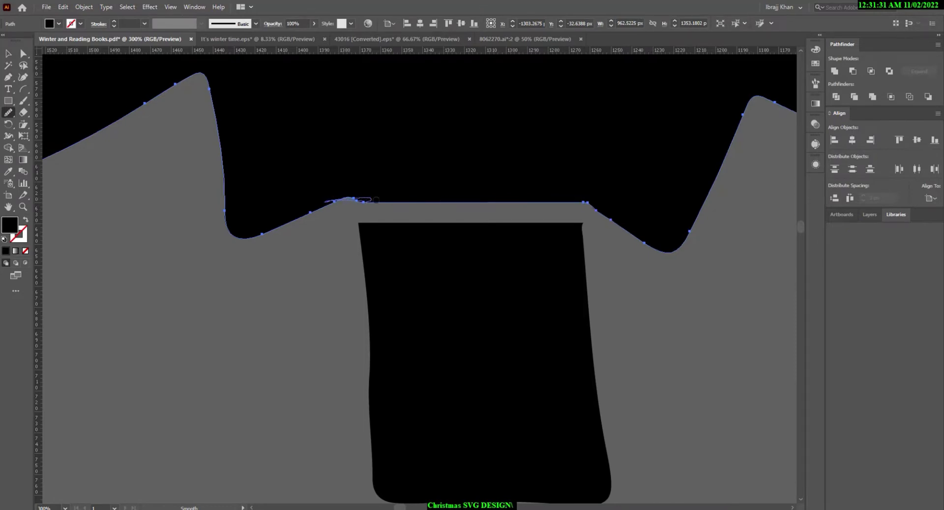
{"action": "left_click", "coordinate": [23, 53]}
{"action": "left_click", "coordinate": [339, 234]}
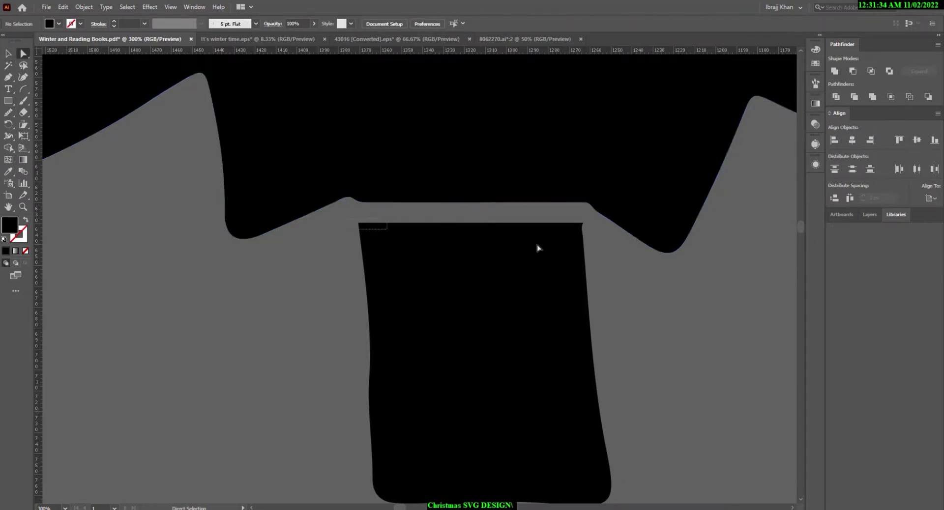
{"action": "left_click", "coordinate": [584, 238]}
{"action": "left_click", "coordinate": [492, 226]}
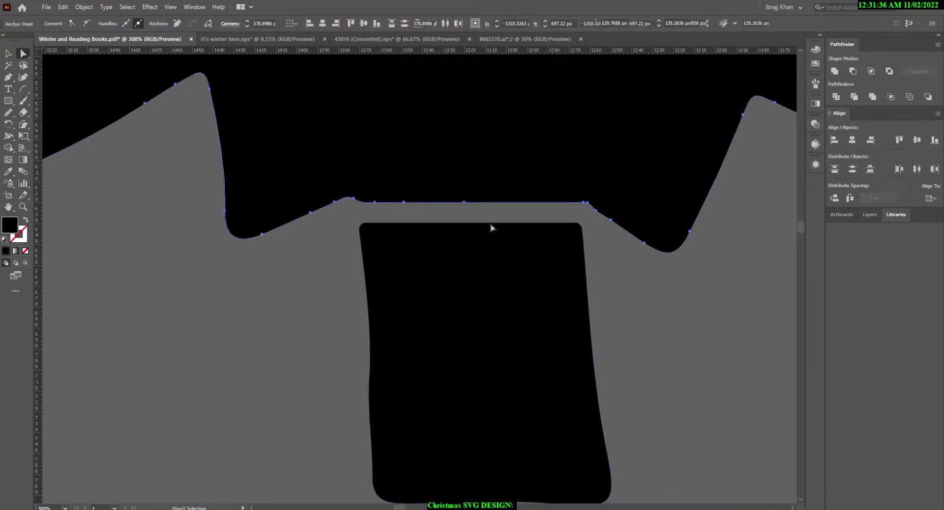
{"action": "scroll", "coordinate": [492, 226], "scroll_direction": "down", "scroll_amount": 2}
Select the whole tree group with the Selection tool, then deselect it.
{"action": "left_click", "coordinate": [8, 53]}
{"action": "scroll", "coordinate": [608, 383], "scroll_direction": "down", "scroll_amount": 4}
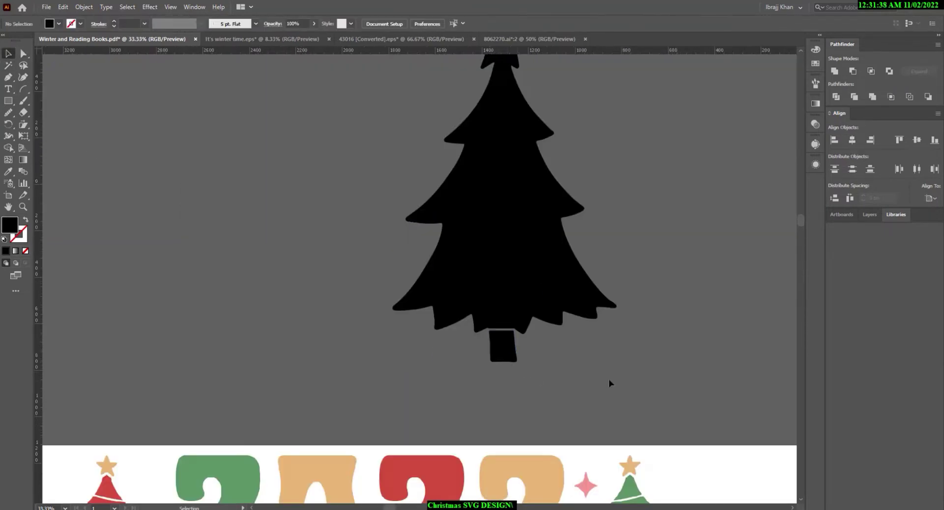
{"action": "left_click", "coordinate": [506, 347]}
{"action": "scroll", "coordinate": [474, 242], "scroll_direction": "up", "scroll_amount": 1}
{"action": "scroll", "coordinate": [622, 203], "scroll_direction": "down", "scroll_amount": 3}
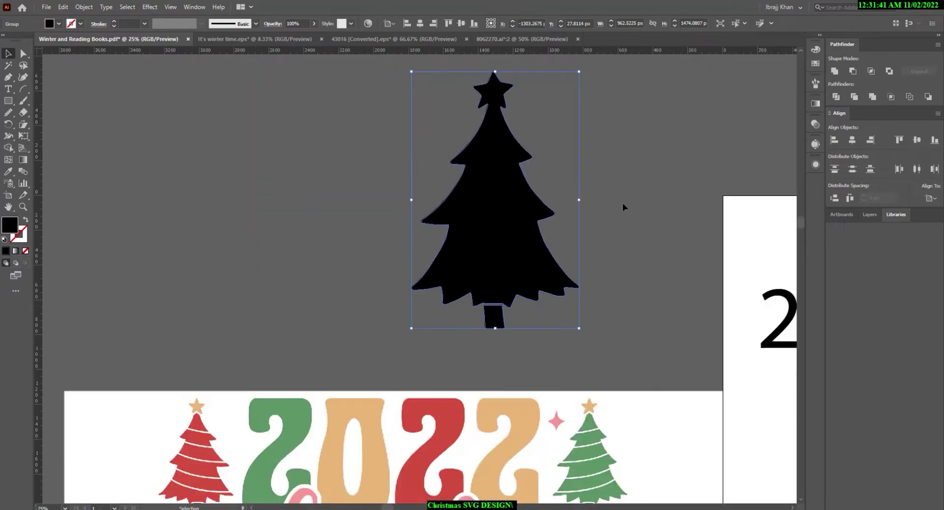
{"action": "left_click", "coordinate": [578, 153]}
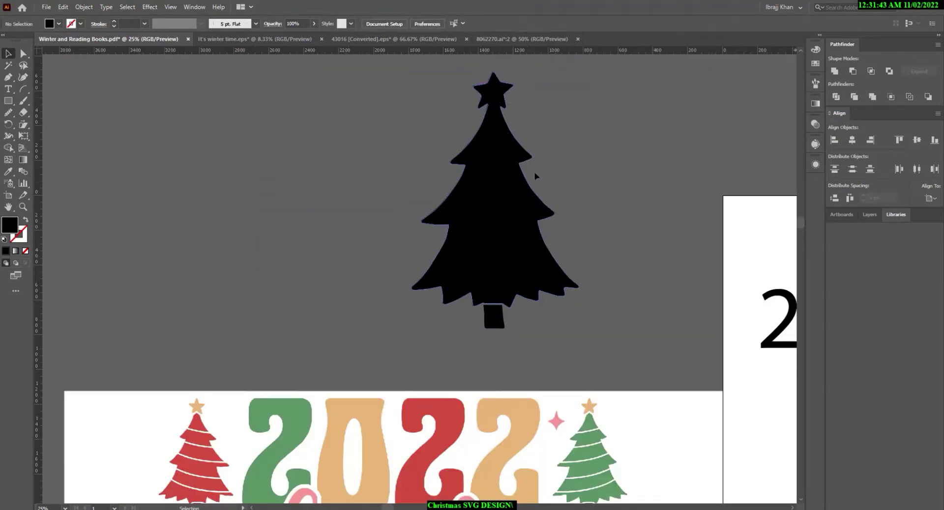
Draw a Pen curve arcing from the tree's left edge across to its right side.
{"action": "scroll", "coordinate": [531, 186], "scroll_direction": "down", "scroll_amount": 2}
{"action": "scroll", "coordinate": [352, 99], "scroll_direction": "right", "scroll_amount": 1}
{"action": "scroll", "coordinate": [352, 99], "scroll_direction": "right", "scroll_amount": 3}
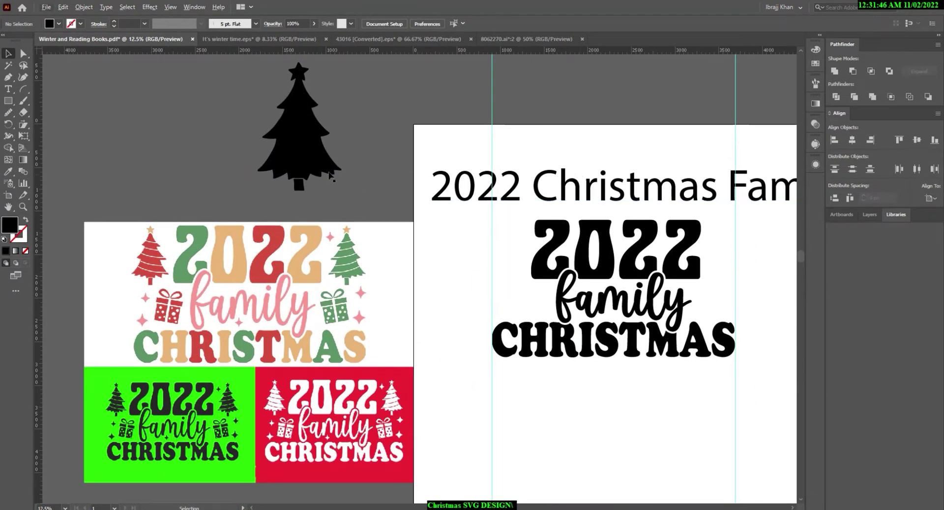
{"action": "scroll", "coordinate": [349, 268], "scroll_direction": "up", "scroll_amount": 3}
{"action": "scroll", "coordinate": [314, 278], "scroll_direction": "up", "scroll_amount": 3}
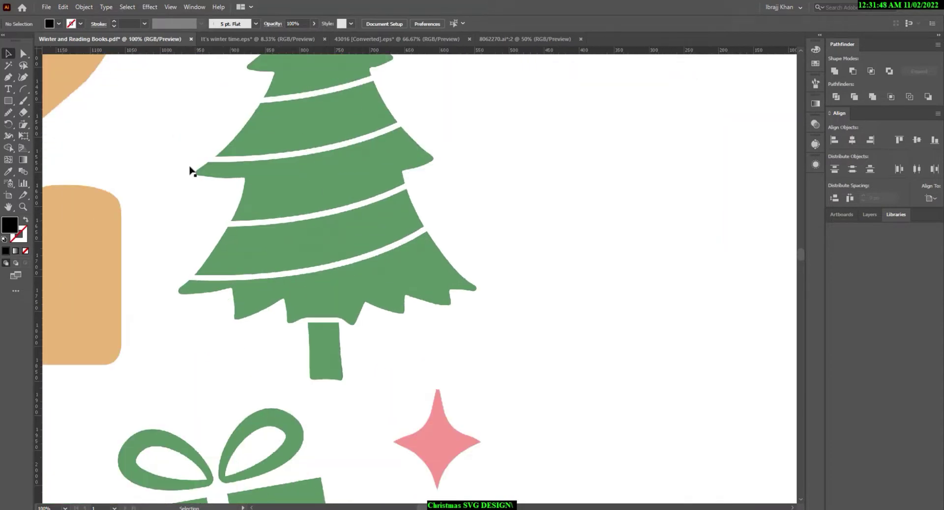
{"action": "scroll", "coordinate": [189, 171], "scroll_direction": "down", "scroll_amount": 3}
{"action": "scroll", "coordinate": [392, 197], "scroll_direction": "up", "scroll_amount": 3}
{"action": "scroll", "coordinate": [472, 316], "scroll_direction": "down", "scroll_amount": 2}
{"action": "scroll", "coordinate": [472, 316], "scroll_direction": "up", "scroll_amount": 2}
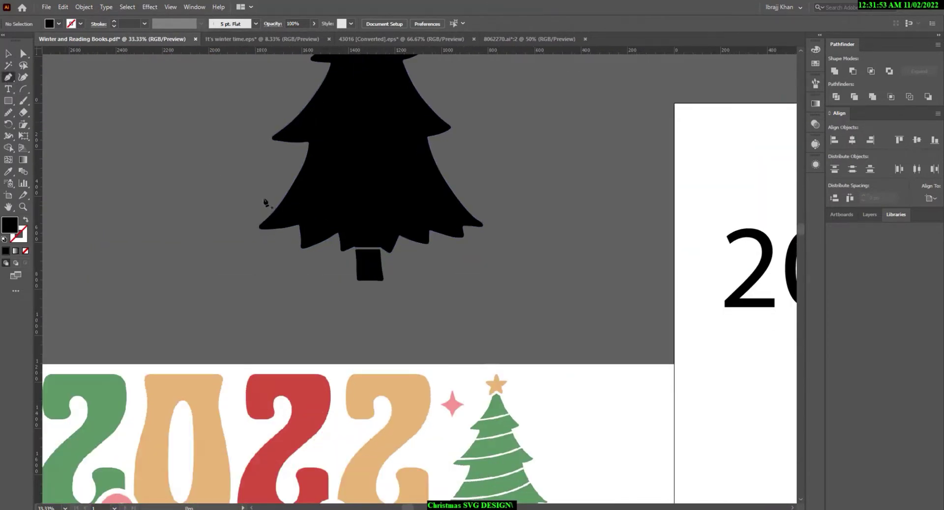
{"action": "scroll", "coordinate": [422, 355], "scroll_direction": "down", "scroll_amount": 3}
{"action": "scroll", "coordinate": [422, 355], "scroll_direction": "right", "scroll_amount": 2}
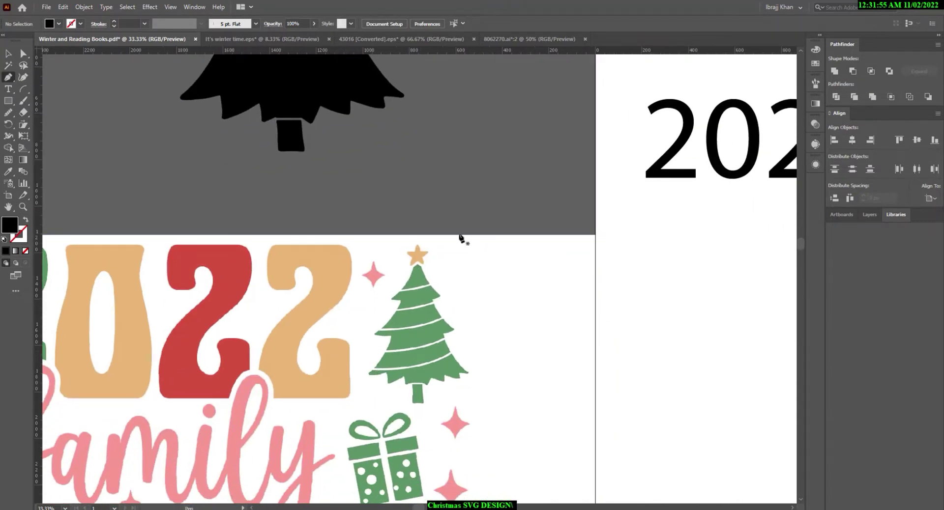
{"action": "scroll", "coordinate": [461, 238], "scroll_direction": "up", "scroll_amount": 3}
{"action": "scroll", "coordinate": [461, 238], "scroll_direction": "left", "scroll_amount": 2}
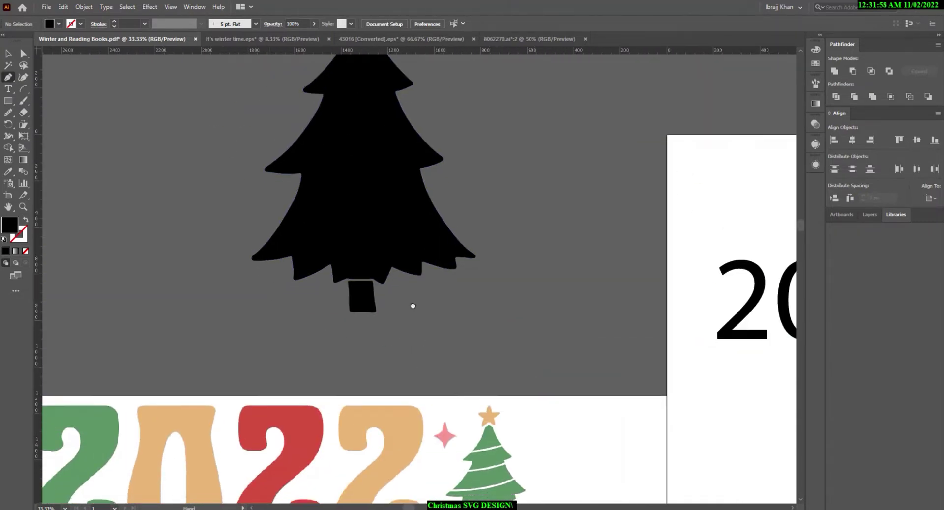
{"action": "scroll", "coordinate": [413, 306], "scroll_direction": "down", "scroll_amount": 2}
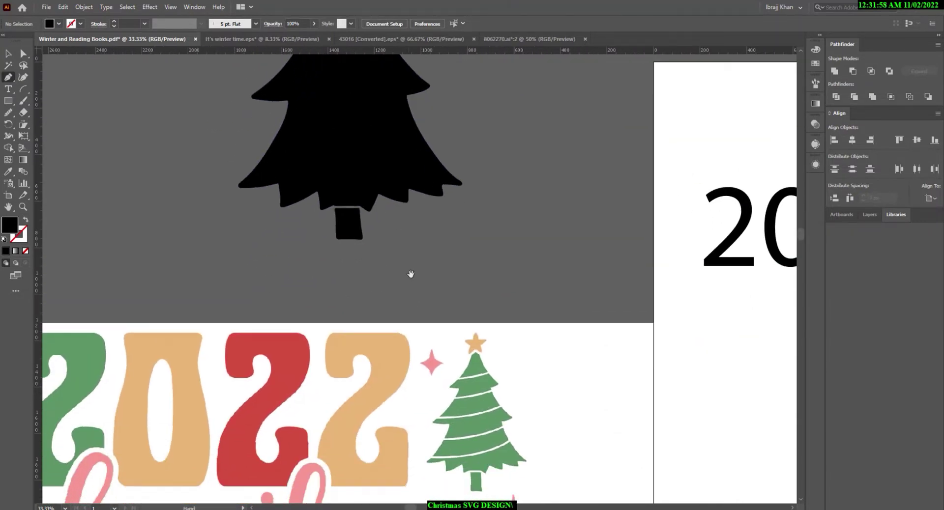
{"action": "left_click", "coordinate": [239, 173]}
{"action": "mouse_move", "coordinate": [430, 114]}
{"action": "left_mouse_down"}
{"action": "mouse_move", "coordinate": [476, 61]}
{"action": "mouse_move", "coordinate": [484, 125]}
{"action": "left_mouse_up"}
{"action": "left_click_drag", "start_coordinate": [429, 189], "coordinate": [87, 218]}
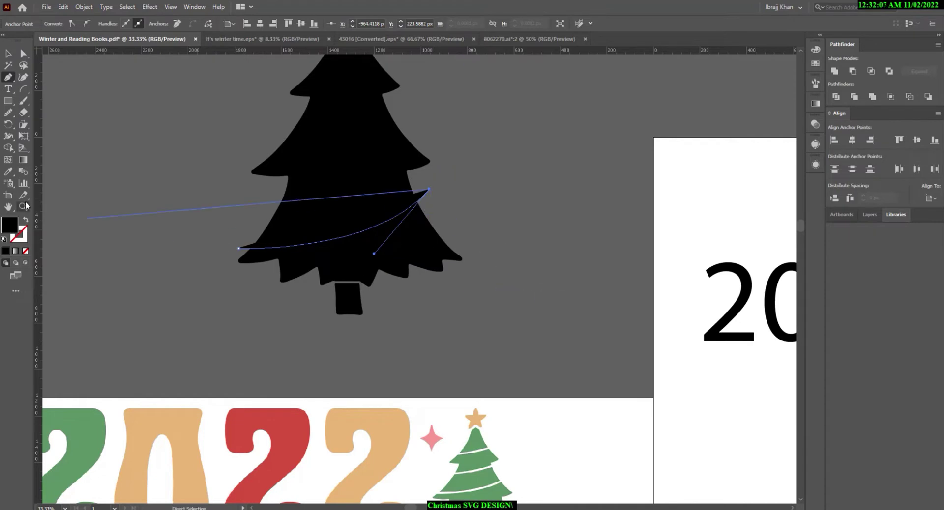
{"action": "left_click", "coordinate": [25, 221]}
Convert the curve to a stroke and stretch it across the tree's width.
{"action": "key", "text": "v"}
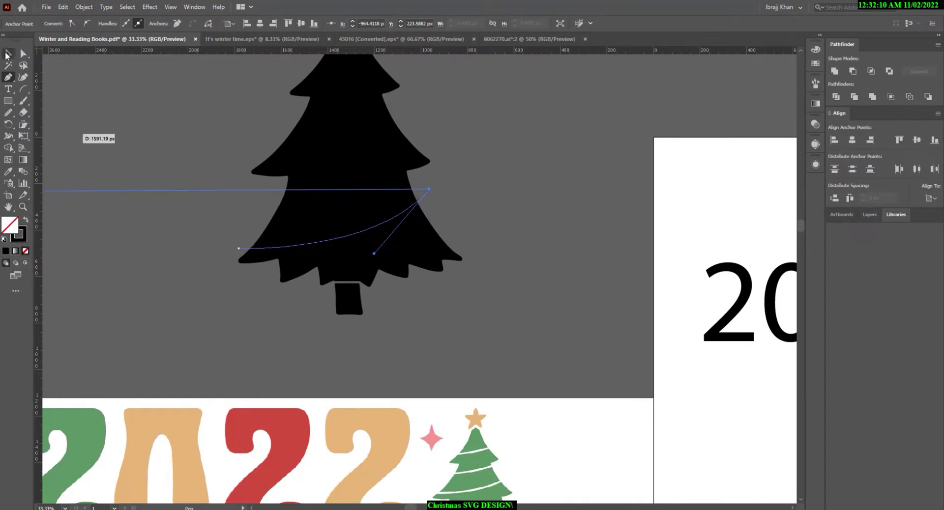
{"action": "left_click", "coordinate": [480, 208]}
{"action": "scroll", "coordinate": [480, 208], "scroll_direction": "up", "scroll_amount": 1}
{"action": "left_click", "coordinate": [419, 183]}
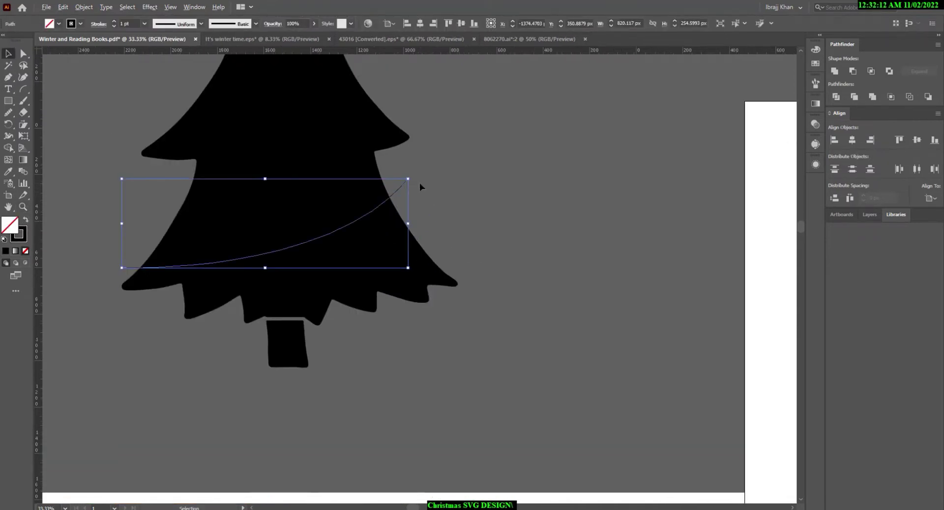
{"action": "scroll", "coordinate": [420, 183], "scroll_direction": "down", "scroll_amount": 3}
{"action": "left_click_drag", "start_coordinate": [420, 183], "coordinate": [440, 181]}
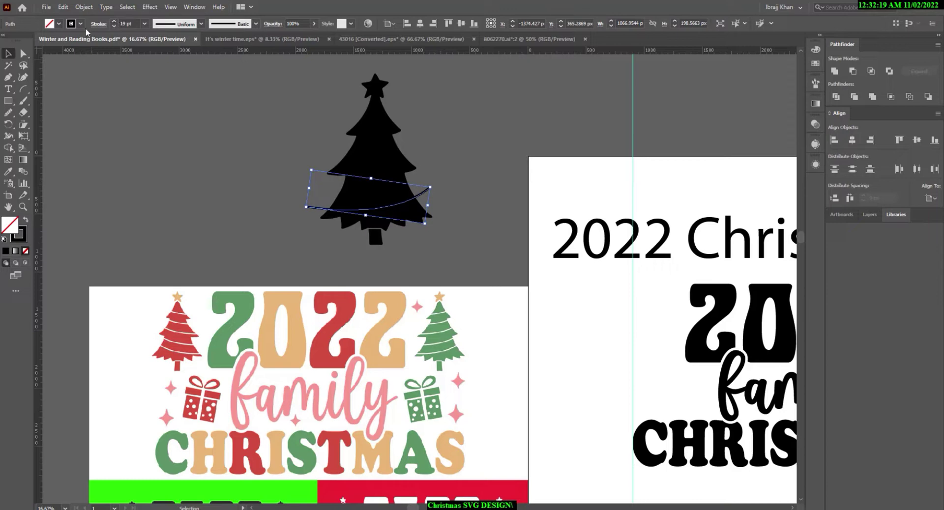
Make the curve's stroke white and reduce its weight to 12 pt.
{"action": "left_click", "coordinate": [80, 24]}
{"action": "left_click", "coordinate": [19, 39]}
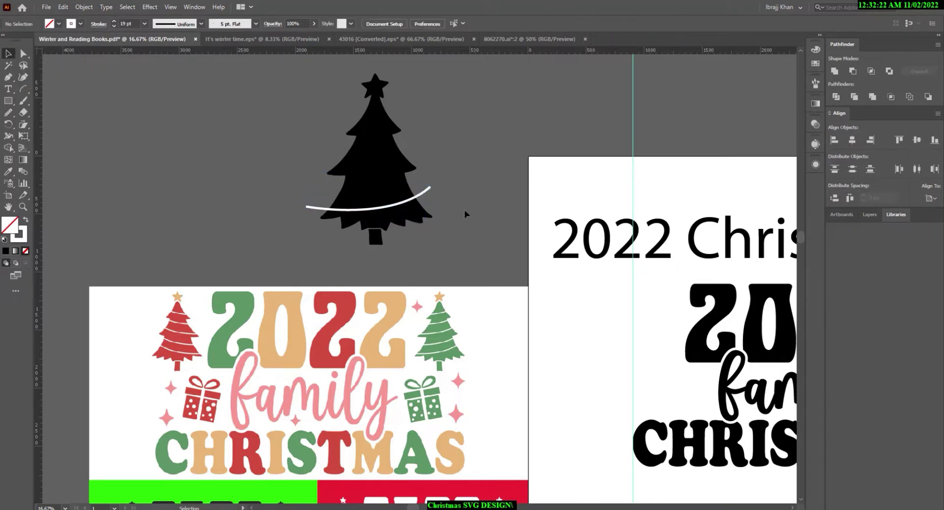
{"action": "scroll", "coordinate": [464, 211], "scroll_direction": "up", "scroll_amount": 2}
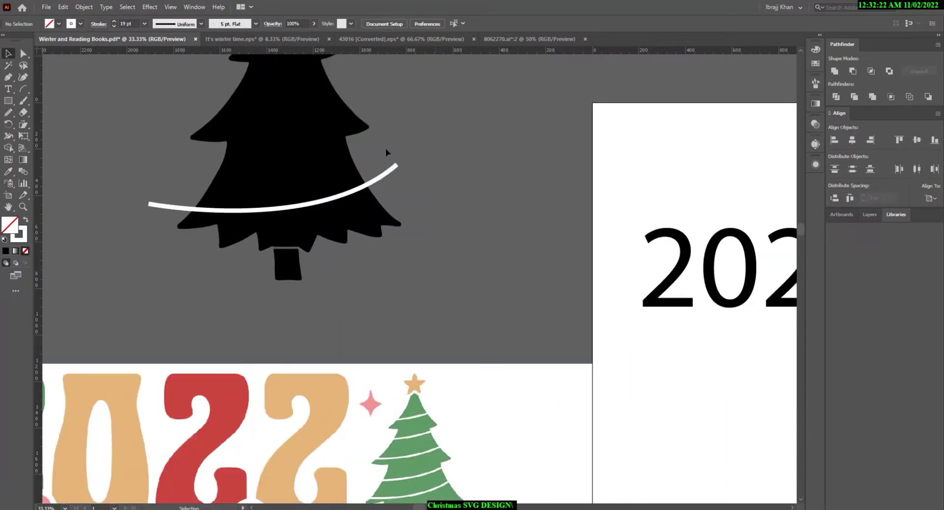
{"action": "left_click", "coordinate": [114, 27]}
{"action": "left_click", "coordinate": [114, 27]}
{"action": "left_click", "coordinate": [114, 27]}
{"action": "left_click", "coordinate": [114, 27]}
{"action": "left_click", "coordinate": [114, 27]}
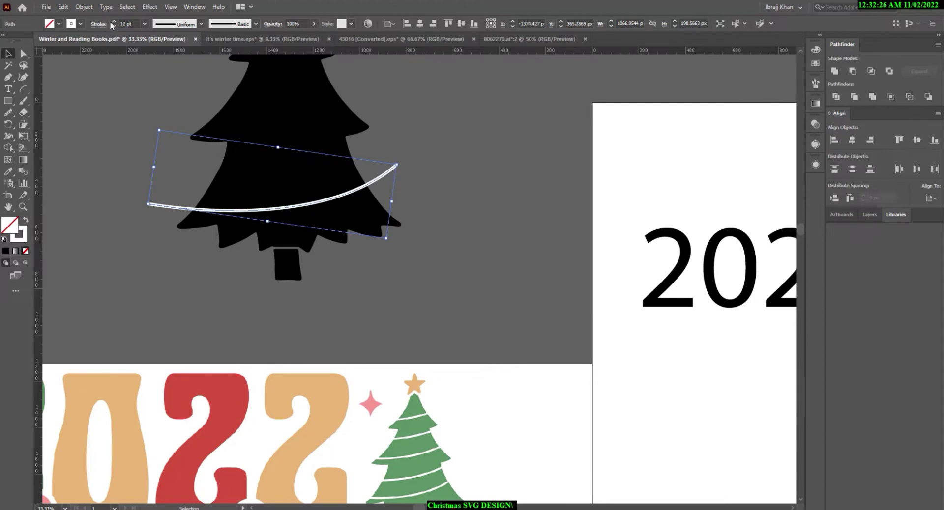
Expand the white curve's fill and stroke into a shape.
{"action": "left_click", "coordinate": [84, 7]}
{"action": "left_click", "coordinate": [98, 124]}
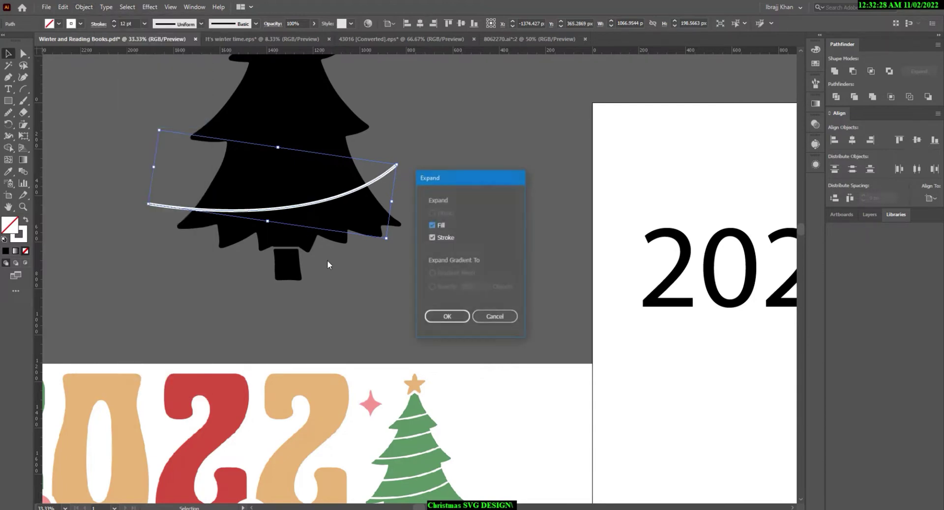
{"action": "left_click", "coordinate": [456, 316]}
{"action": "left_click", "coordinate": [448, 227]}
Duplicate the white curve upward repeatedly to stack five evenly spaced curves.
{"action": "scroll", "coordinate": [455, 240], "scroll_direction": "down", "scroll_amount": 1}
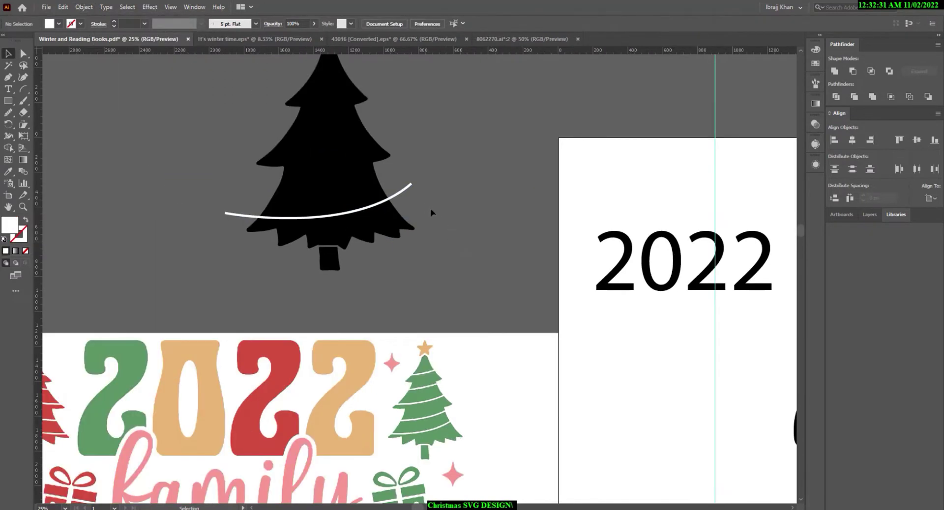
{"action": "left_click_drag", "start_coordinate": [401, 198], "coordinate": [396, 163]}
{"action": "key", "text": "ctrl+d"}
{"action": "key", "text": "ctrl+d"}
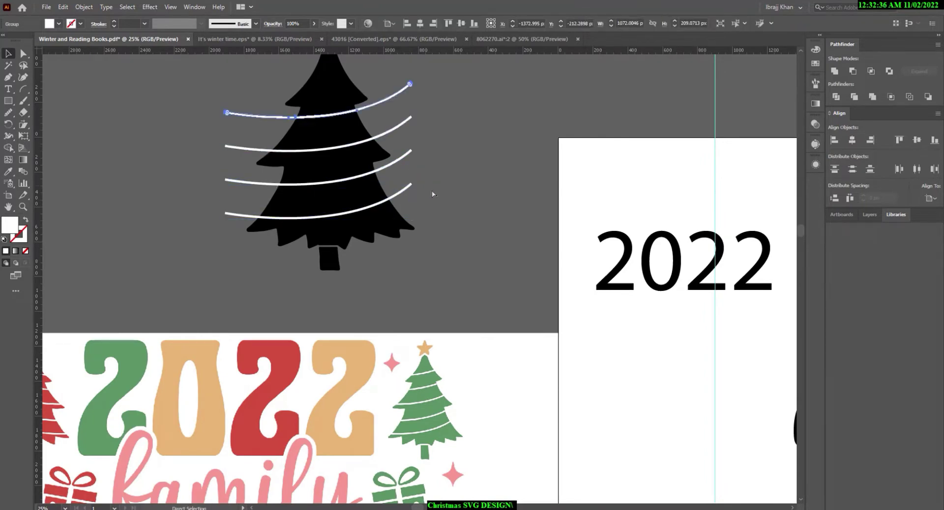
{"action": "left_click", "coordinate": [442, 180]}
{"action": "scroll", "coordinate": [480, 249], "scroll_direction": "up", "scroll_amount": 2}
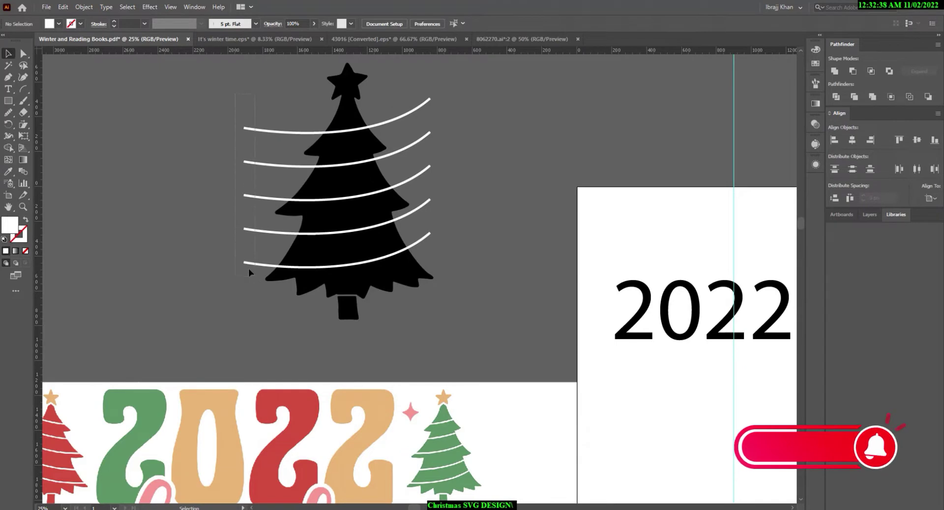
Select the tree with all curves and apply Pathfinder Minus Front.
{"action": "left_click_drag", "start_coordinate": [249, 268], "coordinate": [252, 274]}
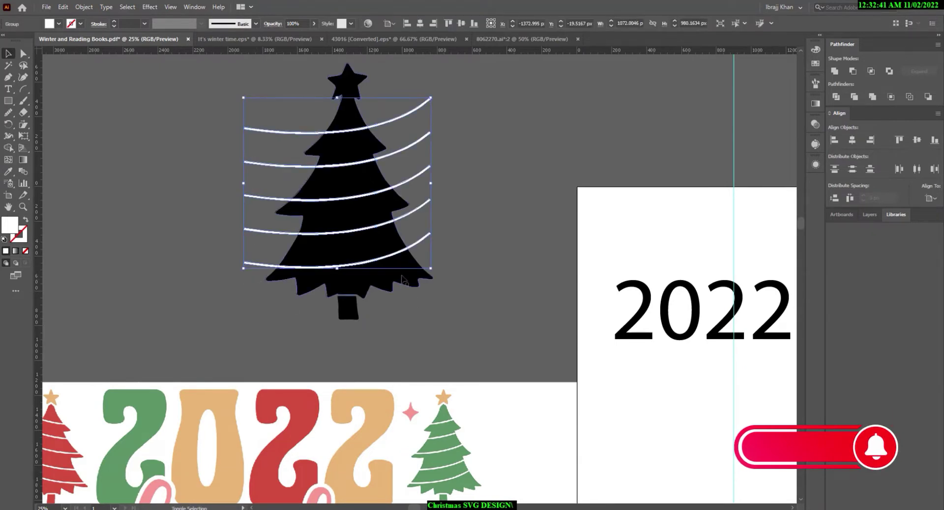
{"action": "left_click", "coordinate": [403, 279]}
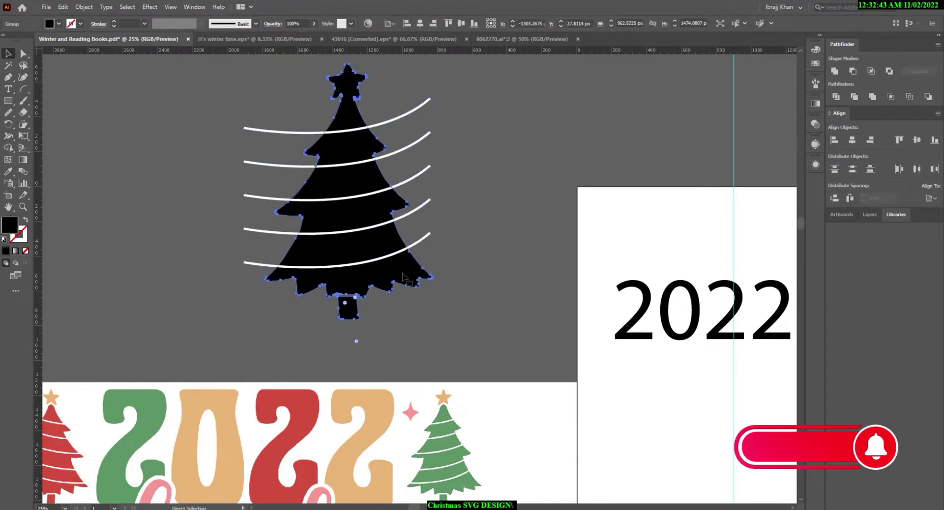
{"action": "key", "text": "v"}
{"action": "key", "text": "ctrl+a"}
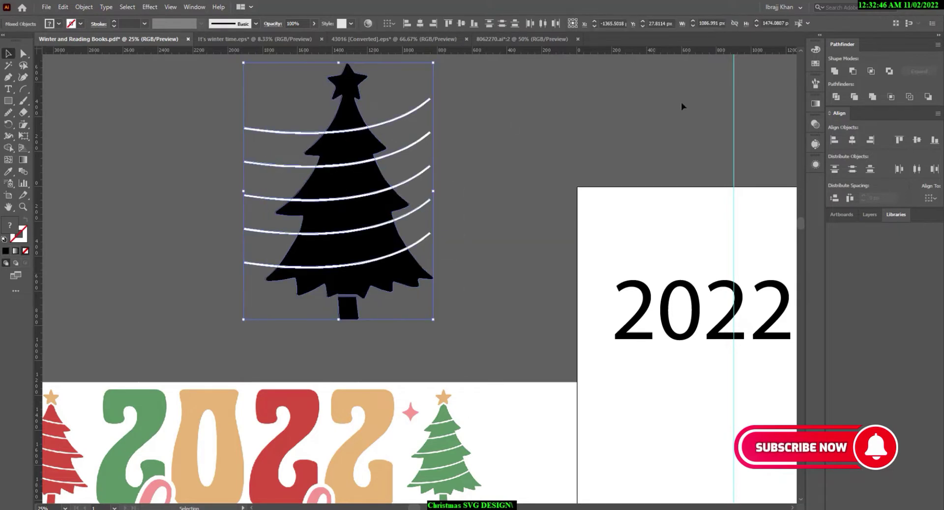
{"action": "left_click", "coordinate": [852, 73]}
{"action": "left_click", "coordinate": [462, 147]}
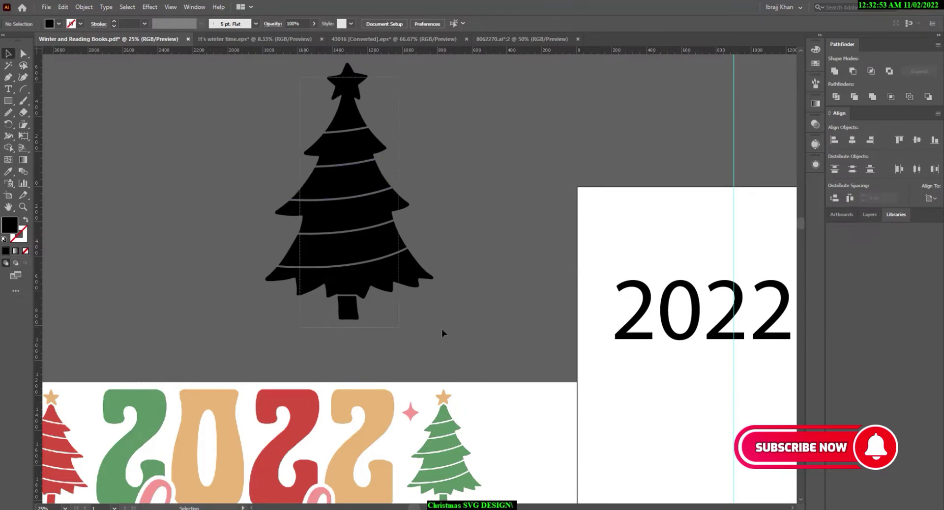
{"action": "left_click", "coordinate": [421, 271]}
Move the striped tree over beside the 2022 lettering.
{"action": "left_click", "coordinate": [393, 172]}
{"action": "scroll", "coordinate": [219, 101], "scroll_direction": "down", "scroll_amount": 1}
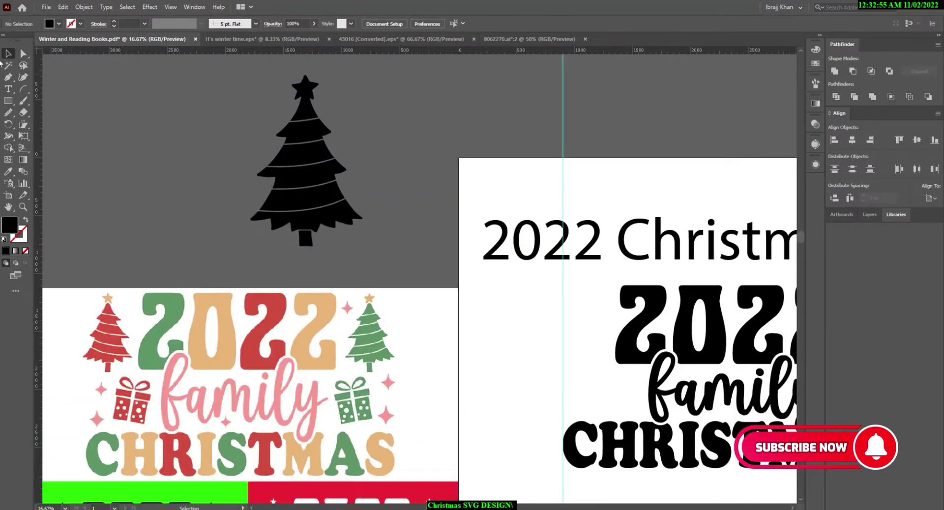
{"action": "left_click", "coordinate": [304, 231]}
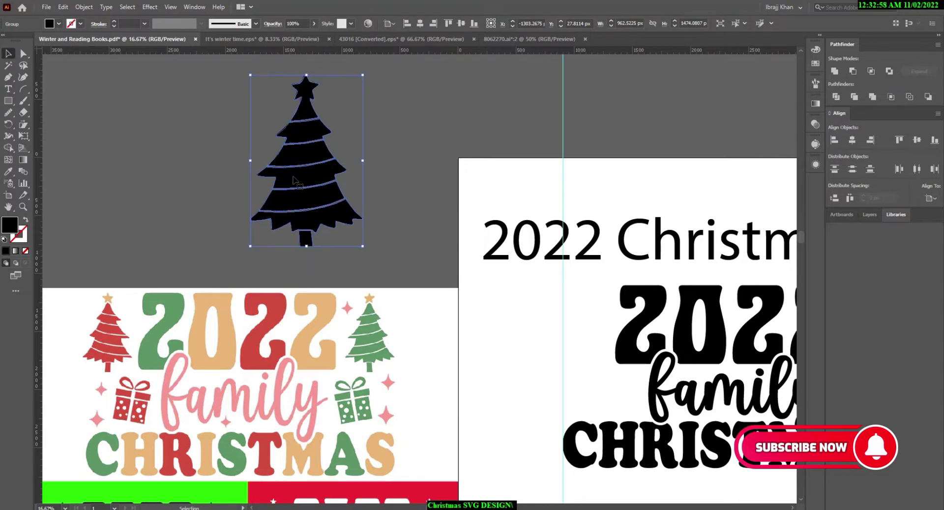
{"action": "scroll", "coordinate": [283, 167], "scroll_direction": "down", "scroll_amount": 2}
{"action": "left_click_drag", "start_coordinate": [284, 156], "coordinate": [596, 280]}
{"action": "scroll", "coordinate": [601, 245], "scroll_direction": "up", "scroll_amount": 3}
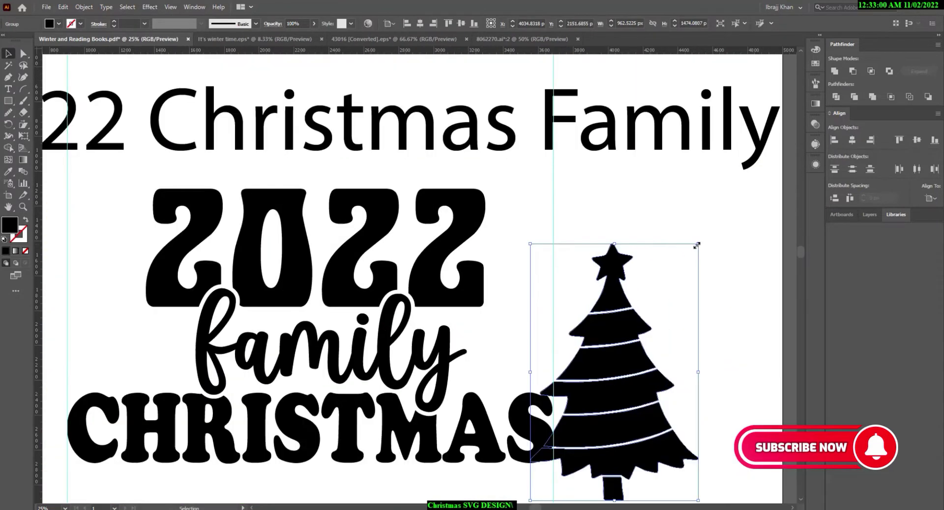
{"action": "mouse_move", "coordinate": [697, 246]}
{"action": "left_mouse_down"}
{"action": "mouse_move", "coordinate": [636, 338]}
{"action": "mouse_move", "coordinate": [530, 241]}
{"action": "mouse_move", "coordinate": [586, 172]}
{"action": "left_mouse_up"}
{"action": "scroll", "coordinate": [531, 241], "scroll_direction": "up", "scroll_amount": 1}
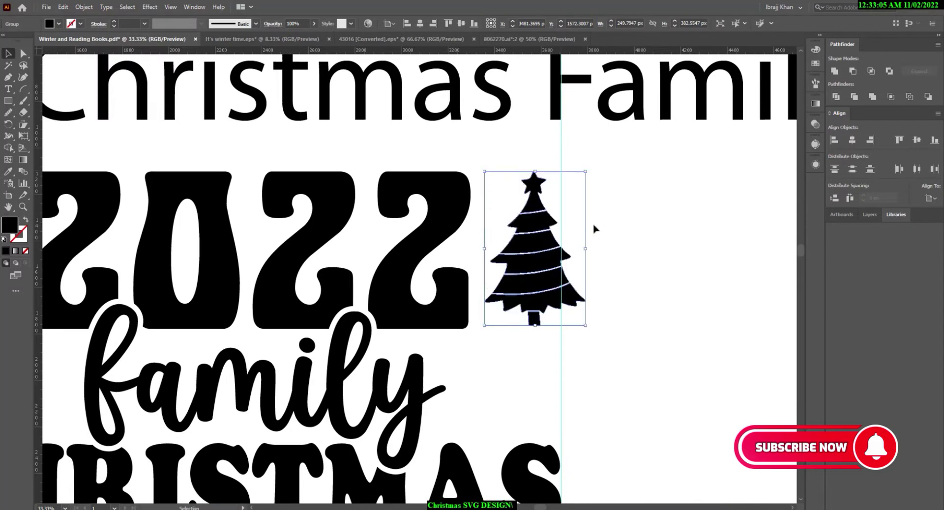
Scale the tree proportionally to roughly match the height of 2022.
{"action": "left_click_drag", "start_coordinate": [584, 326], "coordinate": [560, 327]}
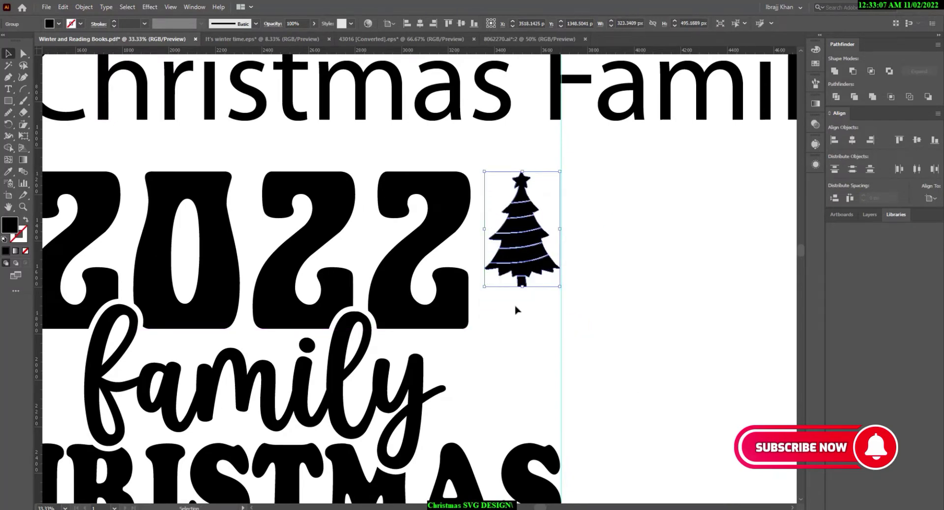
{"action": "left_click_drag", "start_coordinate": [484, 288], "coordinate": [457, 334]}
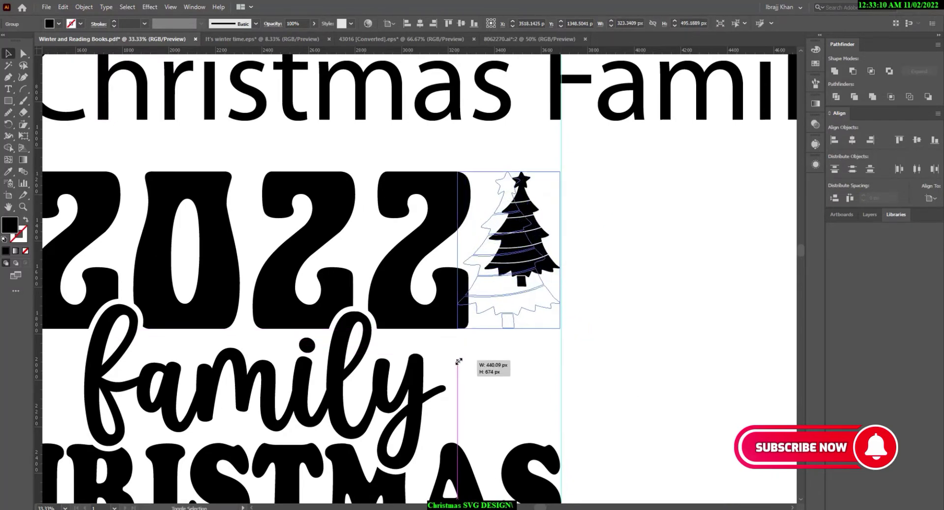
{"action": "left_click", "coordinate": [522, 353]}
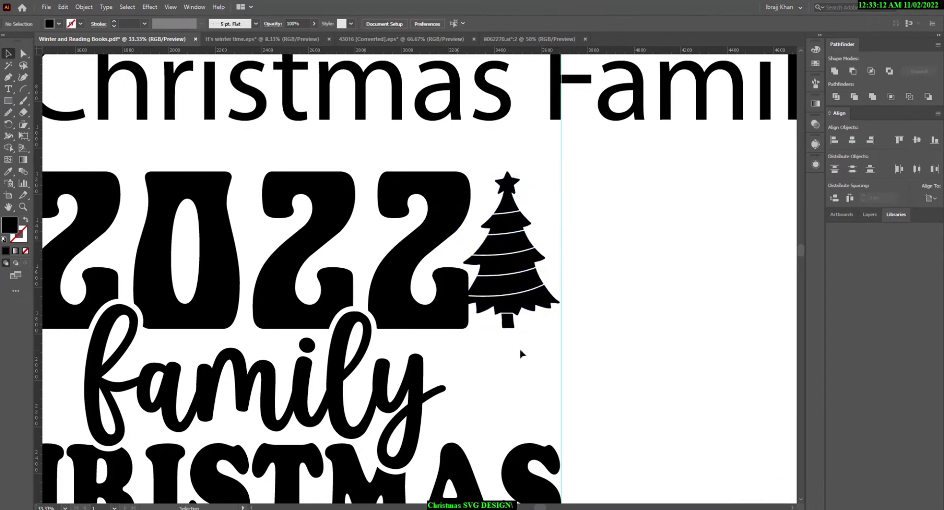
{"action": "left_click", "coordinate": [465, 253]}
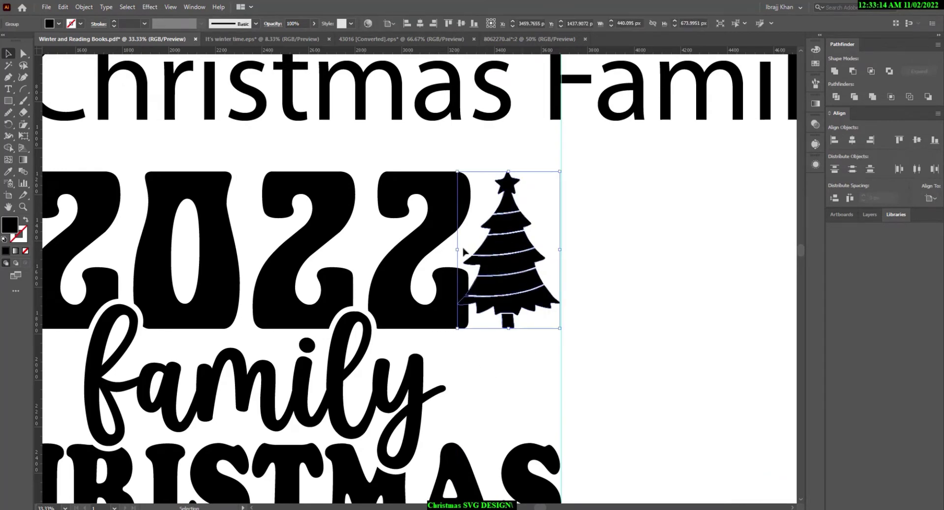
{"action": "left_click_drag", "start_coordinate": [457, 172], "coordinate": [501, 187]}
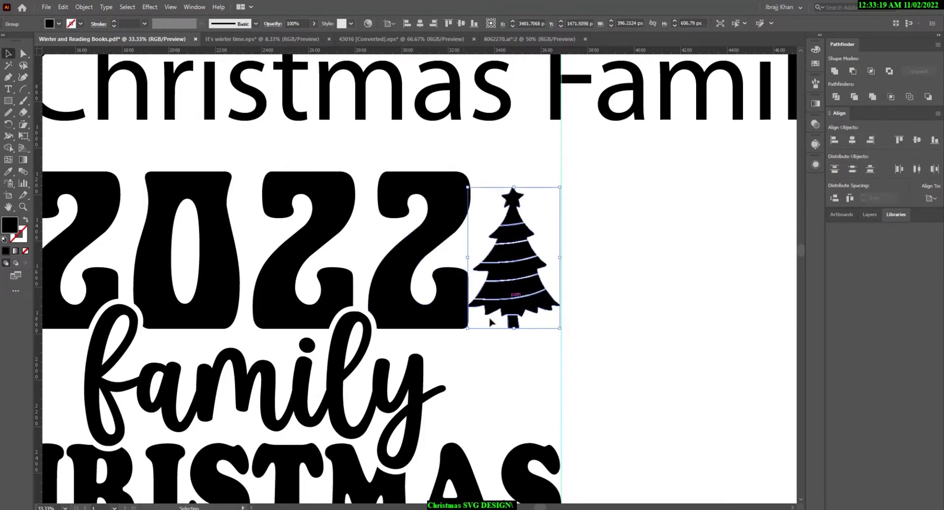
{"action": "left_click_drag", "start_coordinate": [469, 331], "coordinate": [485, 327]}
{"action": "left_click", "coordinate": [532, 333]}
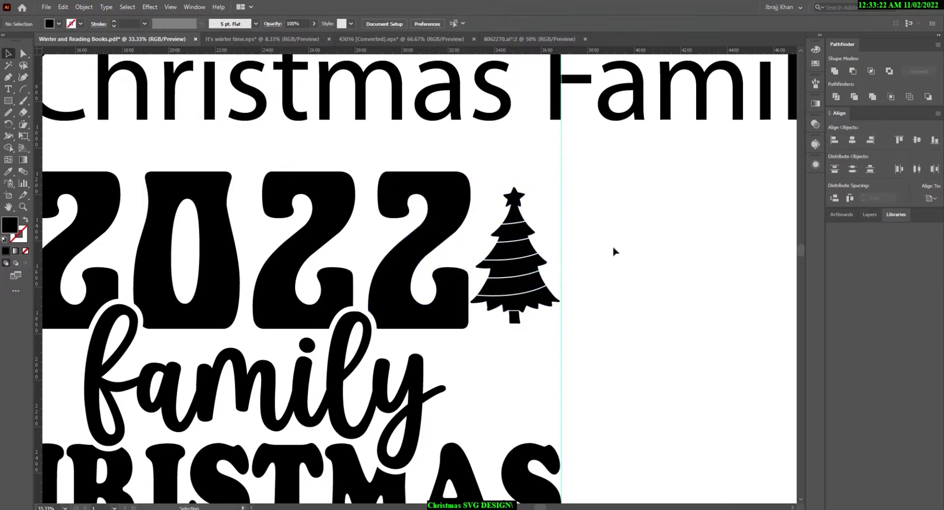
Zoom in and narrow the tree slightly so it fits beside 2022.
{"action": "key", "text": "ctrl+0"}
{"action": "left_click", "coordinate": [546, 231]}
{"action": "key", "text": "ctrl+plus"}
{"action": "key", "text": "ctrl+plus"}
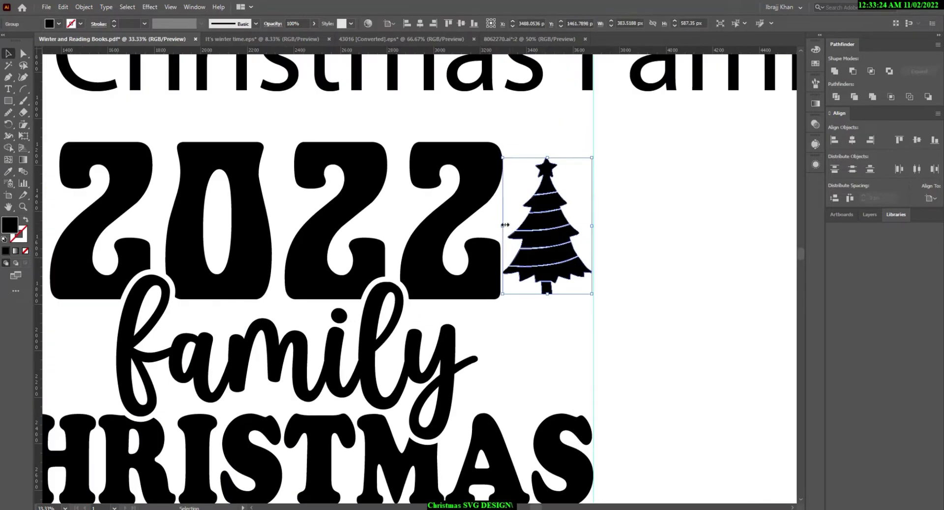
{"action": "left_click_drag", "start_coordinate": [506, 225], "coordinate": [508, 225]}
{"action": "left_click", "coordinate": [612, 228]}
{"action": "key", "text": "ctrl+0"}
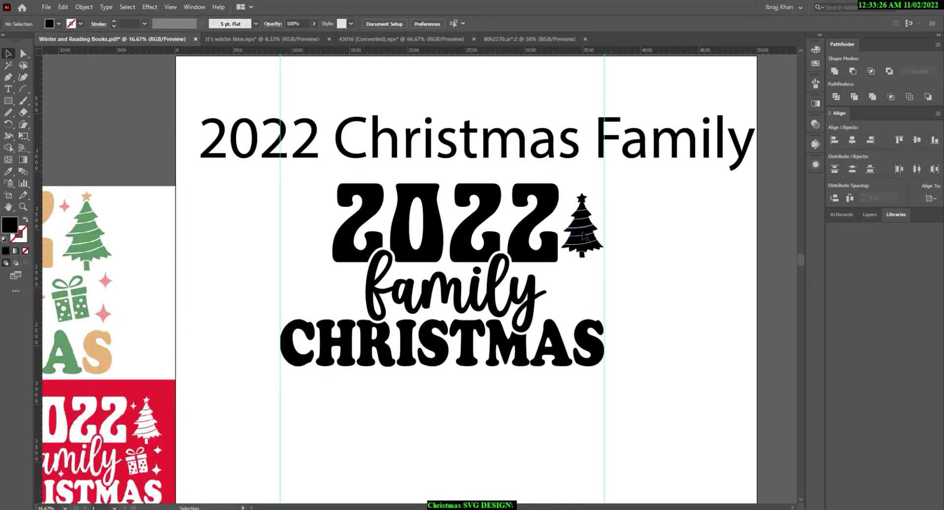
Try moving the tree onto 2022, then undo that move.
{"action": "left_click_drag", "start_coordinate": [583, 236], "coordinate": [320, 235]}
{"action": "left_click", "coordinate": [683, 239]}
{"action": "key", "text": "ctrl+z"}
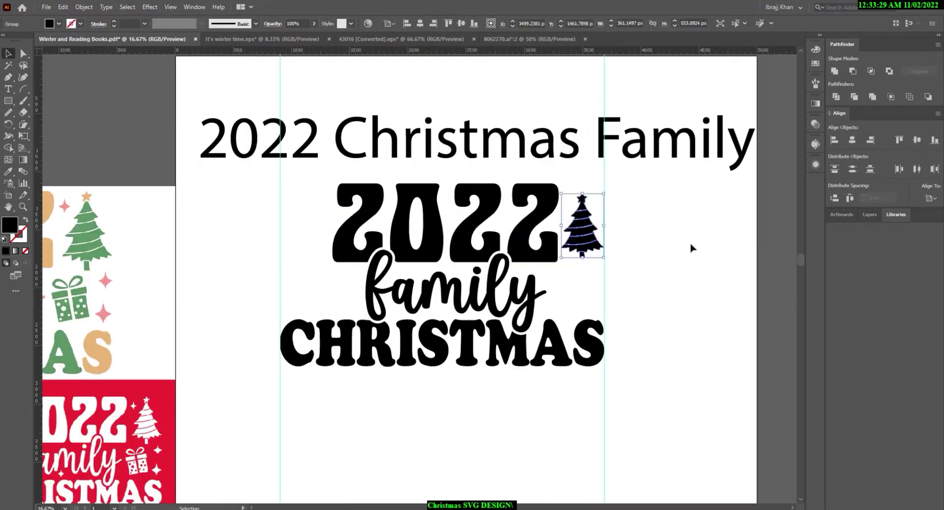
{"action": "left_click", "coordinate": [692, 249]}
{"action": "scroll", "coordinate": [476, 202], "scroll_direction": "up", "scroll_amount": 4}
{"action": "scroll", "coordinate": [442, 219], "scroll_direction": "up", "scroll_amount": 1}
Bring the cyan star onto the artboard and shrink it to about half size.
{"action": "scroll", "coordinate": [404, 201], "scroll_direction": "up", "scroll_amount": 2}
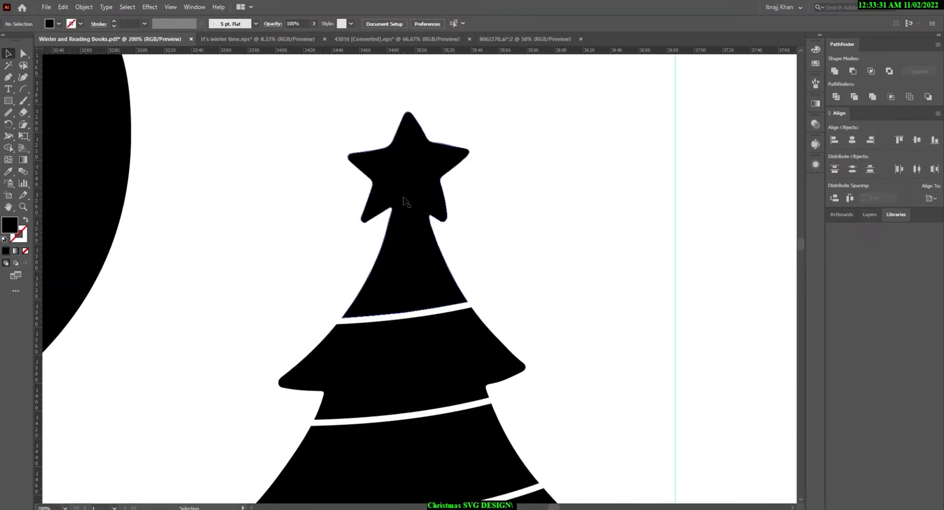
{"action": "scroll", "coordinate": [428, 207], "scroll_direction": "down", "scroll_amount": 4}
{"action": "scroll", "coordinate": [468, 183], "scroll_direction": "down", "scroll_amount": 2}
{"action": "scroll", "coordinate": [596, 226], "scroll_direction": "down", "scroll_amount": 1}
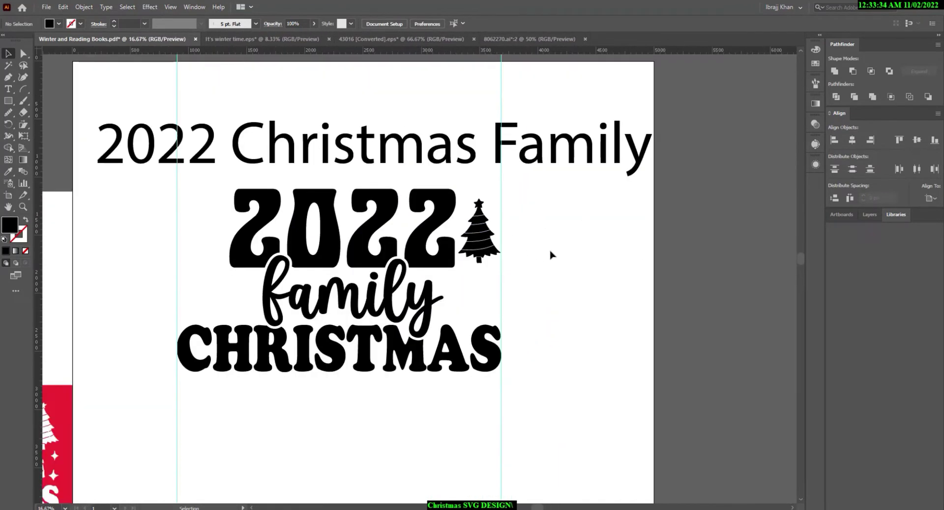
{"action": "left_click_drag", "start_coordinate": [678, 241], "coordinate": [428, 172]}
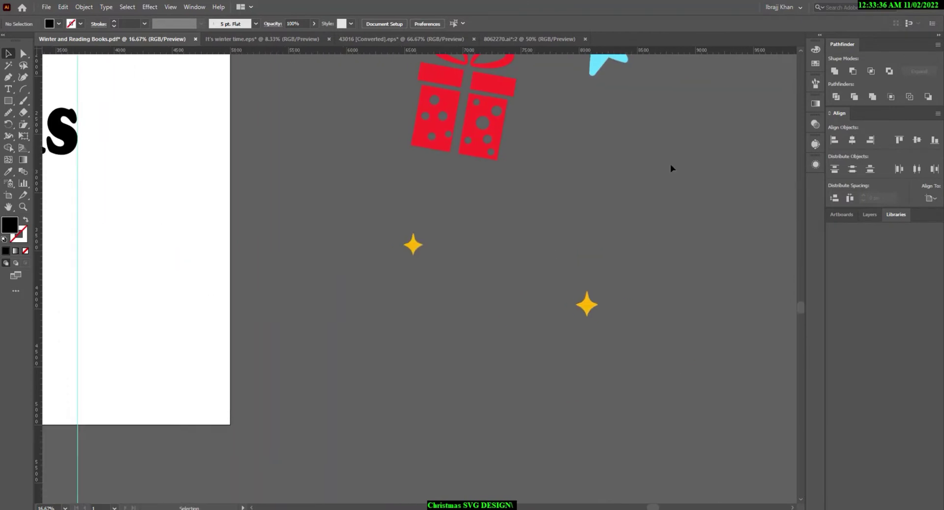
{"action": "mouse_move", "coordinate": [716, 236]}
{"action": "left_mouse_down"}
{"action": "mouse_move", "coordinate": [171, 198]}
{"action": "mouse_move", "coordinate": [391, 244]}
{"action": "left_mouse_up"}
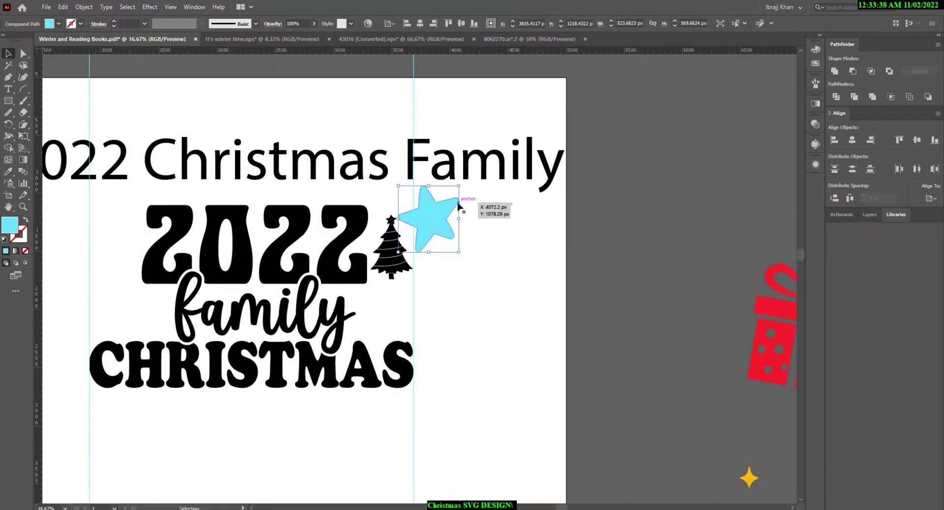
{"action": "mouse_move", "coordinate": [458, 187]}
{"action": "left_mouse_down"}
{"action": "mouse_move", "coordinate": [431, 223]}
{"action": "mouse_move", "coordinate": [401, 217]}
{"action": "left_mouse_up"}
Rotate the cyan star, move it toward the treetop, and bring it to front.
{"action": "scroll", "coordinate": [400, 204], "scroll_direction": "up", "scroll_amount": 3}
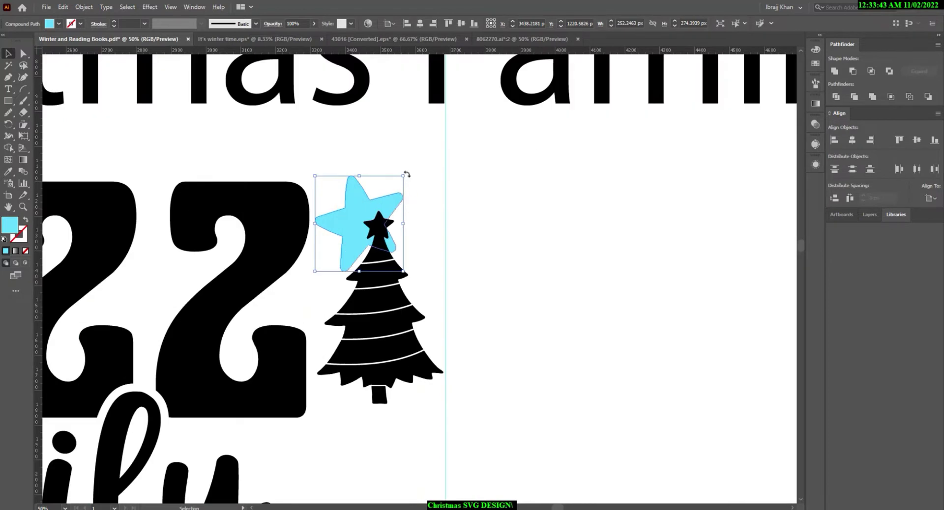
{"action": "left_click_drag", "start_coordinate": [406, 174], "coordinate": [428, 202]}
{"action": "mouse_move", "coordinate": [365, 219]}
{"action": "left_mouse_down"}
{"action": "mouse_move", "coordinate": [407, 183]}
{"action": "mouse_move", "coordinate": [392, 198]}
{"action": "left_mouse_up"}
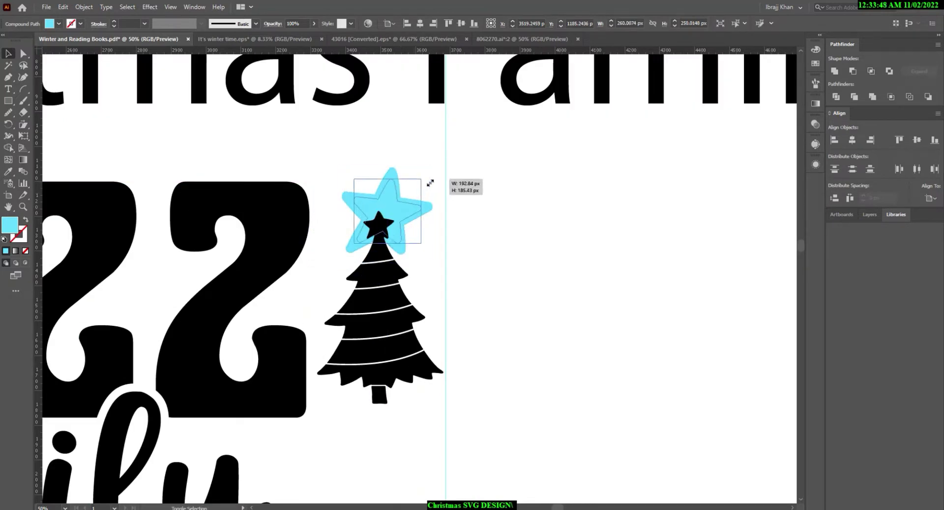
{"action": "right_click", "coordinate": [386, 193]}
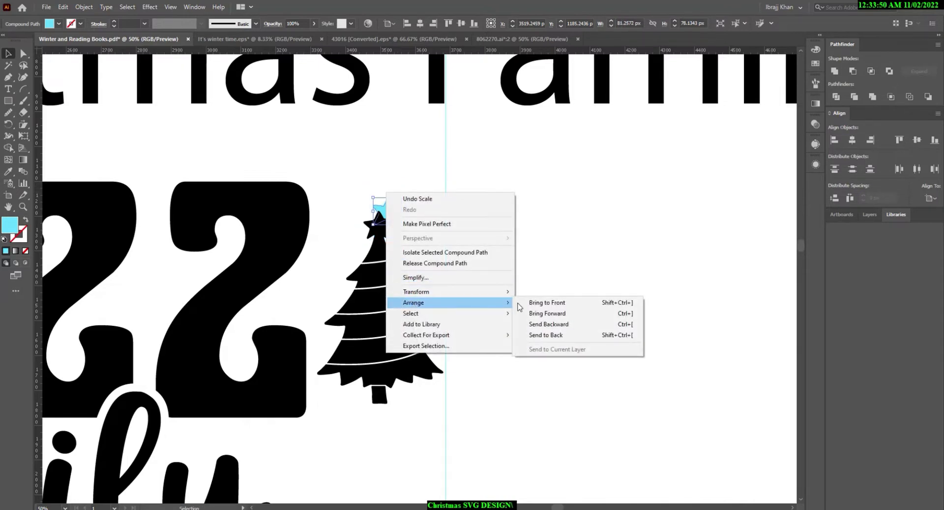
{"action": "left_click", "coordinate": [536, 301]}
{"action": "scroll", "coordinate": [423, 231], "scroll_direction": "up", "scroll_amount": 3}
Position the star on the tree's tip and rotate it back upright.
{"action": "left_click_drag", "start_coordinate": [328, 185], "coordinate": [307, 222]}
{"action": "left_click_drag", "start_coordinate": [327, 173], "coordinate": [337, 162]}
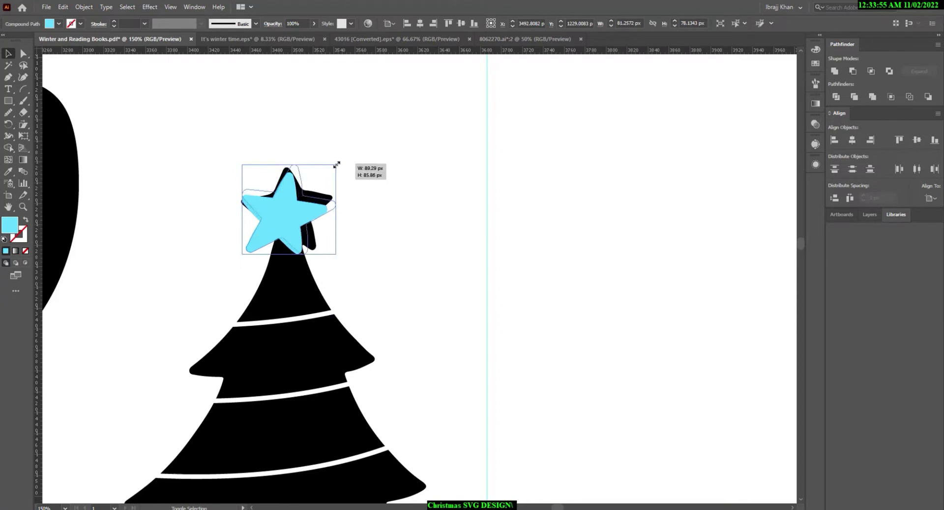
{"action": "left_click_drag", "start_coordinate": [326, 210], "coordinate": [302, 215]}
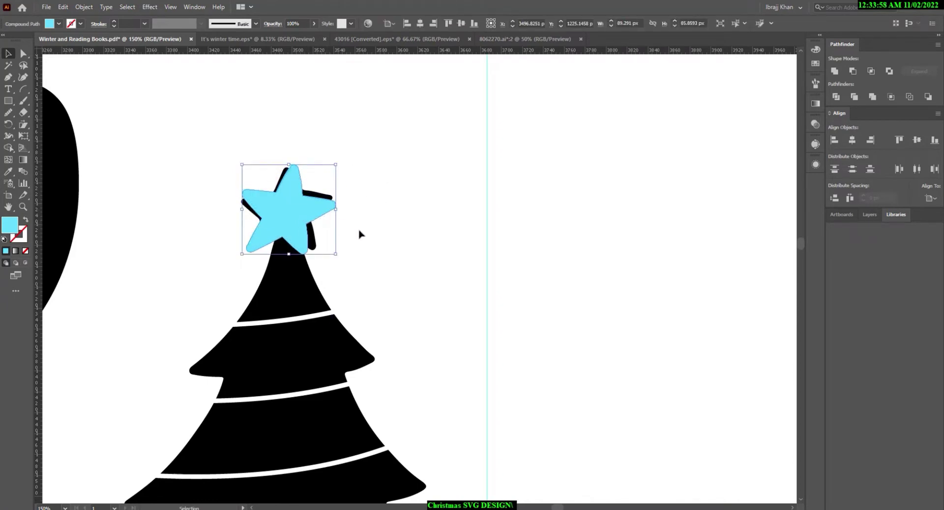
{"action": "left_click_drag", "start_coordinate": [339, 256], "coordinate": [369, 264]}
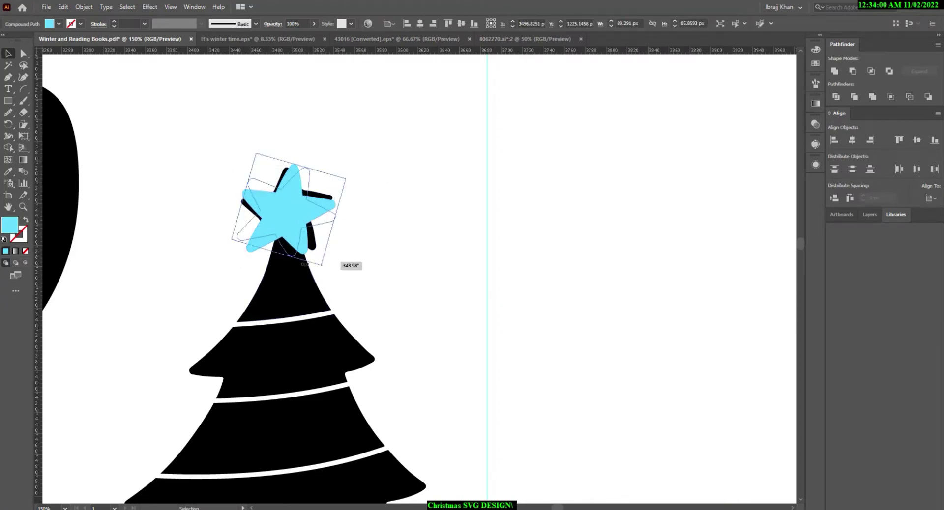
{"action": "left_click", "coordinate": [369, 264]}
{"action": "key", "text": "ctrl+z"}
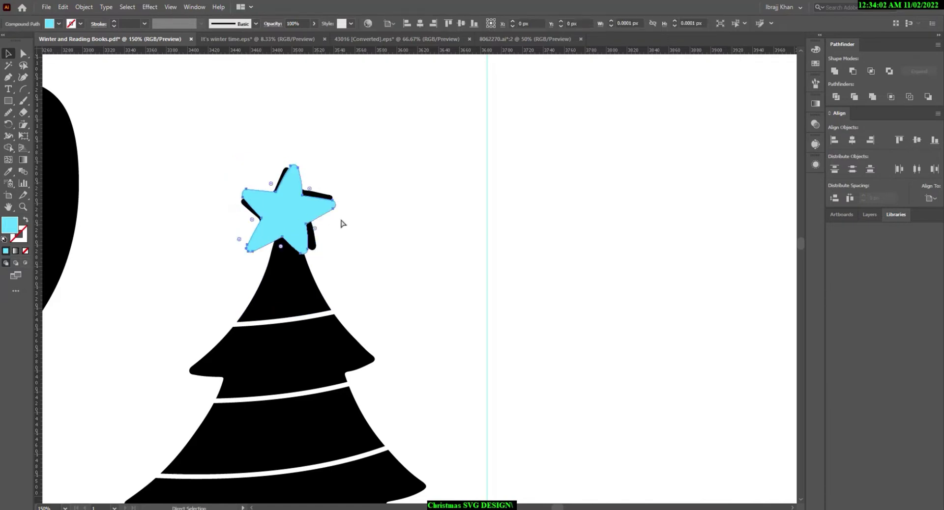
{"action": "key", "text": "ctrl+z"}
{"action": "mouse_move", "coordinate": [342, 209]}
{"action": "left_mouse_down"}
{"action": "mouse_move", "coordinate": [355, 228]}
{"action": "mouse_move", "coordinate": [343, 244]}
{"action": "mouse_move", "coordinate": [355, 254]}
{"action": "left_mouse_up"}
{"action": "left_click", "coordinate": [355, 254]}
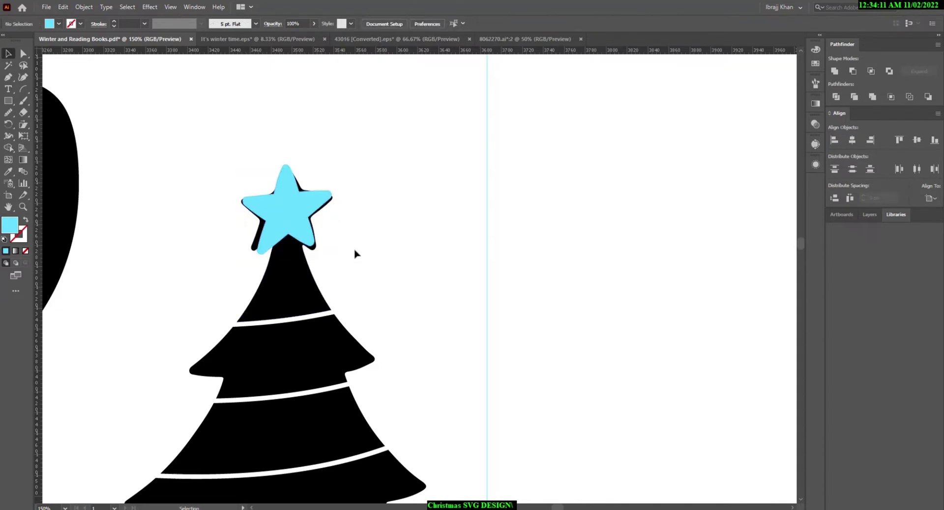
Check the star's placement on the tree and select the cyan star alone.
{"action": "left_click", "coordinate": [287, 231]}
{"action": "scroll", "coordinate": [298, 229], "scroll_direction": "up", "scroll_amount": 2}
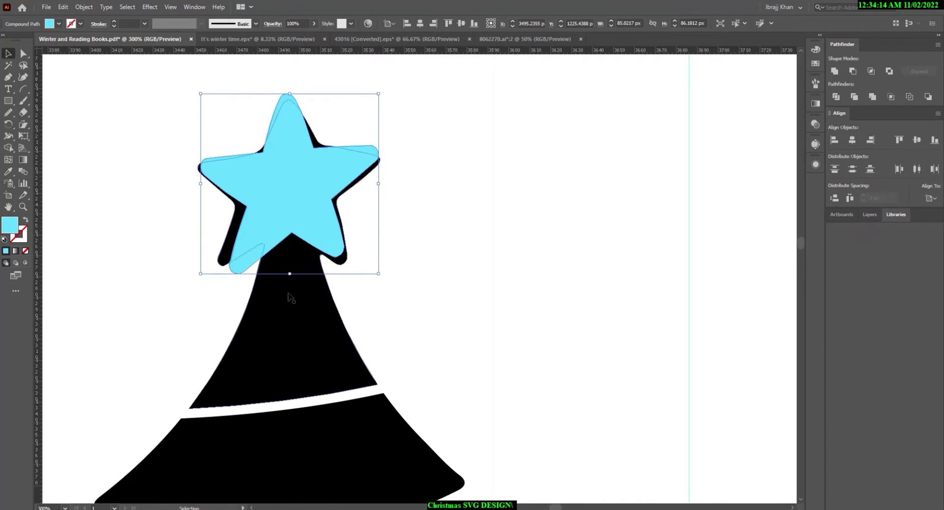
{"action": "left_click", "coordinate": [289, 241]}
{"action": "scroll", "coordinate": [290, 243], "scroll_direction": "down", "scroll_amount": 3}
{"action": "key", "text": "a"}
{"action": "key", "text": "v"}
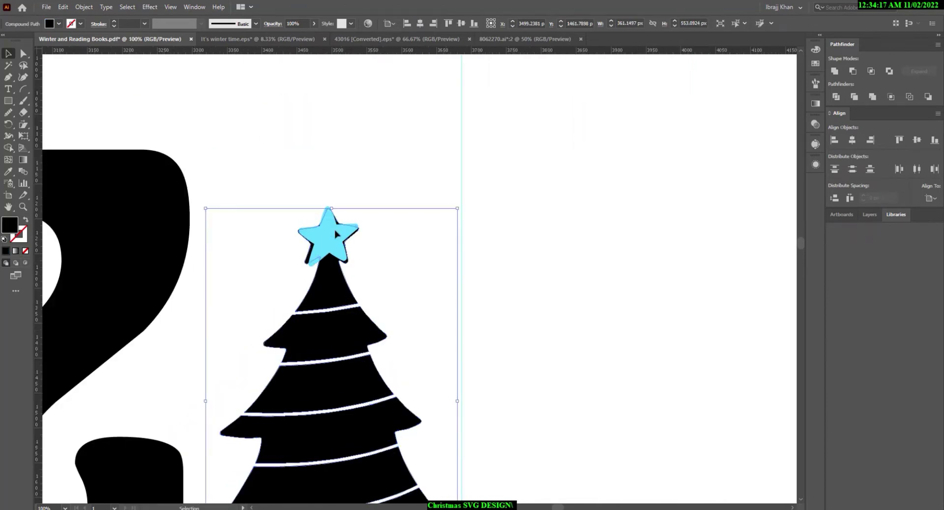
{"action": "left_click", "coordinate": [326, 236]}
Offset the star's path by 3 px and unite it into a single shape.
{"action": "left_click", "coordinate": [84, 7]}
{"action": "mouse_move", "coordinate": [96, 241]}
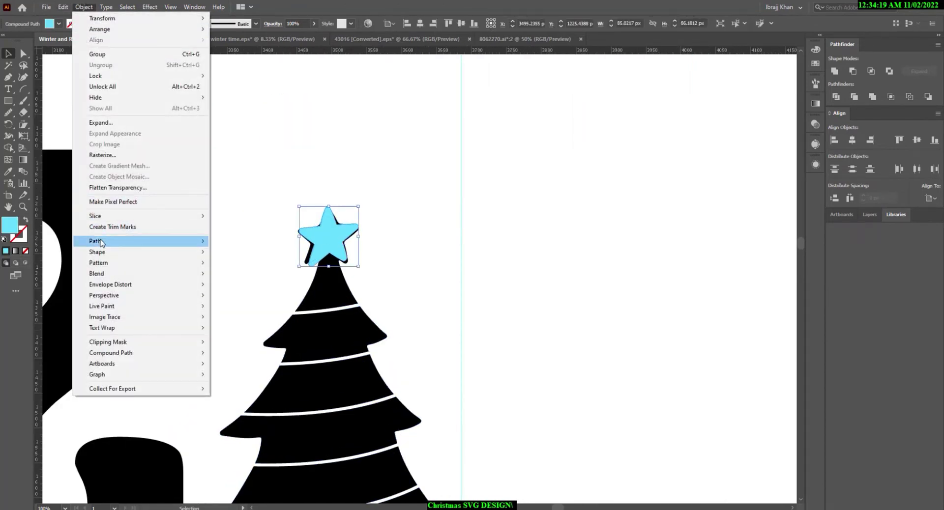
{"action": "left_click", "coordinate": [238, 278]}
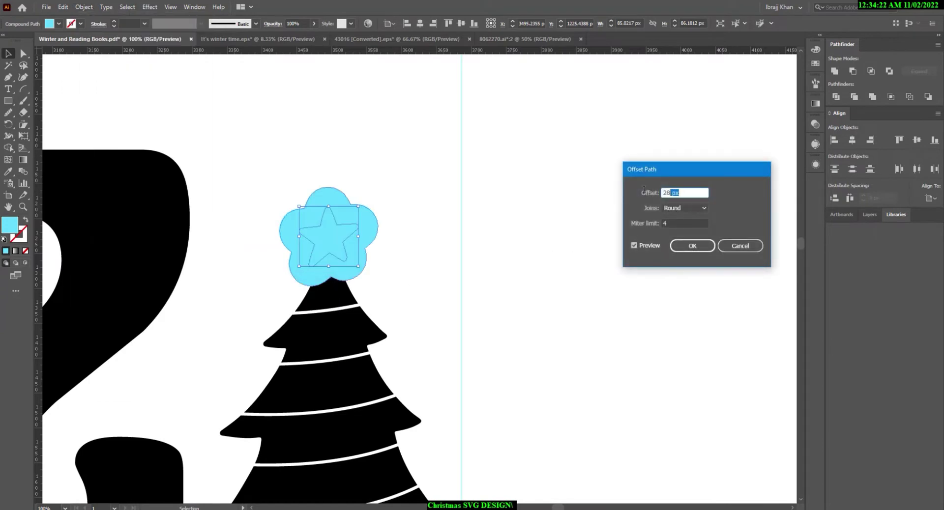
{"action": "type", "text": "1"}
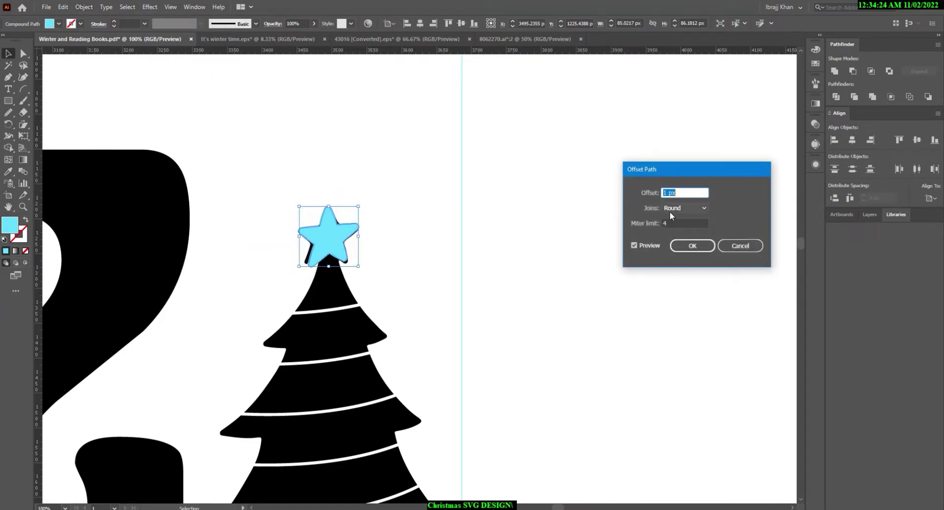
{"action": "key", "text": "Up"}
{"action": "key", "text": "Up"}
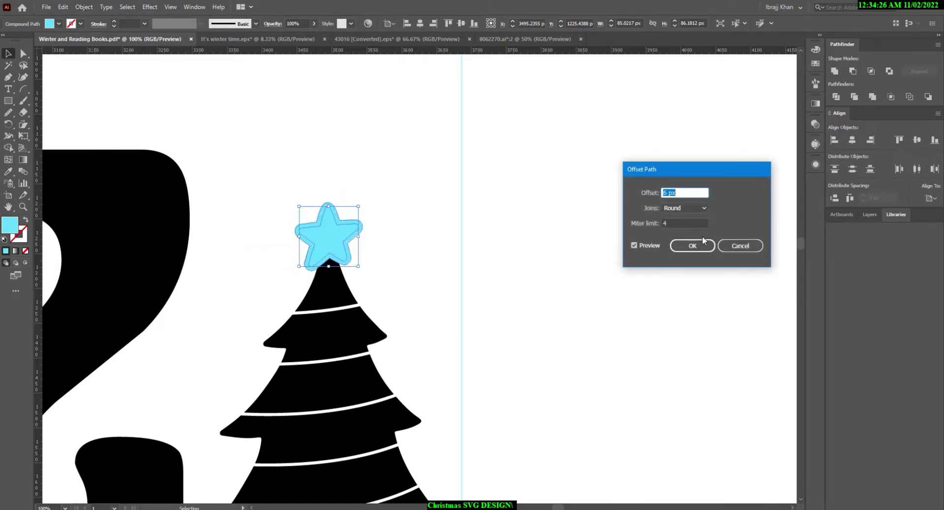
{"action": "left_click", "coordinate": [701, 244]}
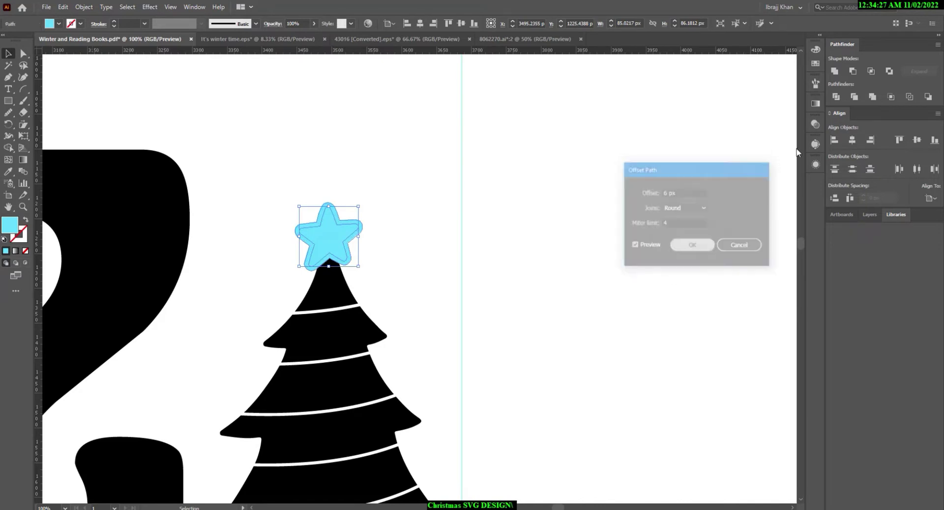
{"action": "left_click", "coordinate": [835, 72]}
Set the star's corner rounding to 0 with Direct Selection to sharpen its points.
{"action": "scroll", "coordinate": [337, 270], "scroll_direction": "up", "scroll_amount": 2}
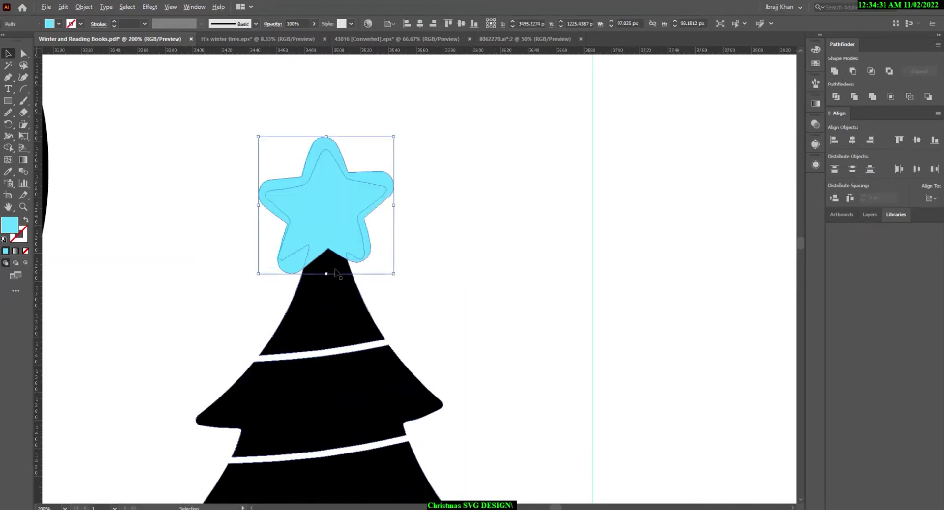
{"action": "left_click", "coordinate": [340, 310], "text": "shift"}
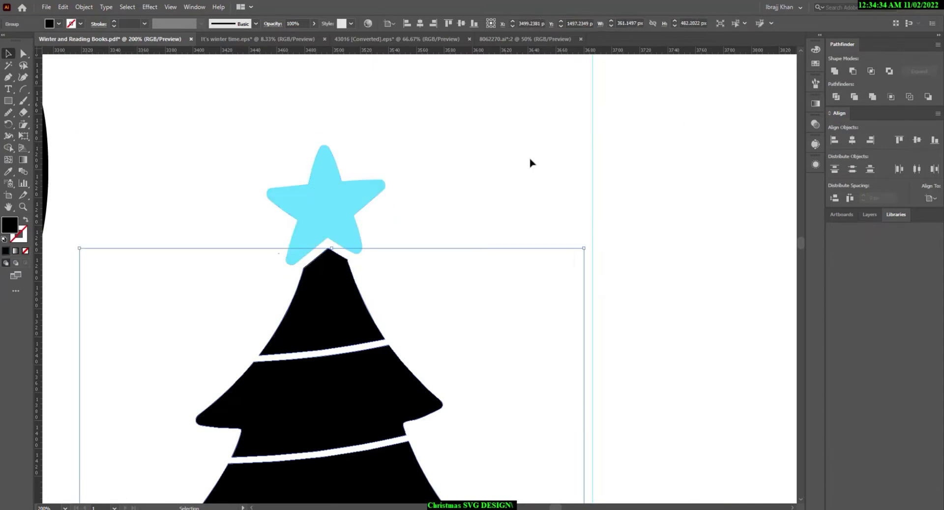
{"action": "left_click", "coordinate": [468, 135]}
{"action": "scroll", "coordinate": [468, 132], "scroll_direction": "down", "scroll_amount": 3}
{"action": "left_click", "coordinate": [441, 154]}
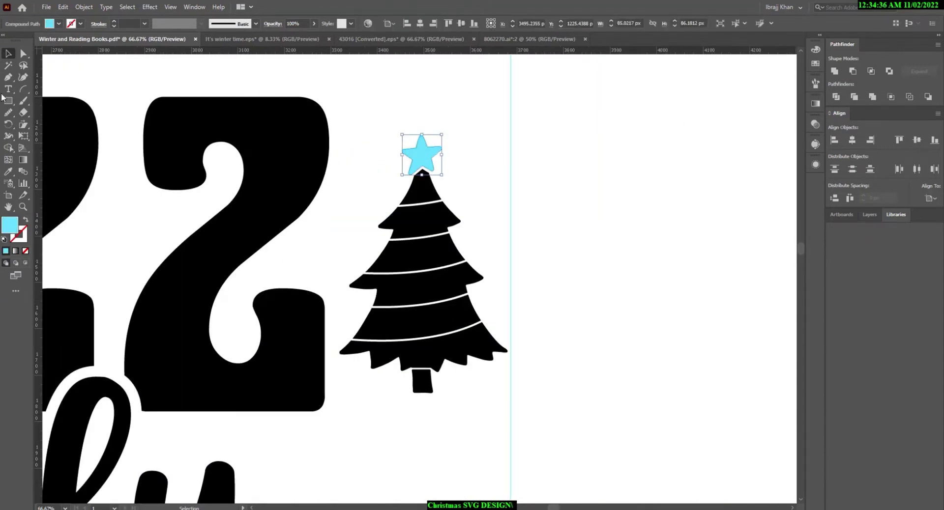
{"action": "left_click", "coordinate": [23, 55]}
{"action": "scroll", "coordinate": [379, 151], "scroll_direction": "up", "scroll_amount": 2}
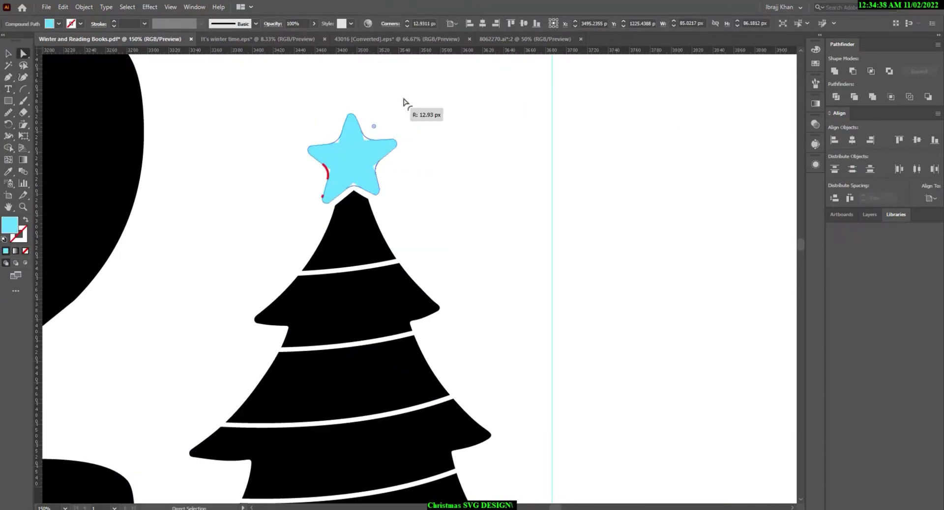
{"action": "left_click_drag", "start_coordinate": [374, 126], "coordinate": [397, 129]}
{"action": "scroll", "coordinate": [344, 118], "scroll_direction": "up", "scroll_amount": 2}
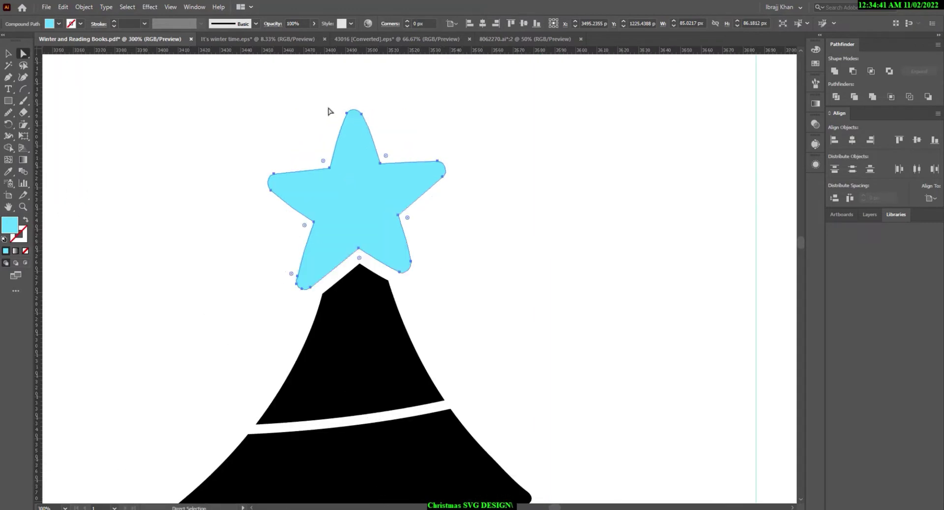
{"action": "left_click_drag", "start_coordinate": [338, 99], "coordinate": [402, 128]}
Shrink the star slightly, then resize the tree and star together.
{"action": "left_click", "coordinate": [7, 54]}
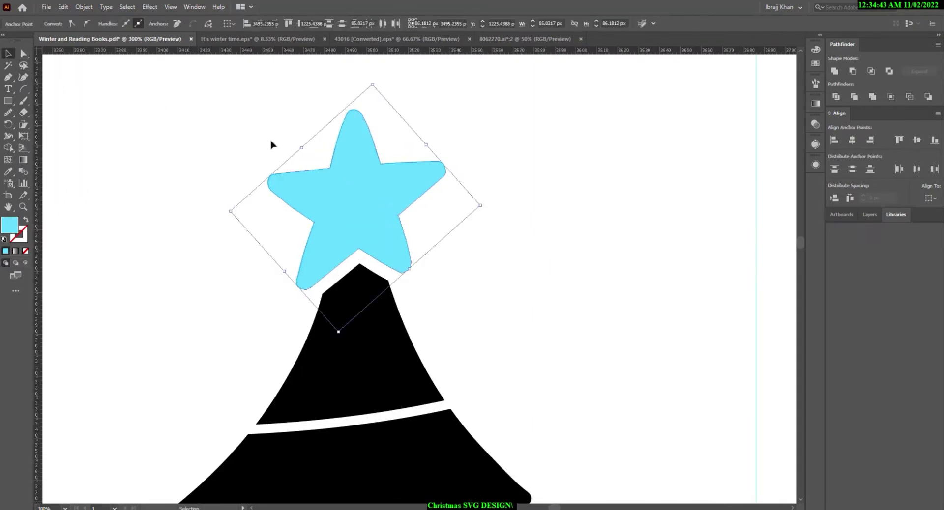
{"action": "left_click", "coordinate": [371, 177]}
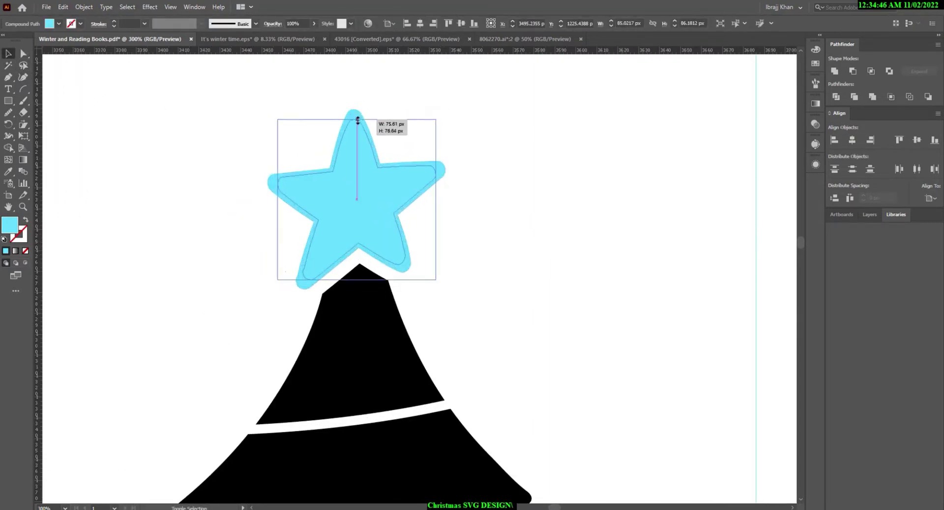
{"action": "left_click_drag", "start_coordinate": [356, 111], "coordinate": [356, 128]}
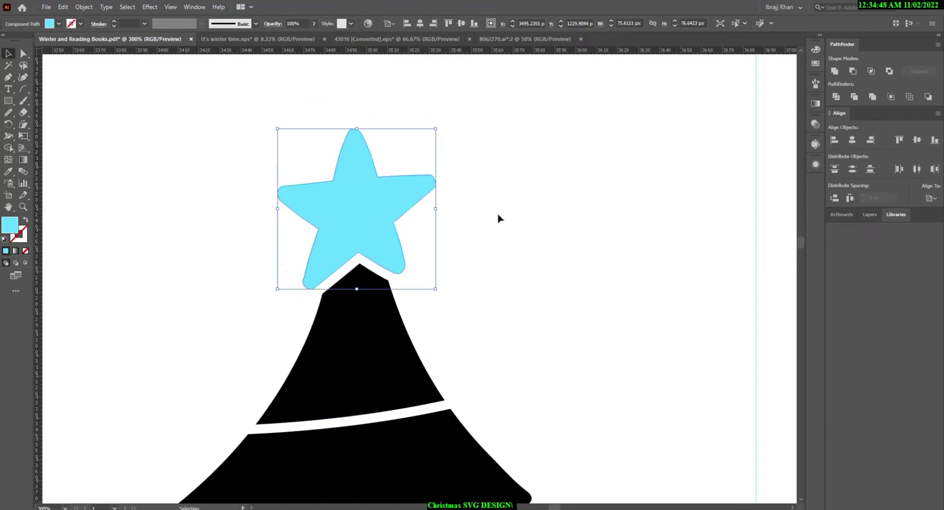
{"action": "scroll", "coordinate": [444, 147], "scroll_direction": "down", "scroll_amount": 4}
{"action": "scroll", "coordinate": [445, 147], "scroll_direction": "down", "scroll_amount": 1}
{"action": "left_click_drag", "start_coordinate": [444, 147], "coordinate": [466, 261]}
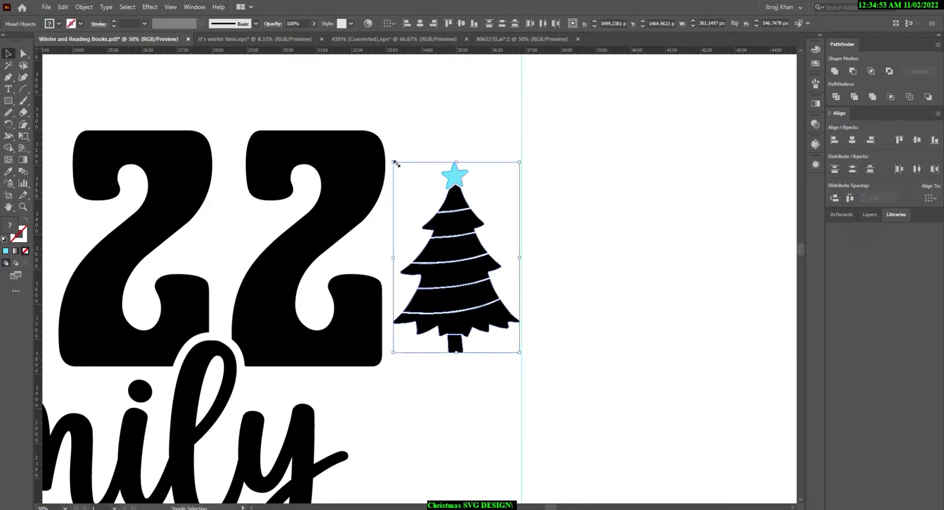
{"action": "left_click_drag", "start_coordinate": [396, 163], "coordinate": [387, 147]}
Color the star-topped tree with the green sampled from the reference design.
{"action": "left_click", "coordinate": [466, 130]}
{"action": "scroll", "coordinate": [459, 151], "scroll_direction": "down", "scroll_amount": 2}
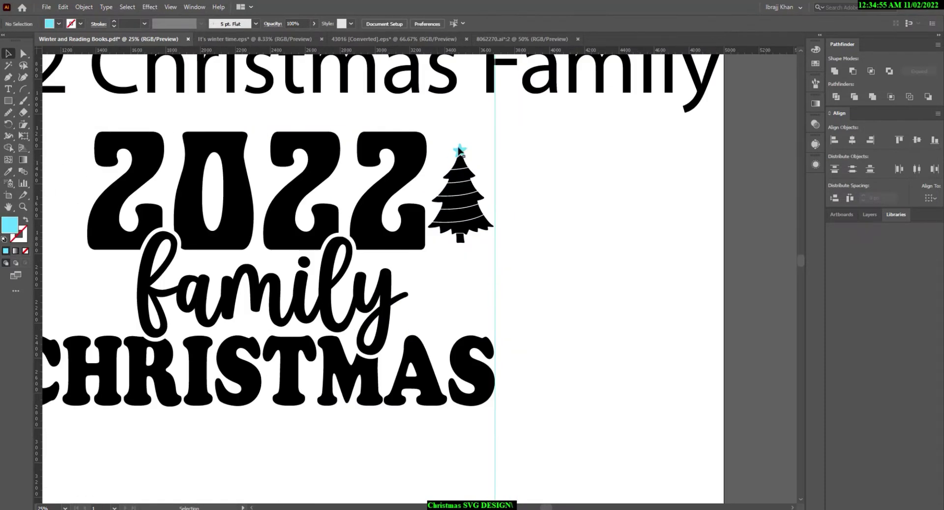
{"action": "left_click", "coordinate": [460, 206]}
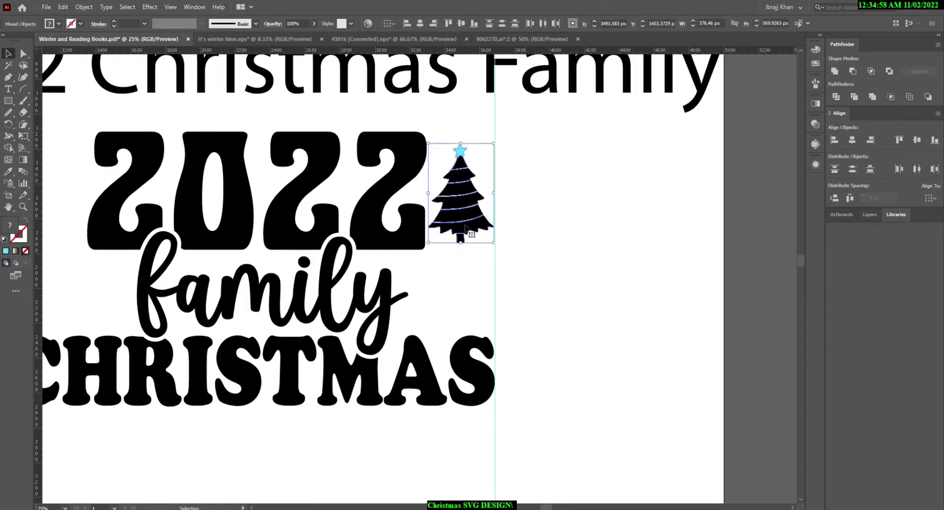
{"action": "scroll", "coordinate": [466, 227], "scroll_direction": "down", "scroll_amount": 1}
{"action": "scroll", "coordinate": [342, 194], "scroll_direction": "down", "scroll_amount": 2}
{"action": "key", "text": "i"}
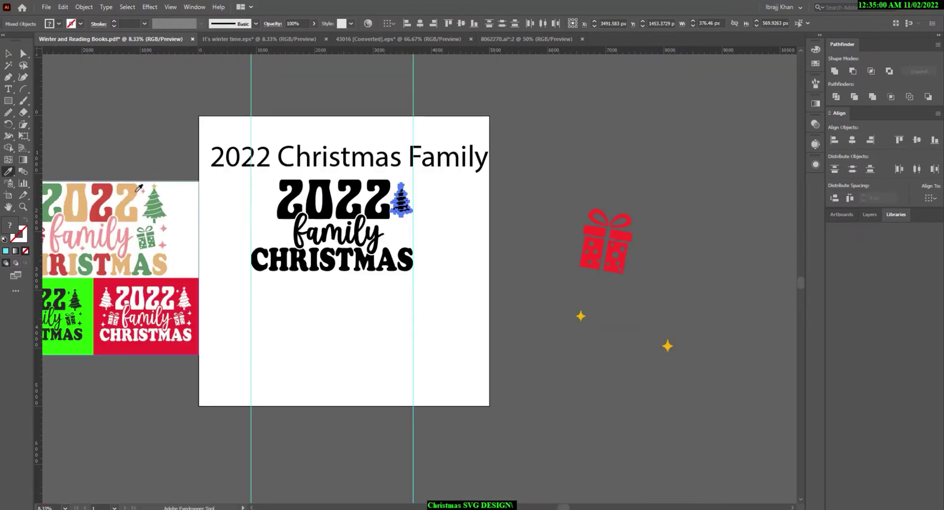
{"action": "left_click", "coordinate": [153, 198]}
{"action": "key", "text": "v"}
{"action": "scroll", "coordinate": [410, 200], "scroll_direction": "up", "scroll_amount": 1}
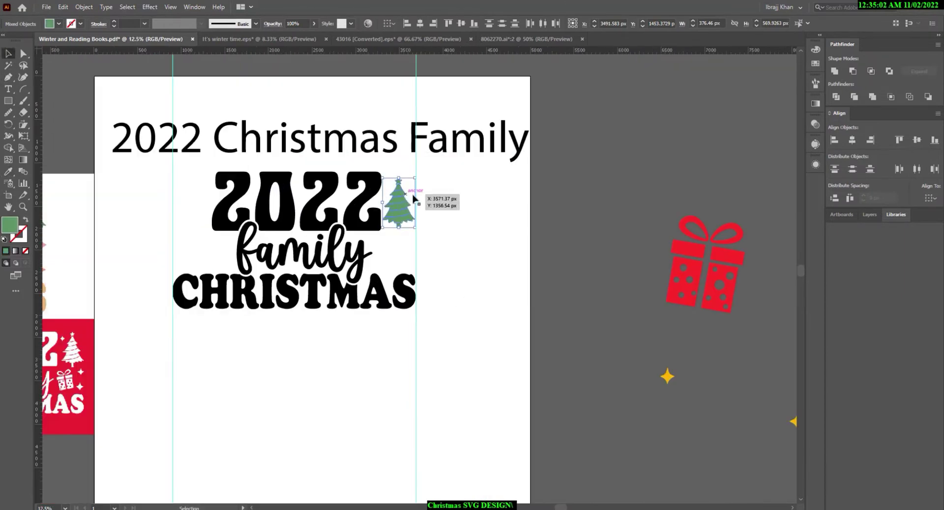
Copy the tree straight across to the left of 2022, then select the whole design.
{"action": "left_click", "coordinate": [427, 192]}
{"action": "left_click", "coordinate": [408, 227]}
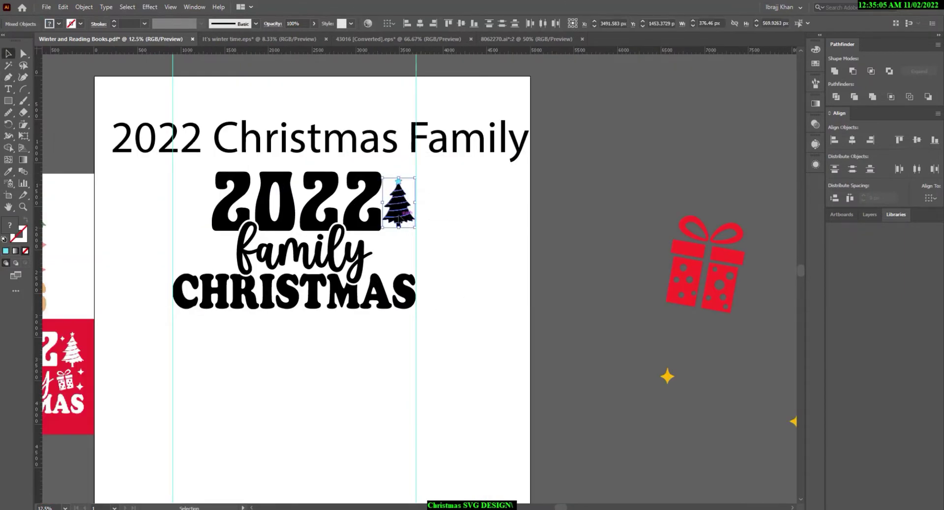
{"action": "left_click_drag", "start_coordinate": [406, 215], "coordinate": [196, 215]}
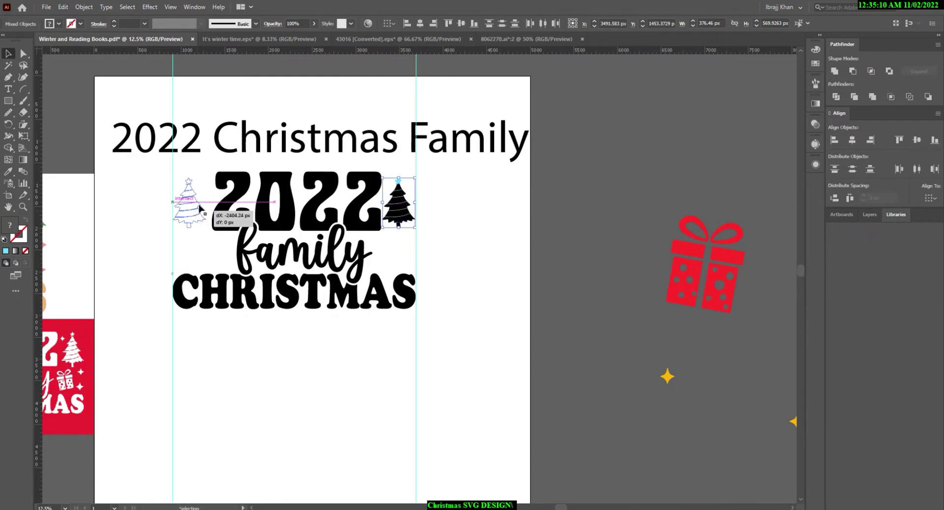
{"action": "left_click_drag", "start_coordinate": [200, 209], "coordinate": [200, 209]}
{"action": "scroll", "coordinate": [208, 179], "scroll_direction": "up", "scroll_amount": 2}
{"action": "left_click", "coordinate": [219, 156]}
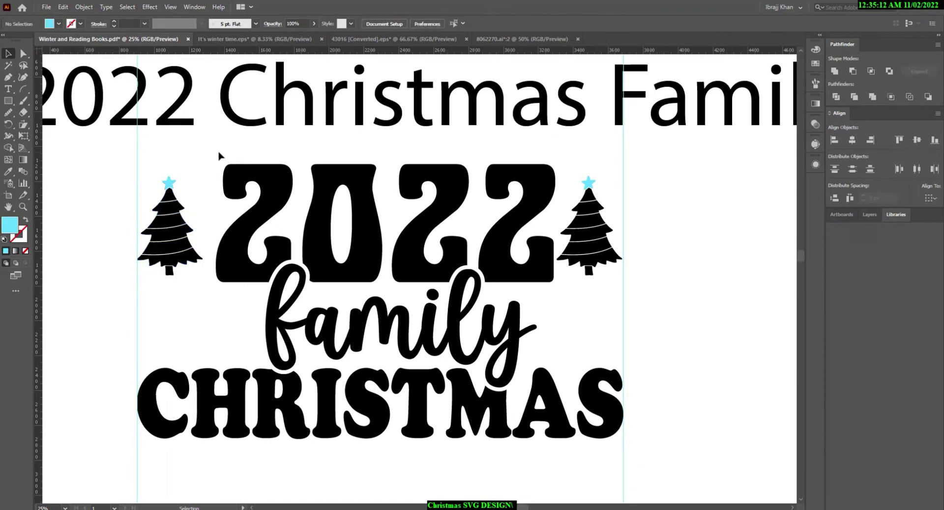
{"action": "mouse_move", "coordinate": [219, 154]}
{"action": "left_mouse_down"}
{"action": "mouse_move", "coordinate": [527, 368]}
{"action": "mouse_move", "coordinate": [534, 348]}
{"action": "mouse_move", "coordinate": [465, 303]}
{"action": "left_mouse_up"}
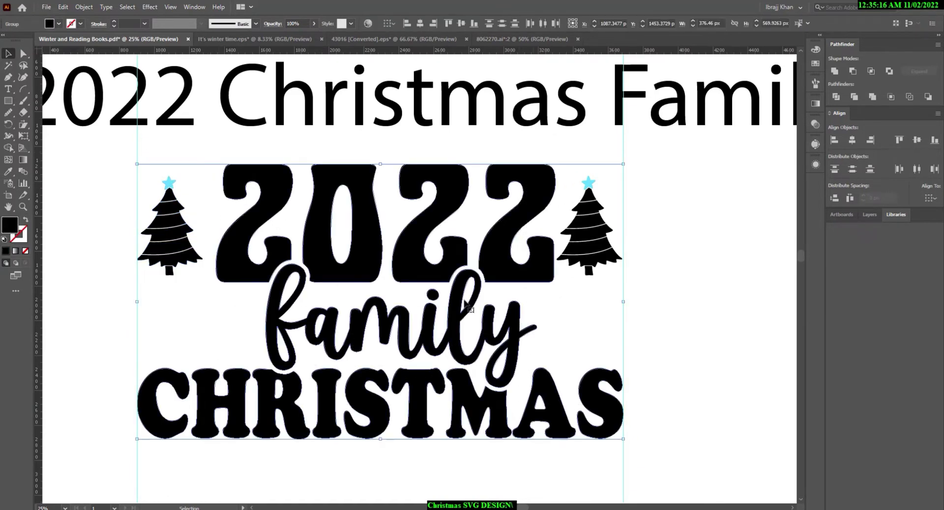
Select the left tree and zoom out to view the whole design.
{"action": "left_click", "coordinate": [236, 152]}
{"action": "left_click_drag", "start_coordinate": [165, 168], "coordinate": [191, 212]}
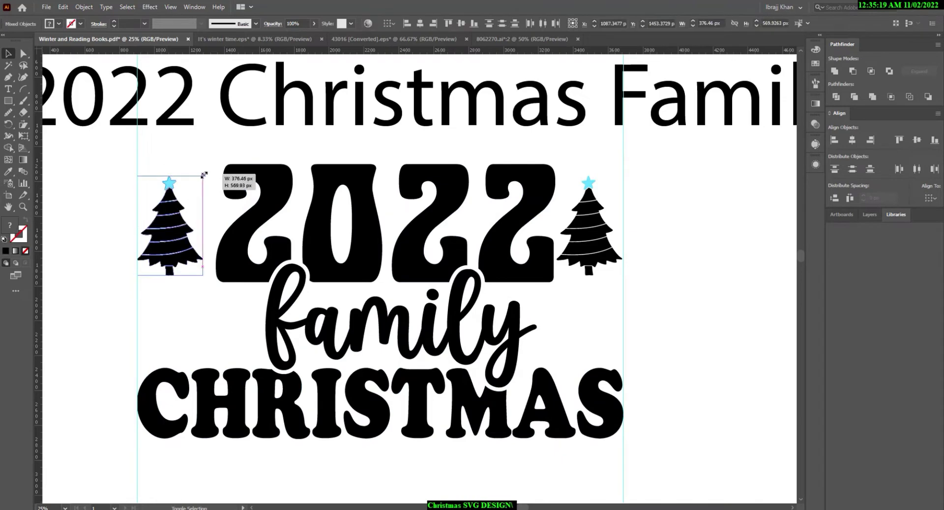
{"action": "left_click_drag", "start_coordinate": [204, 174], "coordinate": [203, 176]}
{"action": "key", "text": "ctrl+shift+a"}
{"action": "key", "text": "ctrl+minus"}
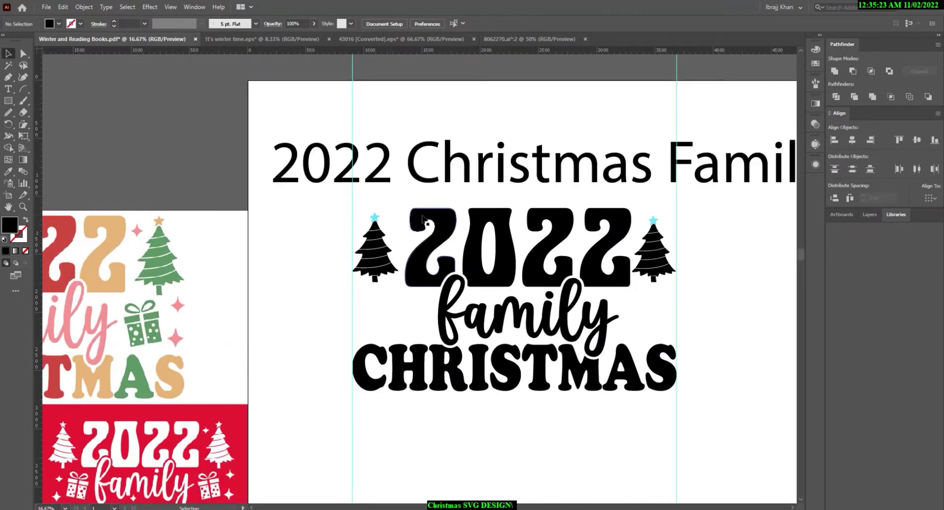
Ungroup the stacked lettering group.
{"action": "left_click", "coordinate": [418, 220]}
{"action": "scroll", "coordinate": [401, 218], "scroll_direction": "up", "scroll_amount": 2}
{"action": "right_click", "coordinate": [417, 195]}
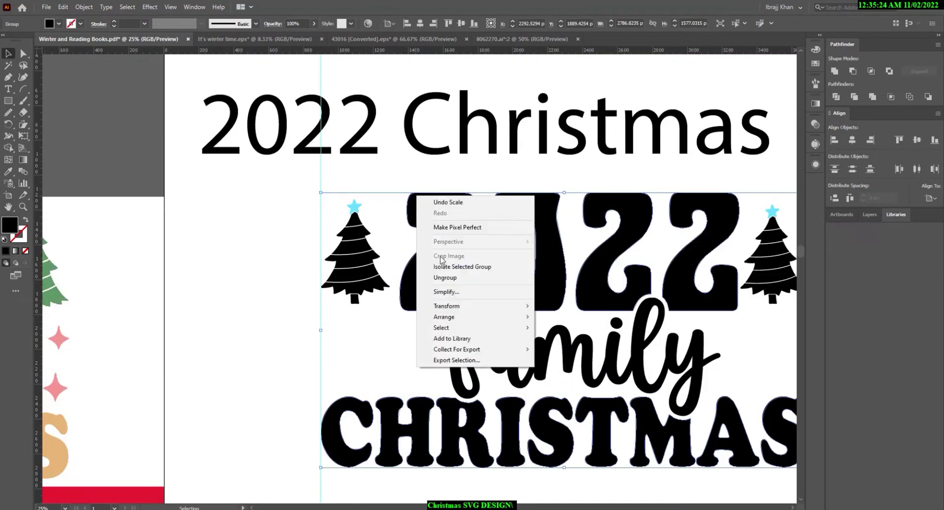
{"action": "left_click", "coordinate": [445, 277]}
{"action": "left_click", "coordinate": [406, 185]}
Widen the first 2 of 2022 slightly to the left.
{"action": "left_click", "coordinate": [412, 244]}
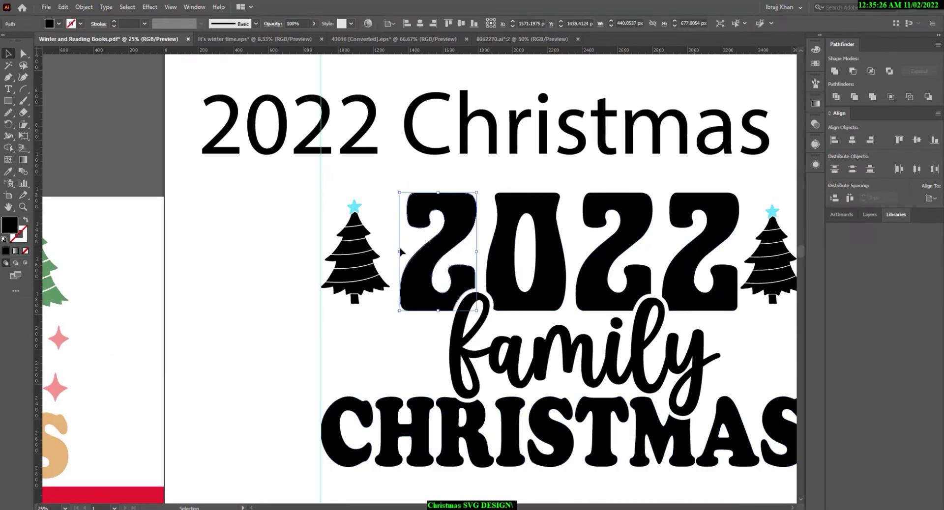
{"action": "left_click_drag", "start_coordinate": [400, 251], "coordinate": [396, 250]}
{"action": "left_click", "coordinate": [416, 189]}
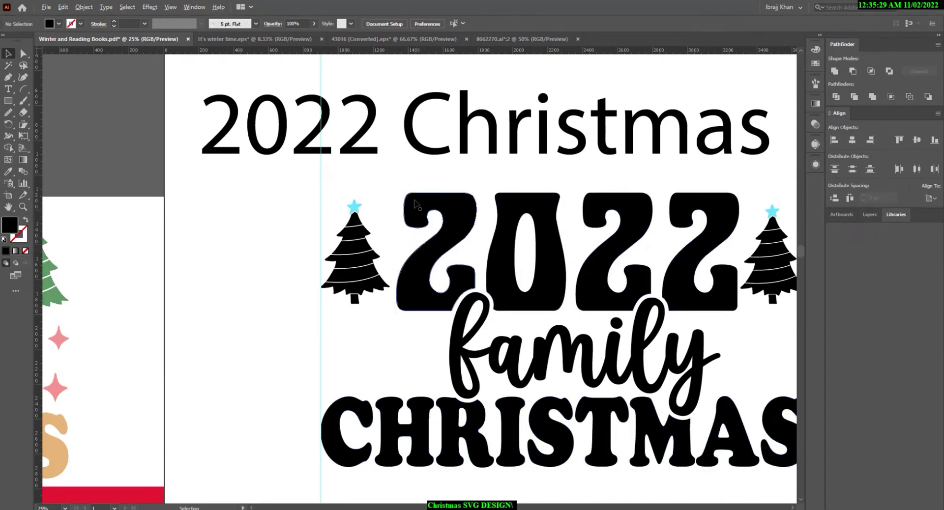
{"action": "scroll", "coordinate": [415, 203], "scroll_direction": "down", "scroll_amount": 1}
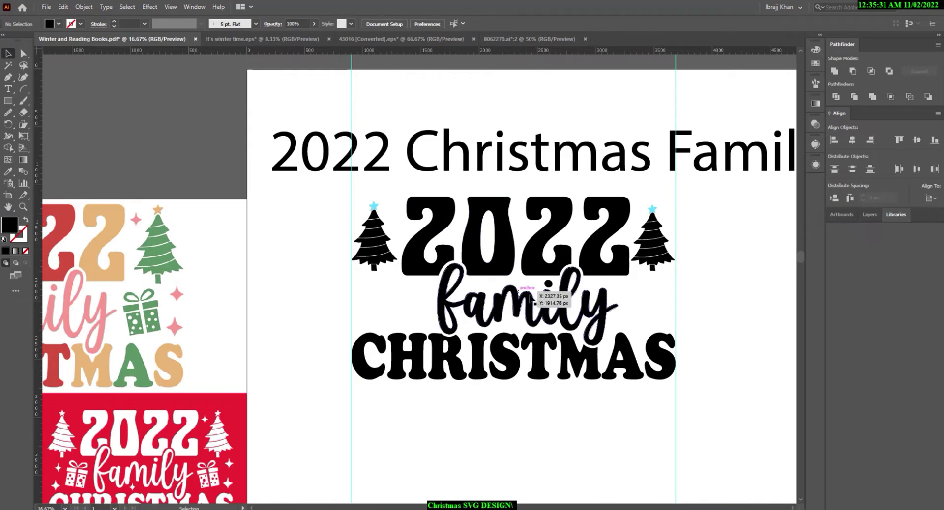
{"action": "scroll", "coordinate": [480, 260], "scroll_direction": "up", "scroll_amount": 2}
{"action": "scroll", "coordinate": [448, 283], "scroll_direction": "down", "scroll_amount": 1}
Apply the reference tree's green to both trees with the Eyedropper.
{"action": "scroll", "coordinate": [447, 283], "scroll_direction": "down", "scroll_amount": 1}
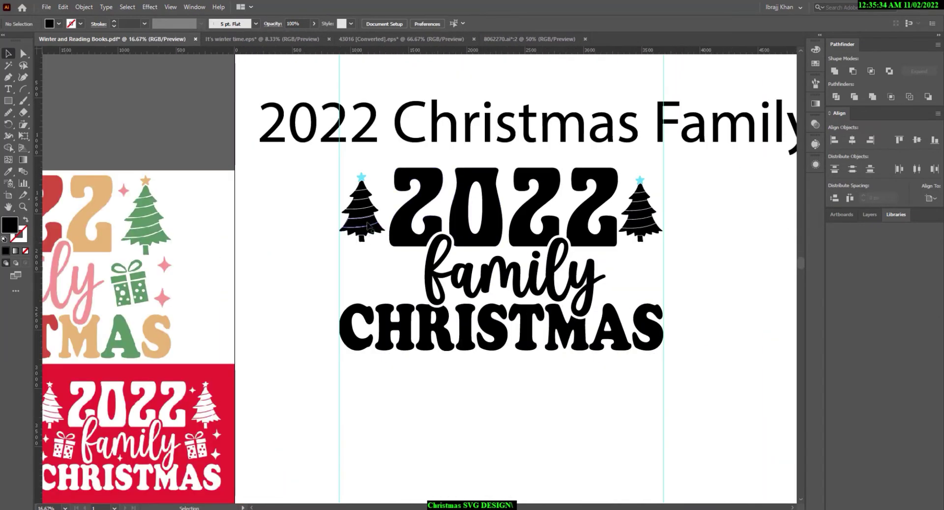
{"action": "left_click", "coordinate": [641, 219]}
{"action": "left_click", "coordinate": [8, 171]}
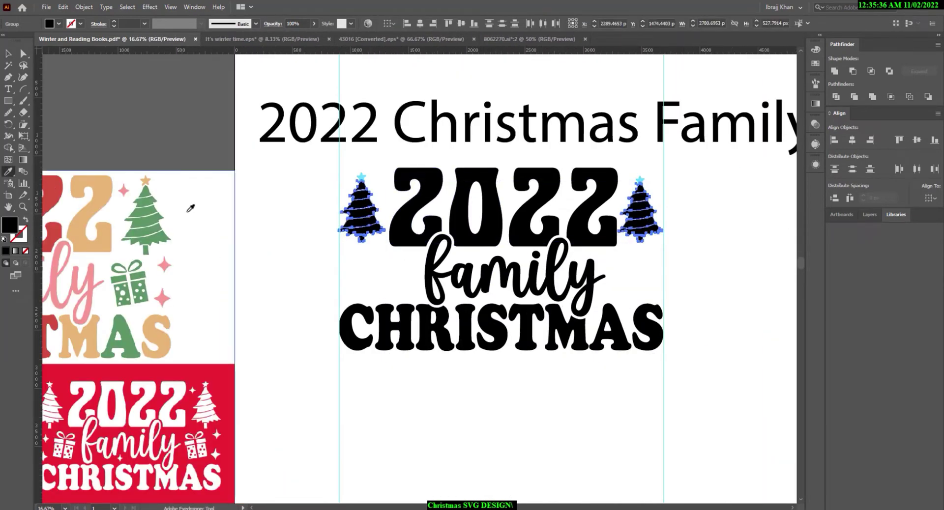
{"action": "left_click", "coordinate": [150, 214]}
{"action": "left_click", "coordinate": [8, 53]}
{"action": "left_click", "coordinate": [243, 169]}
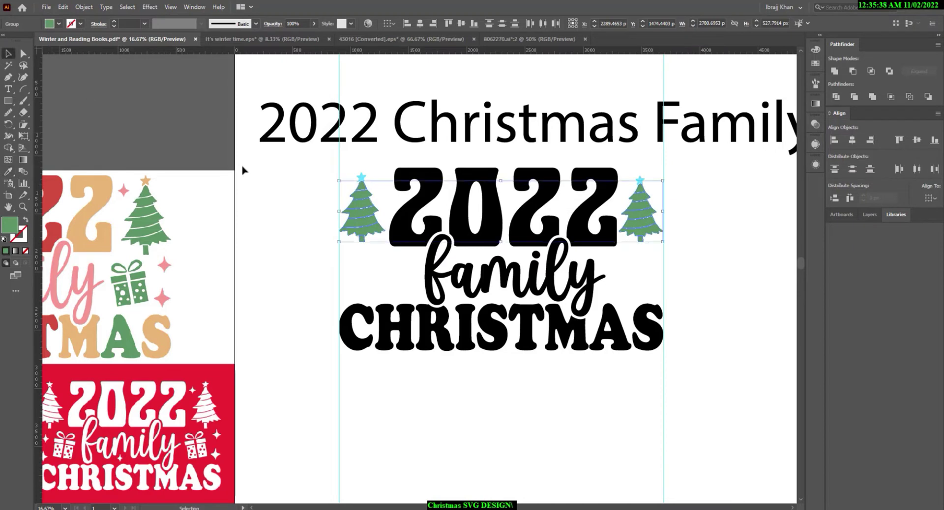
Recolor both tree stars with the reference orange.
{"action": "left_click", "coordinate": [361, 177]}
{"action": "left_click", "coordinate": [640, 181], "text": "shift"}
{"action": "left_click", "coordinate": [9, 172]}
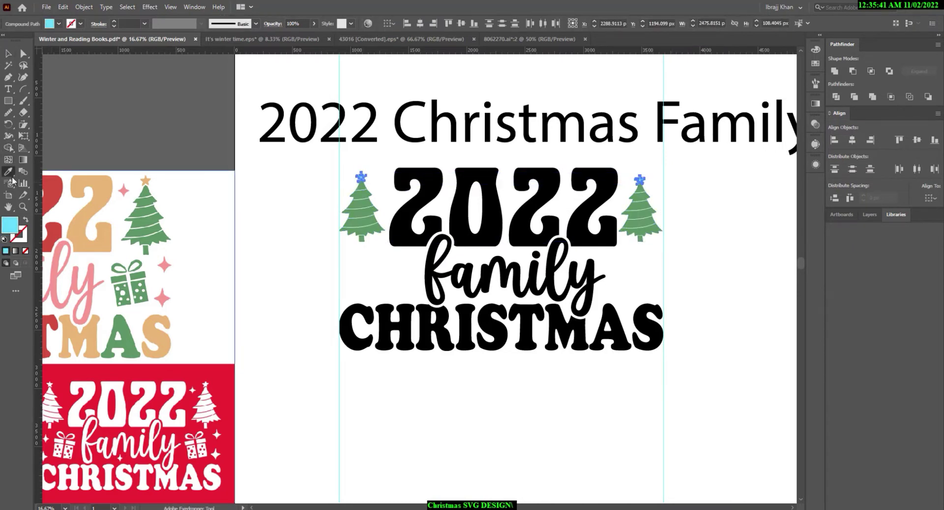
{"action": "left_click", "coordinate": [145, 181]}
{"action": "left_click", "coordinate": [8, 53]}
{"action": "left_click", "coordinate": [688, 191]}
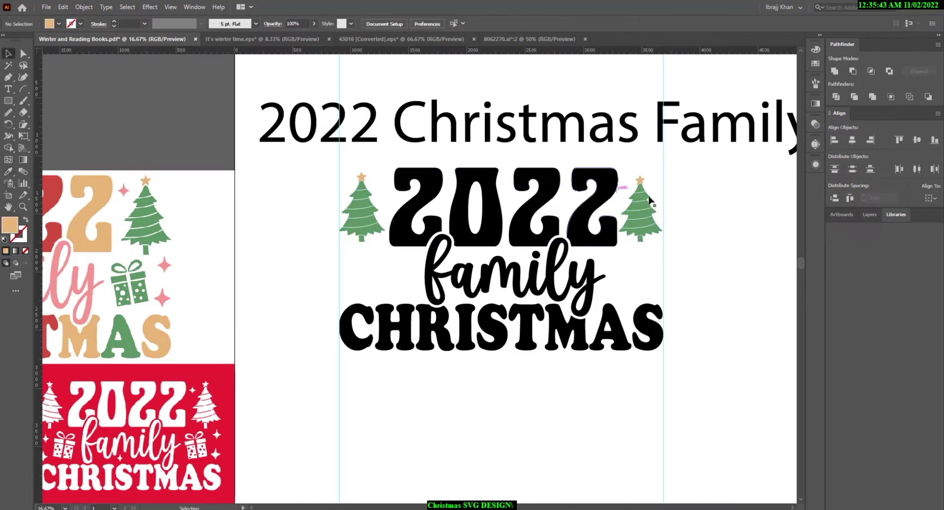
Make the word family pink, sampled from the reference.
{"action": "left_click", "coordinate": [496, 281]}
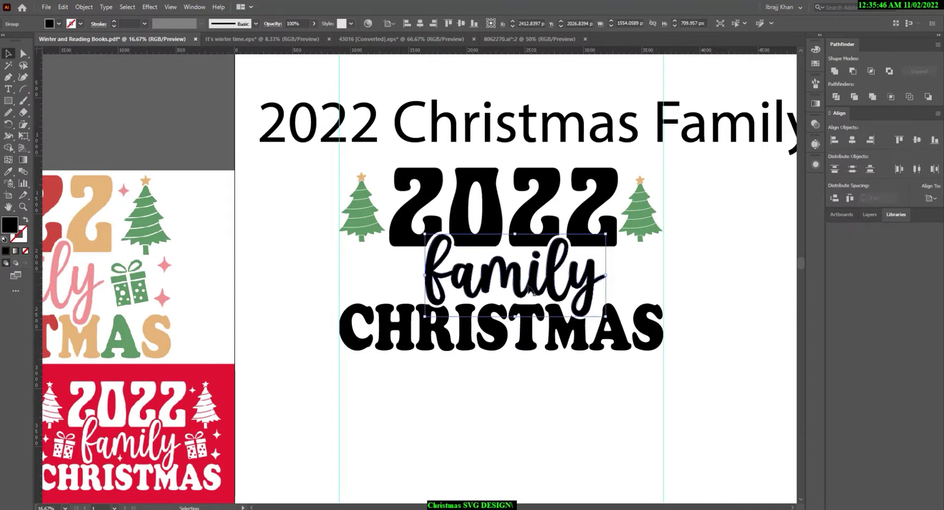
{"action": "left_click", "coordinate": [8, 172]}
{"action": "left_click", "coordinate": [97, 276]}
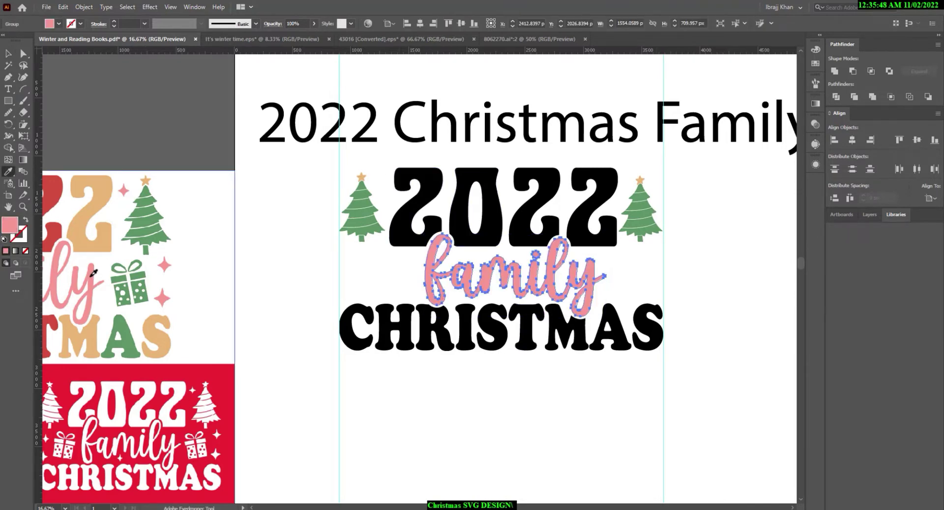
{"action": "left_click", "coordinate": [9, 53]}
{"action": "left_click_drag", "start_coordinate": [219, 234], "coordinate": [223, 236]}
Recolor all the CHRISTMAS letters in the reference's tan.
{"action": "left_click", "coordinate": [375, 324]}
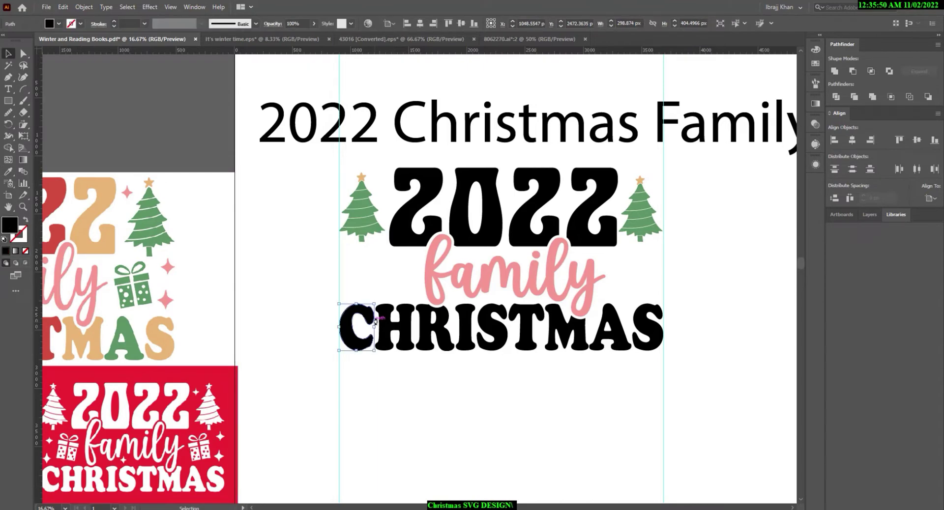
{"action": "left_click_drag", "start_coordinate": [646, 365], "coordinate": [379, 339]}
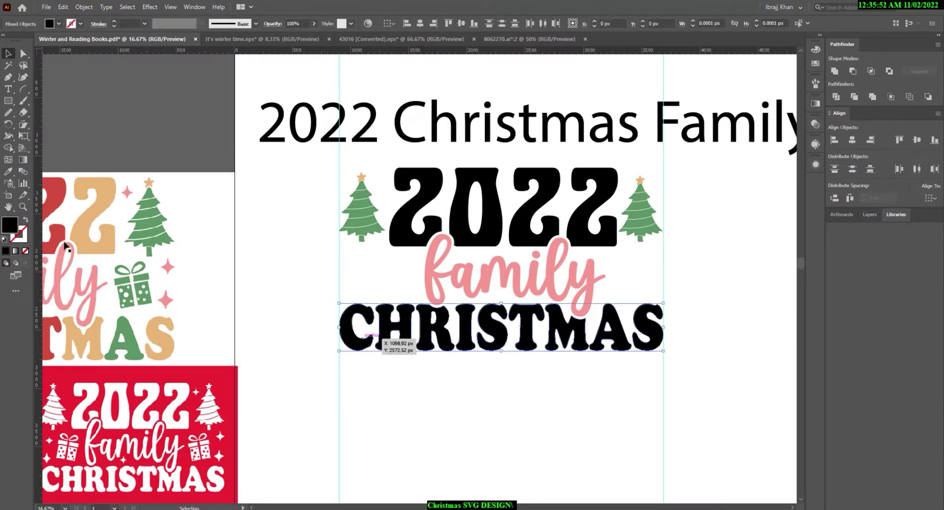
{"action": "left_click", "coordinate": [8, 172]}
{"action": "left_click", "coordinate": [165, 337]}
{"action": "scroll", "coordinate": [316, 234], "scroll_direction": "down", "scroll_amount": 1}
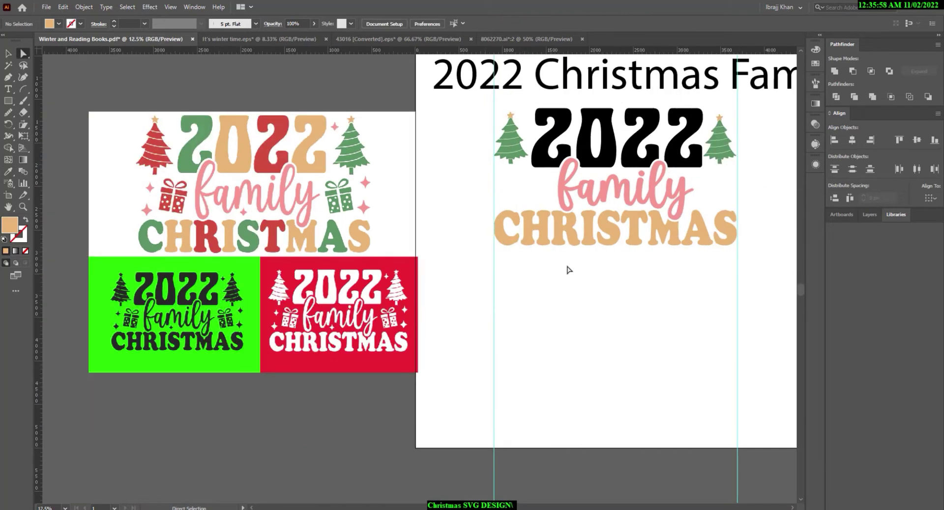
Color the C, S and A of CHRISTMAS green, sampled from the reference.
{"action": "key", "text": "v"}
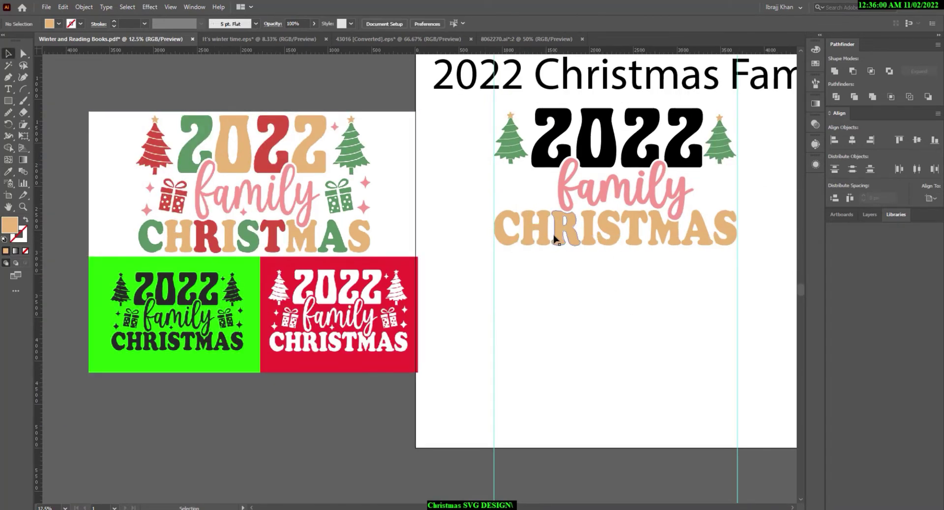
{"action": "left_click", "coordinate": [544, 229]}
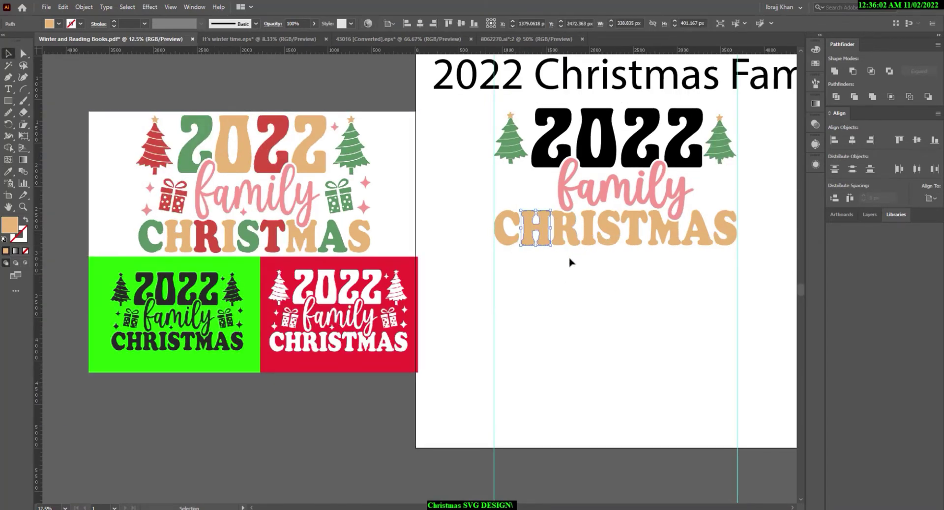
{"action": "left_click", "coordinate": [591, 238], "text": "shift"}
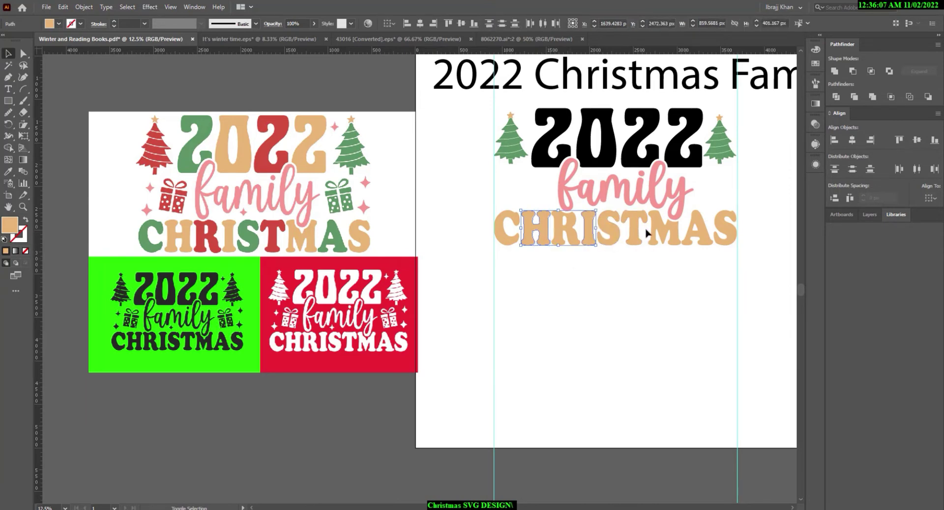
{"action": "left_click", "coordinate": [729, 238], "text": "shift"}
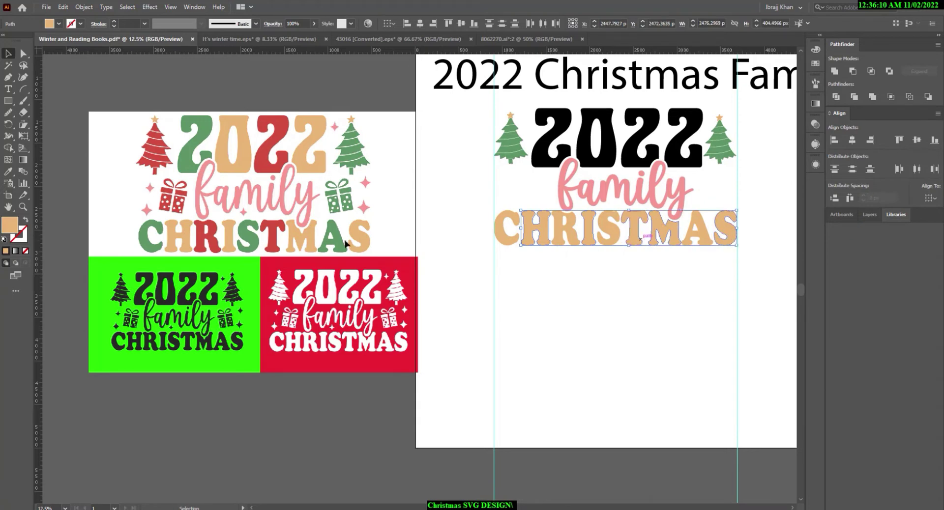
{"action": "left_click", "coordinate": [9, 172]}
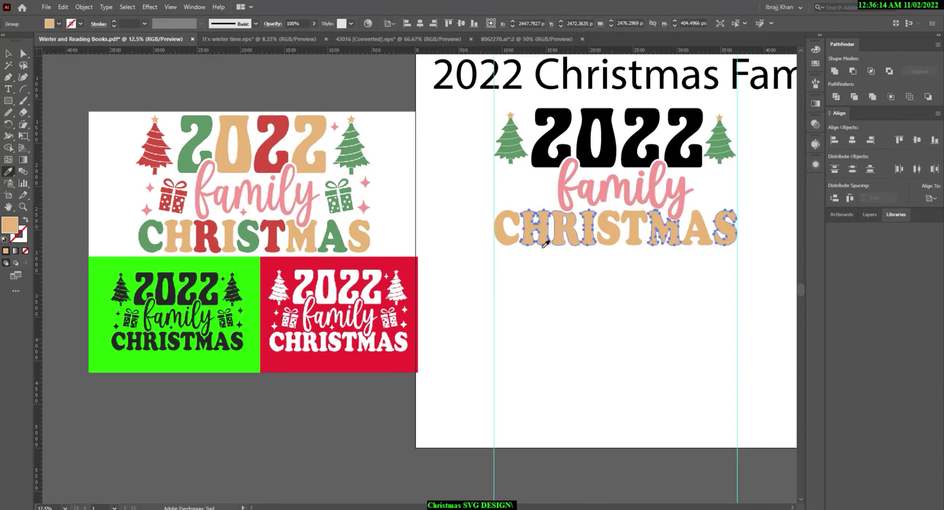
{"action": "left_click", "coordinate": [9, 55]}
{"action": "left_click", "coordinate": [513, 271]}
{"action": "left_click", "coordinate": [506, 242]}
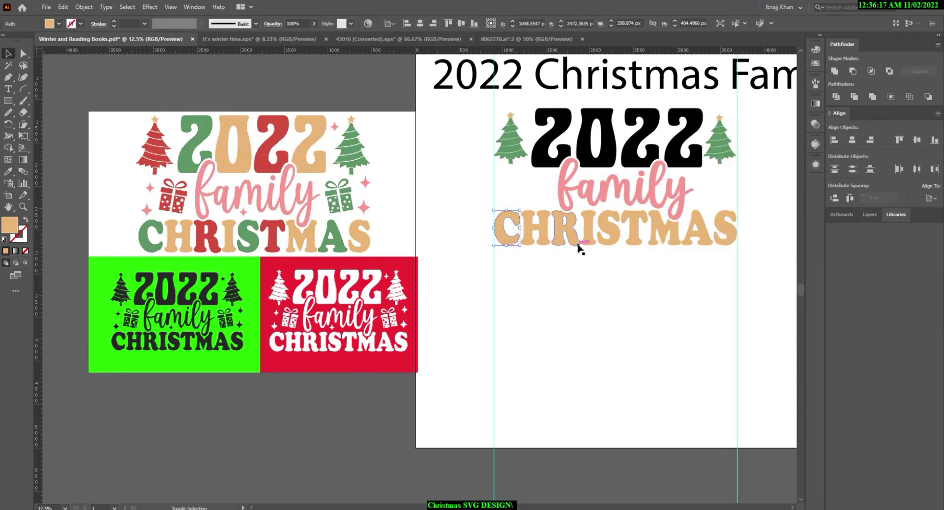
{"action": "left_click_drag", "start_coordinate": [579, 242], "coordinate": [702, 243]}
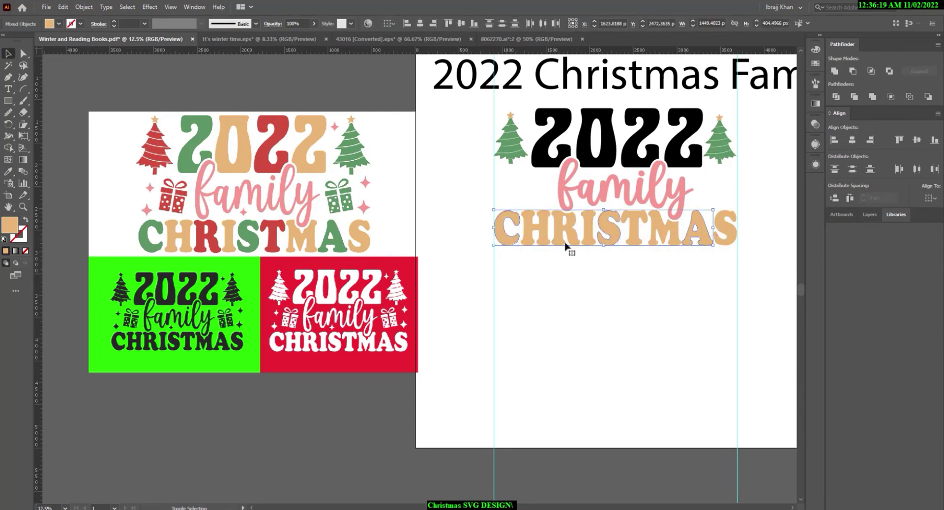
{"action": "left_click", "coordinate": [8, 171]}
{"action": "left_click", "coordinate": [189, 140]}
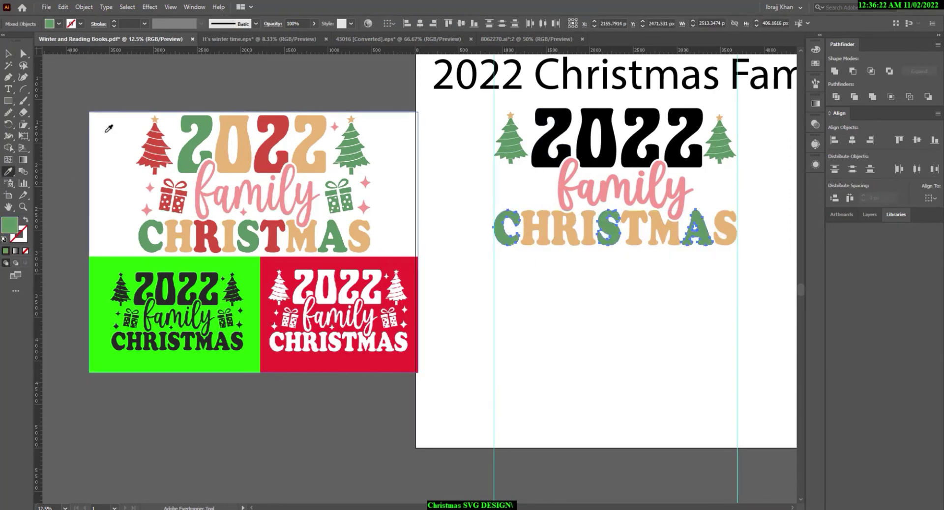
Make the R and T of CHRISTMAS red using the reference colour.
{"action": "left_click", "coordinate": [8, 54]}
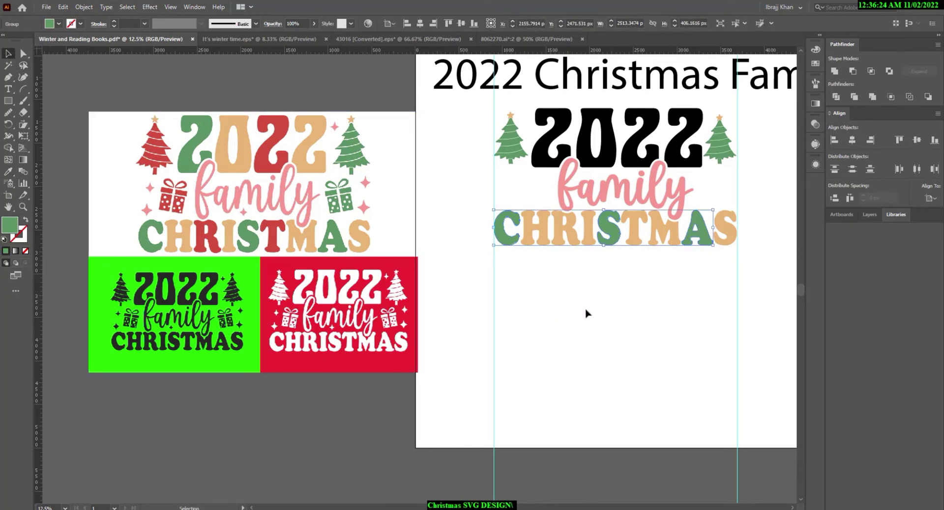
{"action": "left_click", "coordinate": [567, 257]}
{"action": "left_click", "coordinate": [561, 240]}
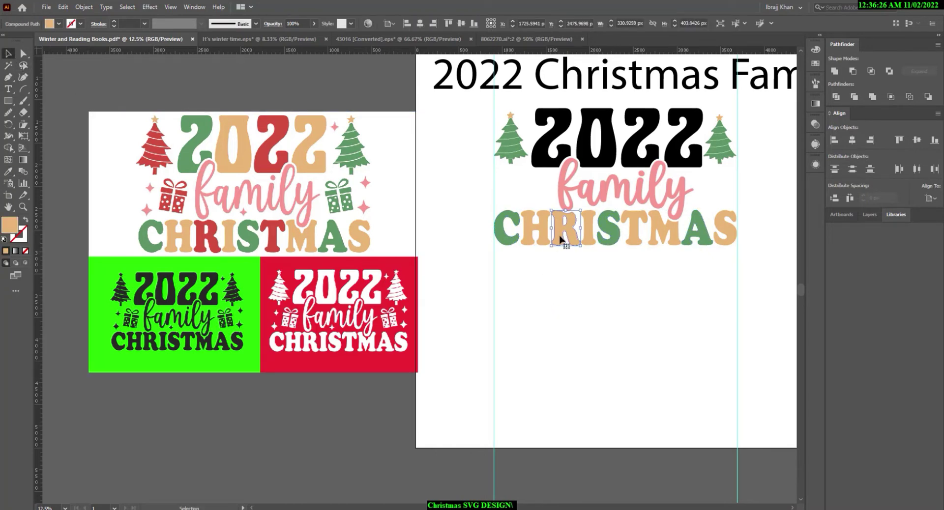
{"action": "left_click", "coordinate": [634, 236], "text": "shift"}
{"action": "left_click", "coordinate": [8, 170]}
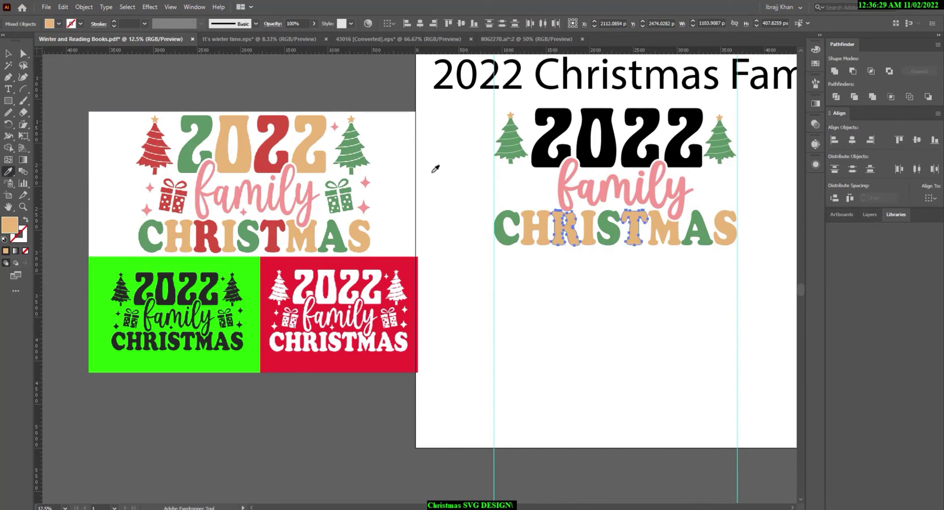
{"action": "left_click", "coordinate": [260, 157]}
Color the first 2 of 2022 green and the second 2 red.
{"action": "key", "text": "a"}
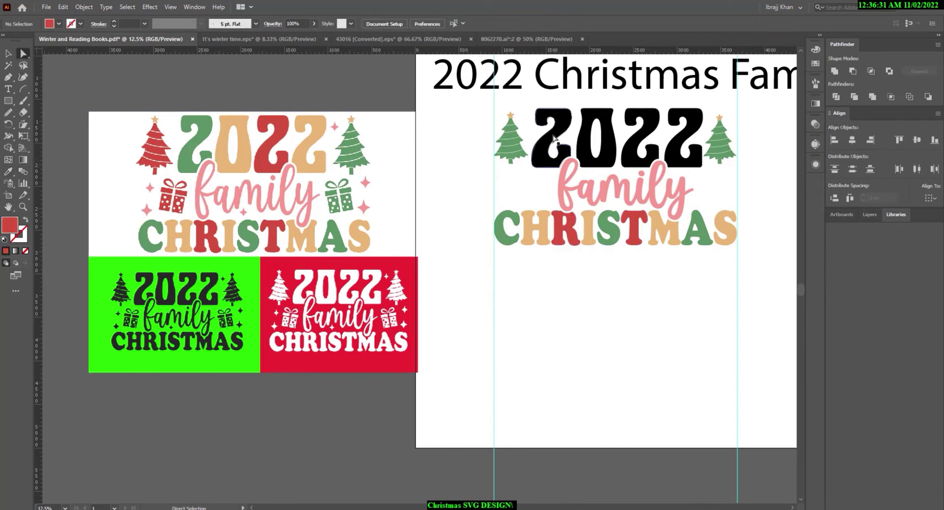
{"action": "left_click", "coordinate": [551, 145]}
{"action": "left_click", "coordinate": [8, 171]}
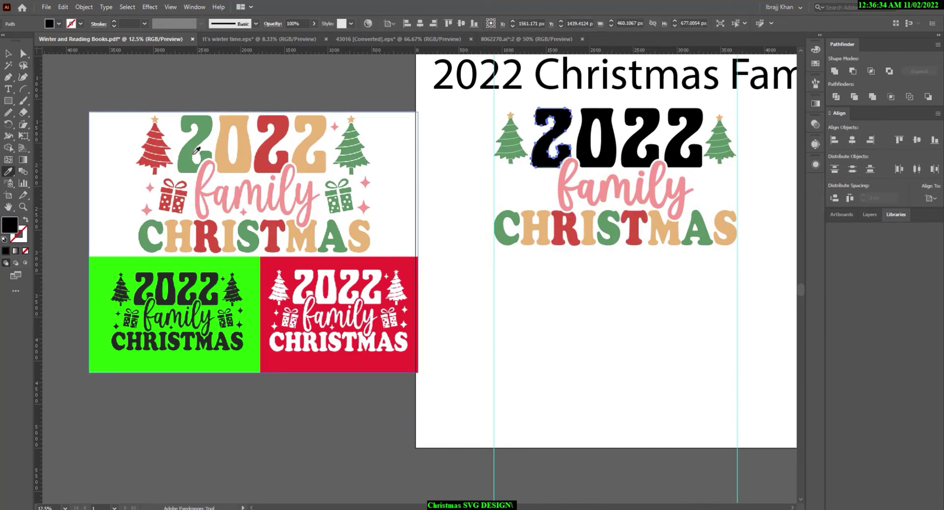
{"action": "left_click", "coordinate": [192, 152]}
{"action": "key", "text": "a"}
{"action": "left_click", "coordinate": [639, 140]}
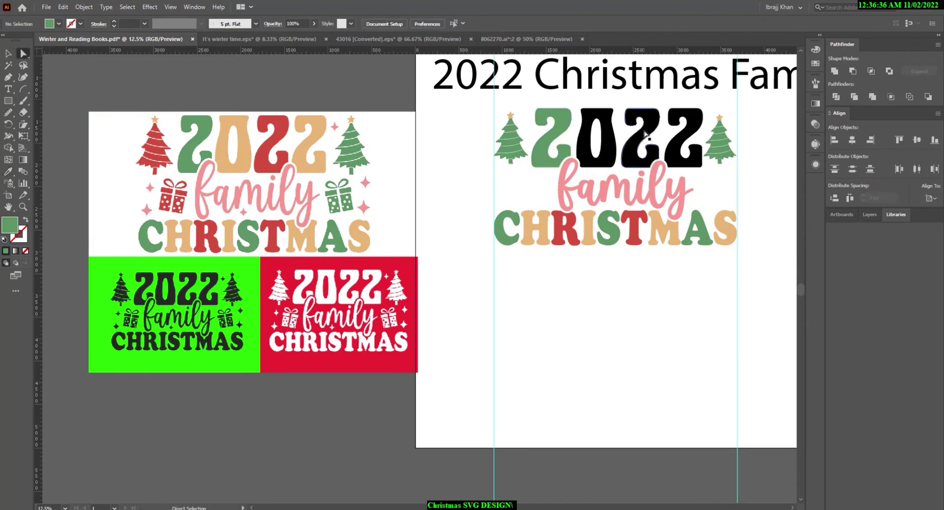
{"action": "left_click", "coordinate": [8, 171]}
{"action": "left_click", "coordinate": [246, 145]}
Make the 0 and the last 2 of 2022 tan.
{"action": "key", "text": "a"}
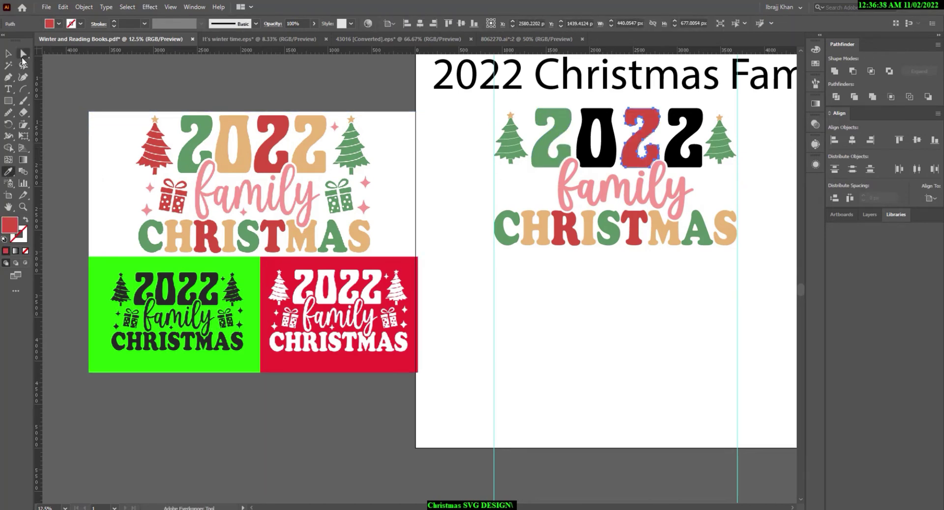
{"action": "left_click", "coordinate": [627, 134]}
{"action": "left_click", "coordinate": [596, 137]}
{"action": "left_click", "coordinate": [683, 137], "text": "shift"}
{"action": "left_click", "coordinate": [8, 170]}
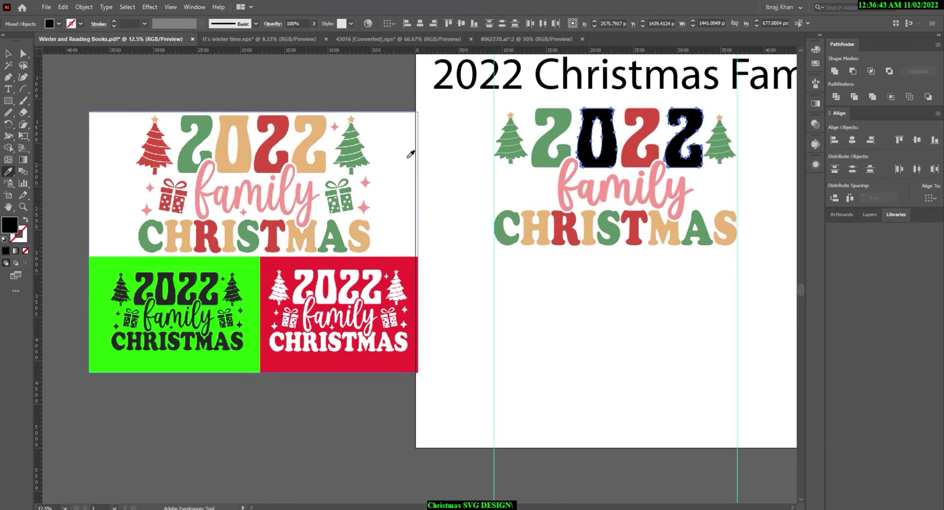
{"action": "left_click", "coordinate": [526, 219]}
{"action": "left_click", "coordinate": [8, 53]}
Scroll across the canvas to the red gift illustration and select it.
{"action": "left_click", "coordinate": [240, 118]}
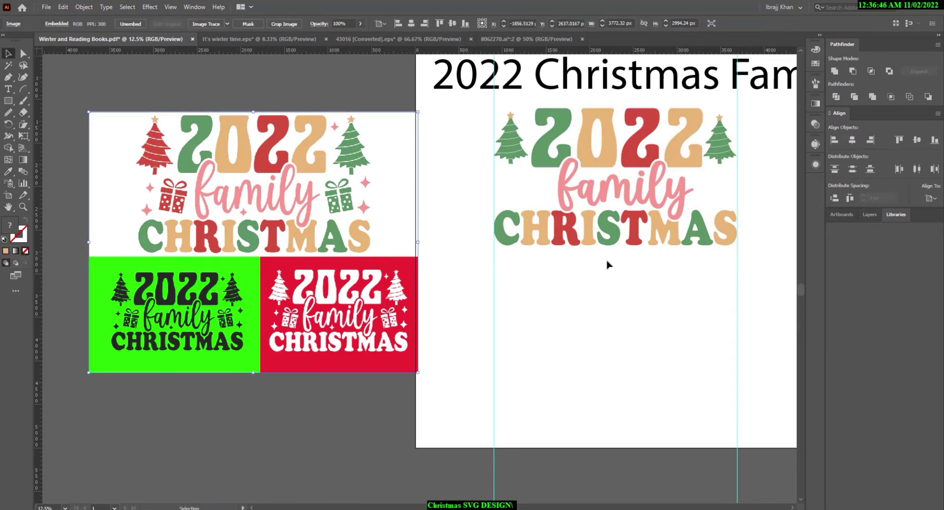
{"action": "scroll", "coordinate": [533, 309], "scroll_direction": "right", "scroll_amount": 2}
{"action": "scroll", "coordinate": [534, 309], "scroll_direction": "up", "scroll_amount": 1}
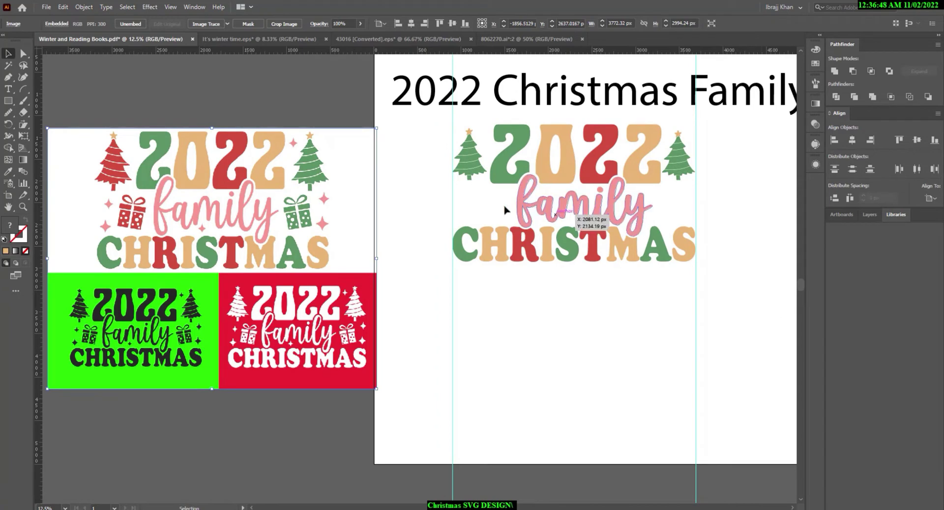
{"action": "scroll", "coordinate": [544, 401], "scroll_direction": "right", "scroll_amount": 2}
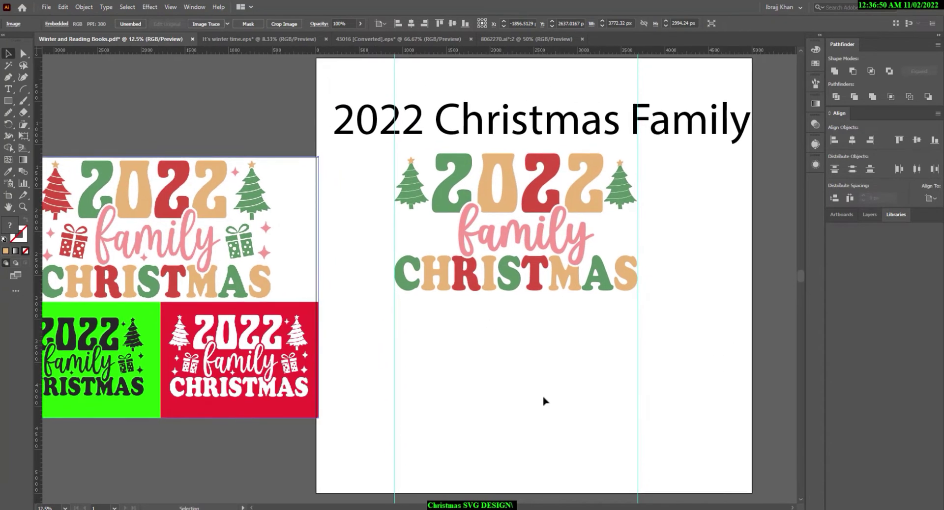
{"action": "scroll", "coordinate": [543, 401], "scroll_direction": "down", "scroll_amount": 1}
{"action": "scroll", "coordinate": [639, 365], "scroll_direction": "right", "scroll_amount": 3}
{"action": "scroll", "coordinate": [710, 284], "scroll_direction": "up", "scroll_amount": 3}
{"action": "left_click", "coordinate": [515, 210]}
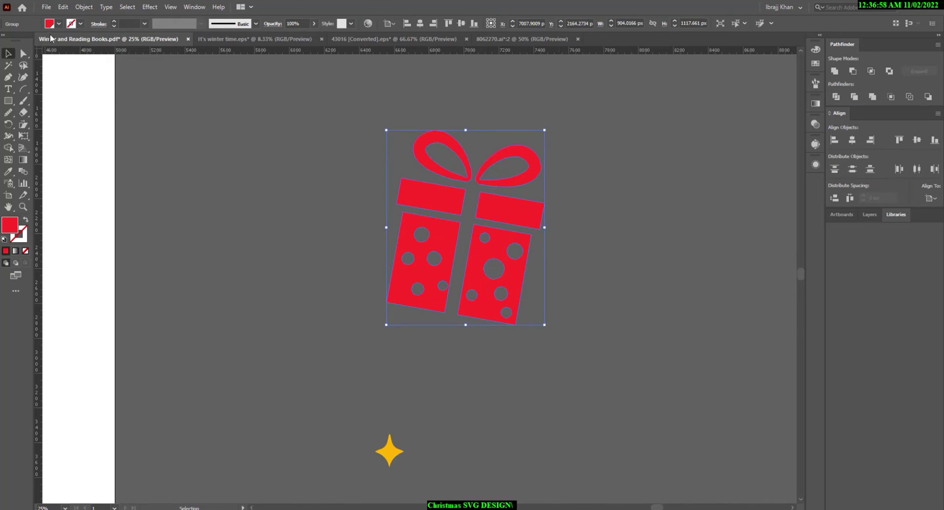
Bring the red gift box onto the artboard, shrink it, and set copies left and right of 'family'.
{"action": "scroll", "coordinate": [629, 183], "scroll_direction": "down", "scroll_amount": 2}
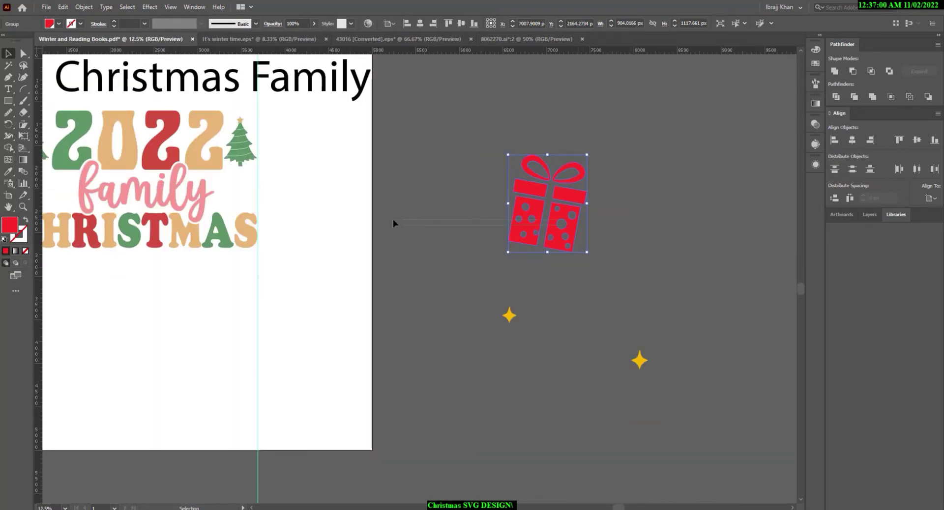
{"action": "left_click_drag", "start_coordinate": [558, 222], "coordinate": [332, 227]}
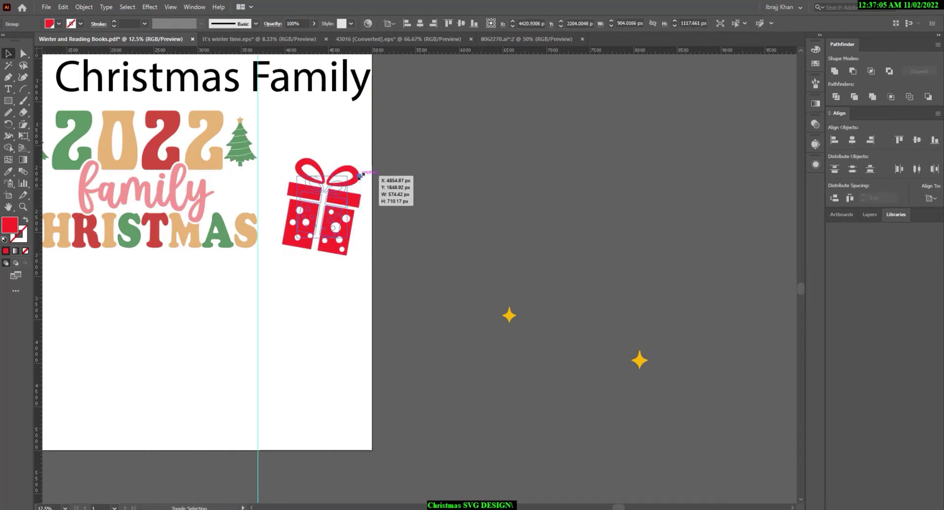
{"action": "left_click_drag", "start_coordinate": [360, 160], "coordinate": [347, 176]}
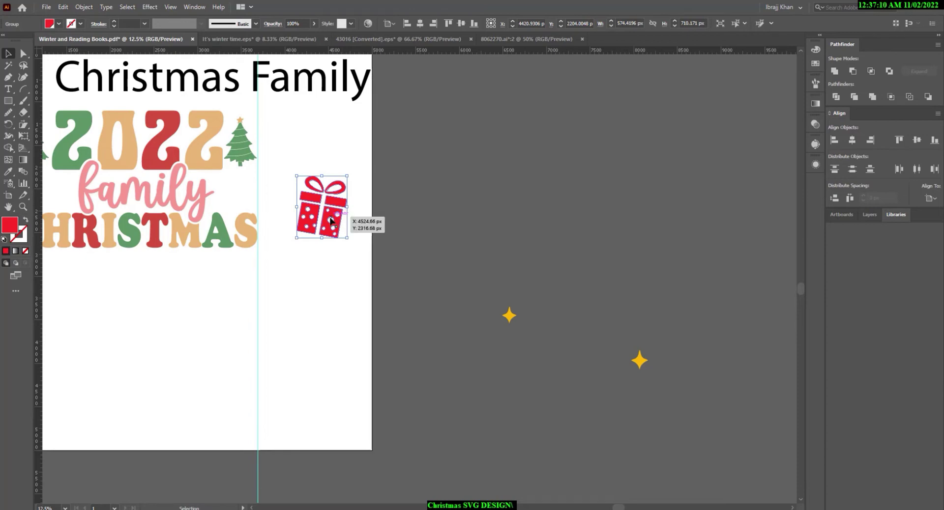
{"action": "mouse_move", "coordinate": [332, 221]}
{"action": "left_mouse_down"}
{"action": "mouse_move", "coordinate": [612, 232]}
{"action": "mouse_move", "coordinate": [284, 194]}
{"action": "left_mouse_up"}
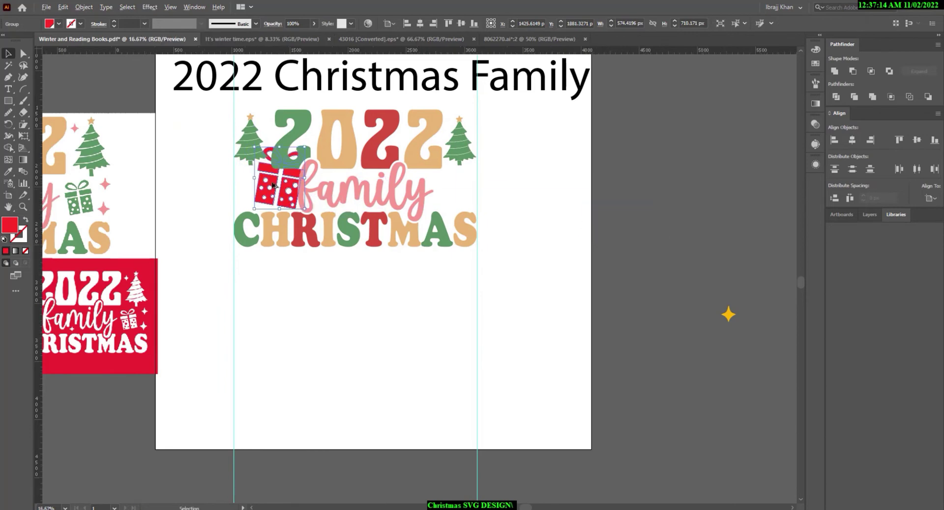
{"action": "scroll", "coordinate": [285, 193], "scroll_direction": "up", "scroll_amount": 2}
{"action": "mouse_move", "coordinate": [335, 104]}
{"action": "left_mouse_down"}
{"action": "mouse_move", "coordinate": [297, 151]}
{"action": "mouse_move", "coordinate": [308, 182]}
{"action": "mouse_move", "coordinate": [301, 175]}
{"action": "mouse_move", "coordinate": [271, 211]}
{"action": "mouse_move", "coordinate": [519, 191]}
{"action": "left_mouse_up"}
{"action": "scroll", "coordinate": [283, 197], "scroll_direction": "down", "scroll_amount": 1}
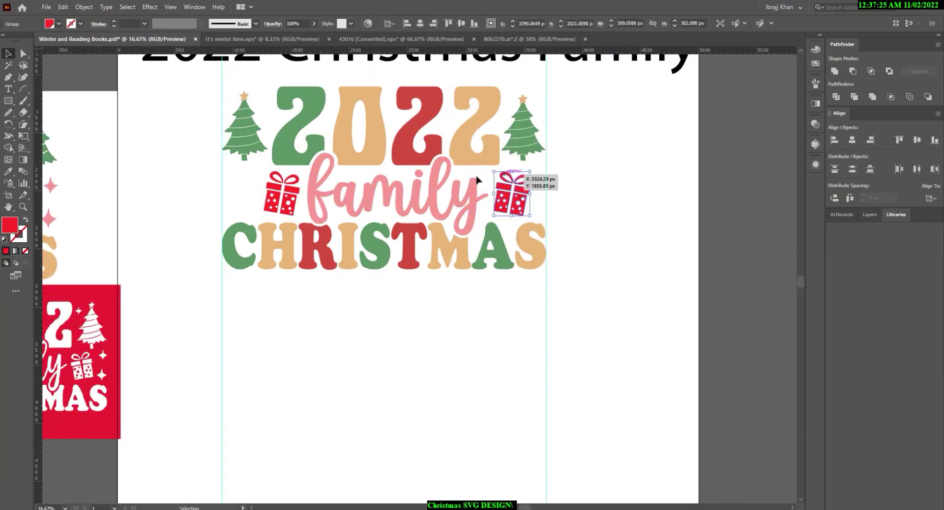
Reflect the right-hand gift box across the vertical axis.
{"action": "right_click", "coordinate": [501, 186]}
{"action": "mouse_move", "coordinate": [530, 294]}
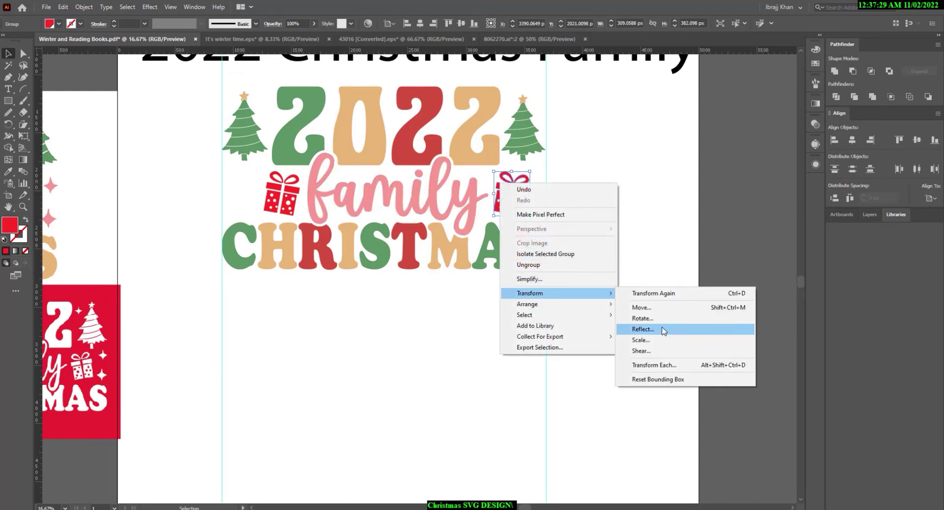
{"action": "left_click", "coordinate": [664, 331]}
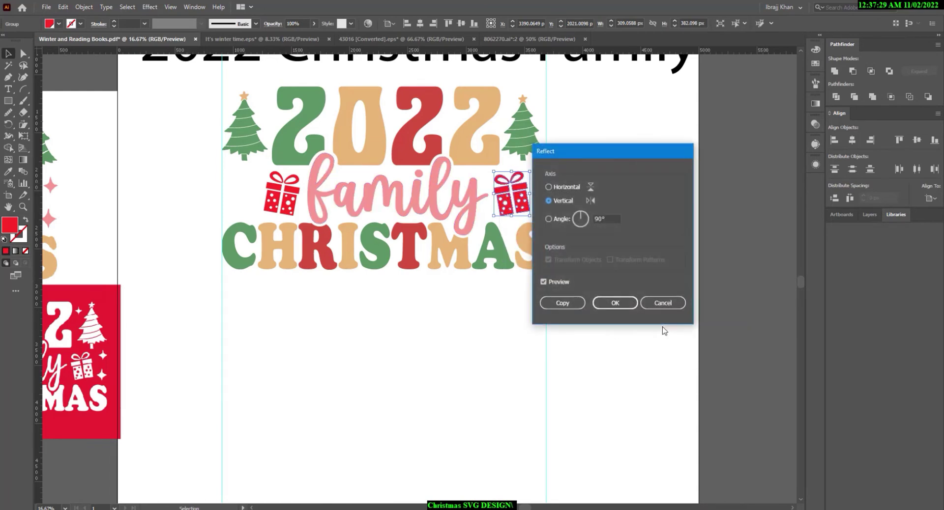
{"action": "left_click", "coordinate": [612, 302]}
{"action": "left_click", "coordinate": [618, 153]}
{"action": "scroll", "coordinate": [560, 120], "scroll_direction": "up", "scroll_amount": 3}
{"action": "scroll", "coordinate": [573, 143], "scroll_direction": "down", "scroll_amount": 3}
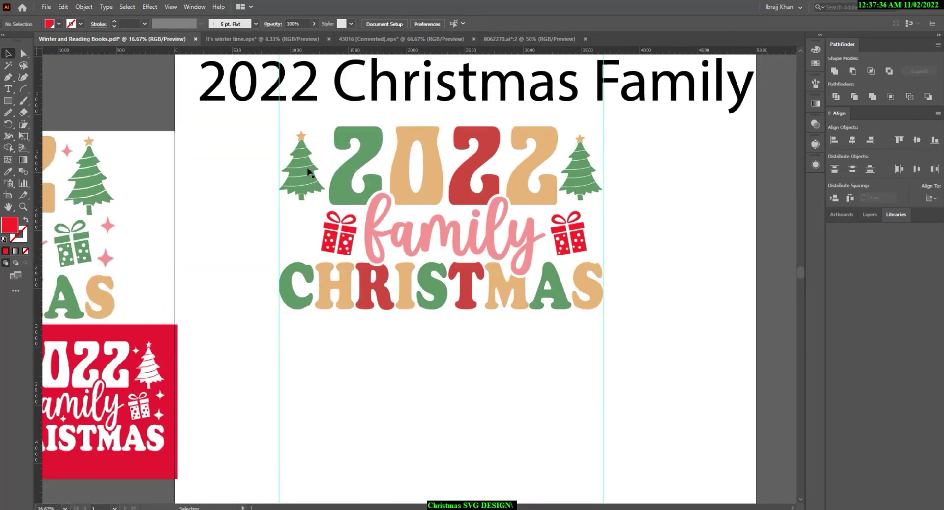
Reflect the left Christmas tree across the vertical axis.
{"action": "left_click", "coordinate": [309, 172]}
{"action": "scroll", "coordinate": [309, 172], "scroll_direction": "up", "scroll_amount": 2}
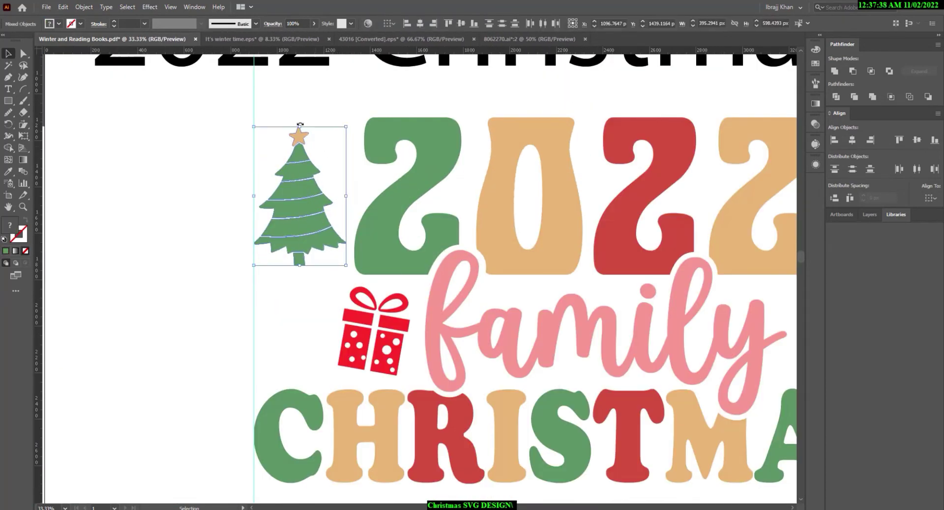
{"action": "right_click", "coordinate": [299, 123]}
{"action": "left_click", "coordinate": [442, 261]}
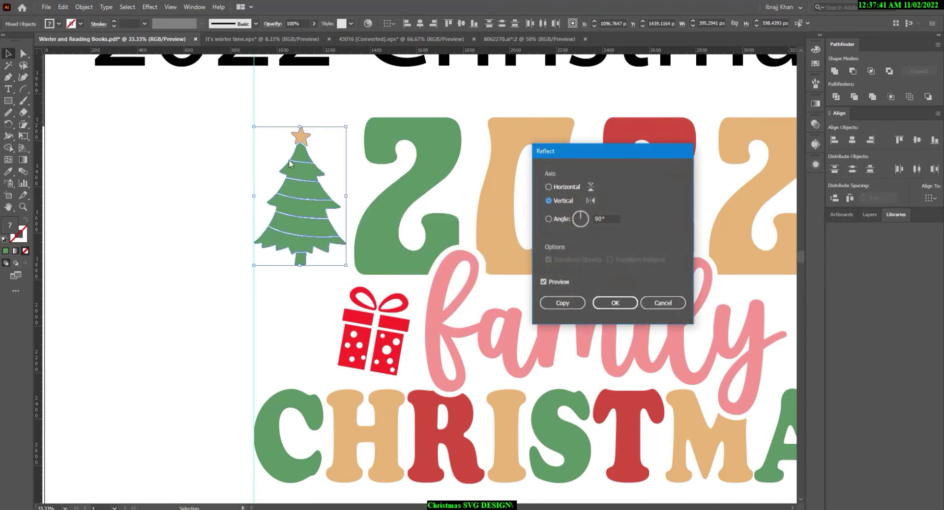
{"action": "left_click", "coordinate": [615, 303]}
{"action": "scroll", "coordinate": [304, 238], "scroll_direction": "down", "scroll_amount": 1}
{"action": "left_click", "coordinate": [333, 141]}
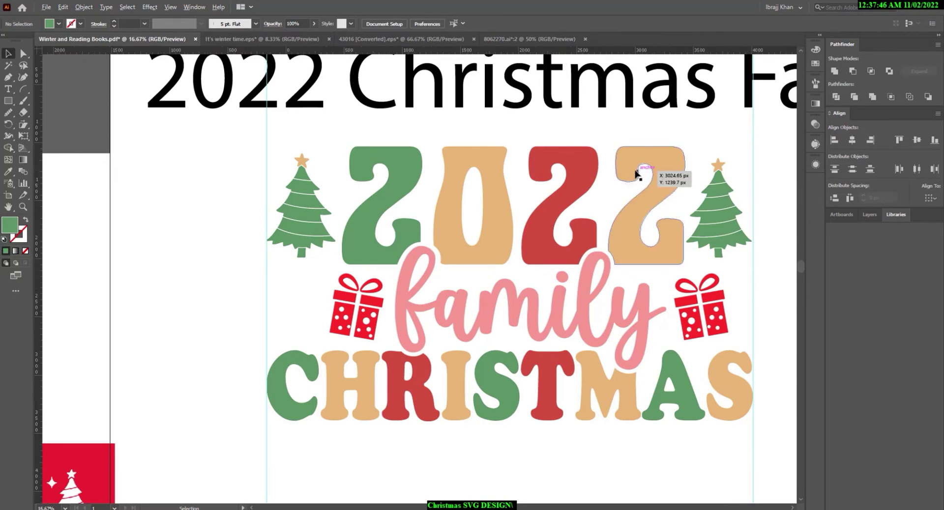
{"action": "scroll", "coordinate": [634, 177], "scroll_direction": "down", "scroll_amount": 2}
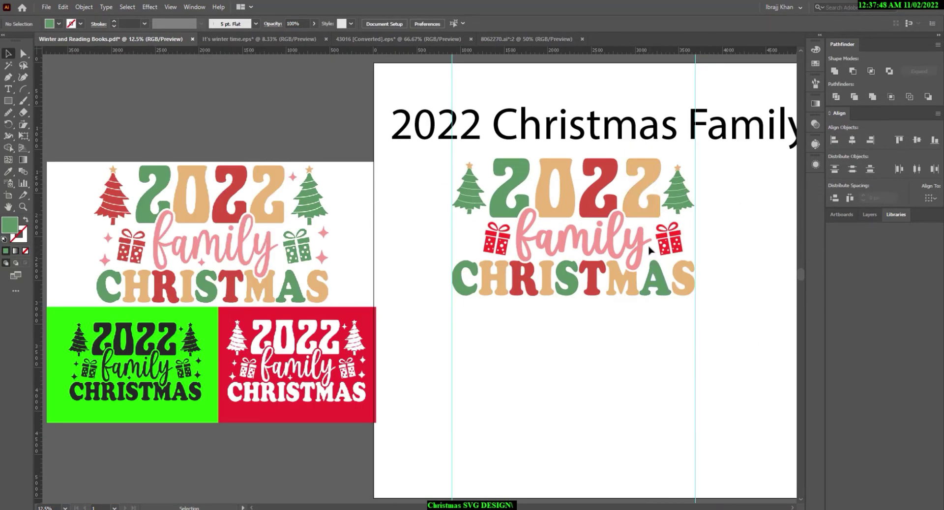
Nudge the left gift box slightly to the left.
{"action": "left_click_drag", "start_coordinate": [568, 321], "coordinate": [536, 304]}
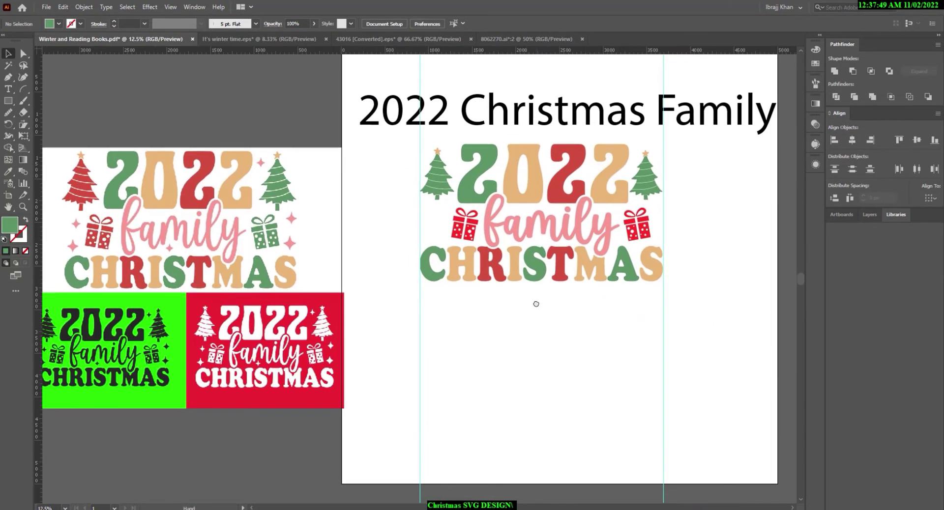
{"action": "left_click", "coordinate": [648, 230]}
{"action": "left_click", "coordinate": [463, 229]}
{"action": "scroll", "coordinate": [463, 228], "scroll_direction": "up", "scroll_amount": 2}
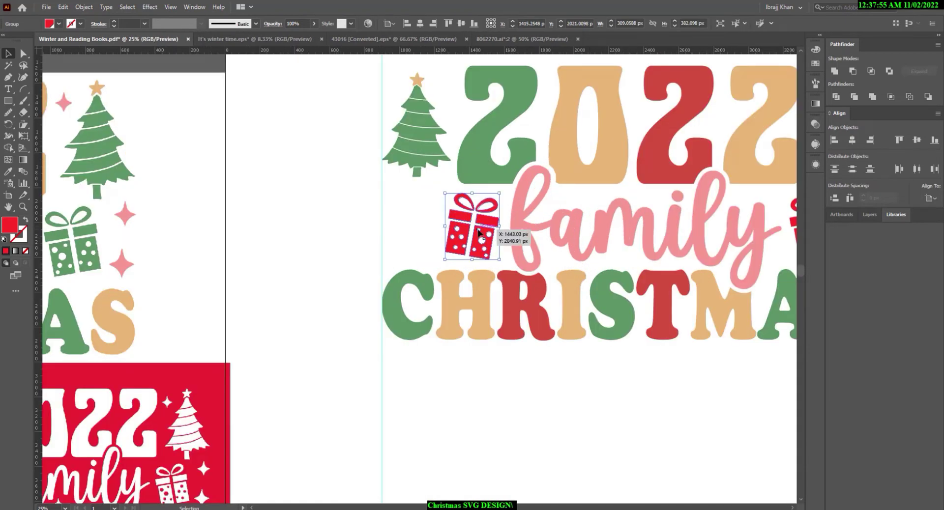
{"action": "left_click_drag", "start_coordinate": [478, 231], "coordinate": [470, 232]}
{"action": "left_click", "coordinate": [508, 224]}
{"action": "scroll", "coordinate": [508, 224], "scroll_direction": "down", "scroll_amount": 2}
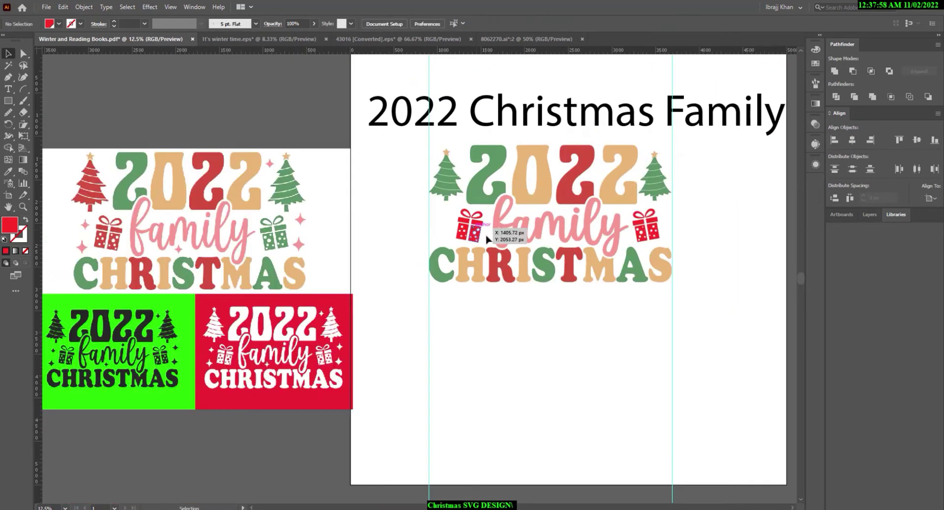
{"action": "scroll", "coordinate": [558, 309], "scroll_direction": "right", "scroll_amount": 2}
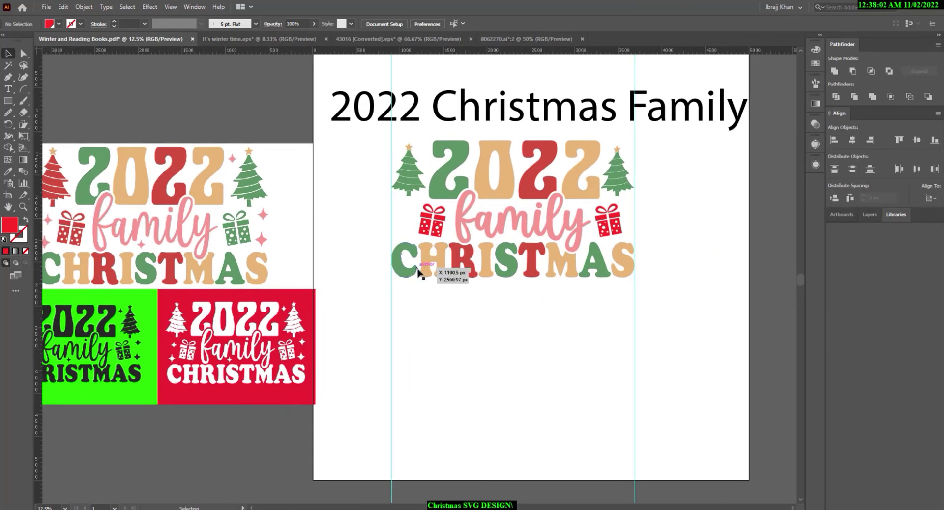
Recolour the left Christmas tree red by sampling the reference tree with the Eyedropper.
{"action": "left_click", "coordinate": [412, 182]}
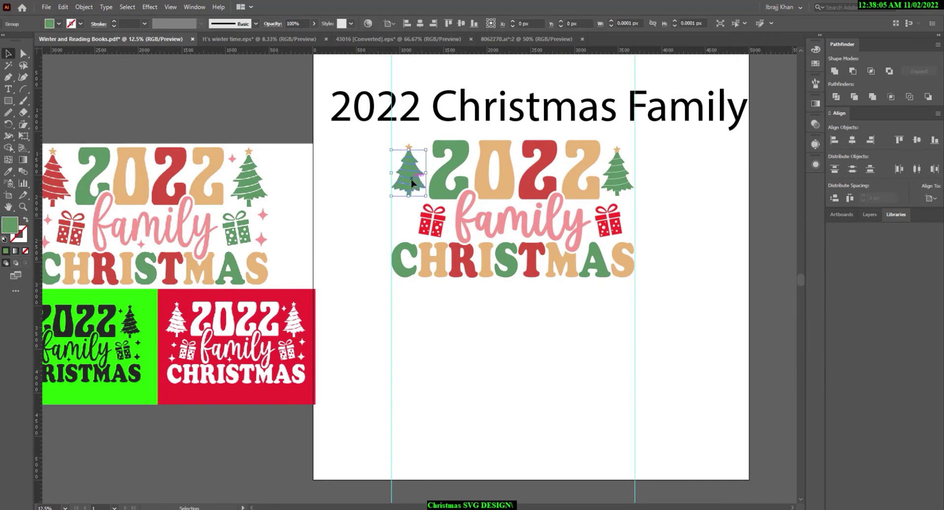
{"action": "left_click", "coordinate": [489, 337]}
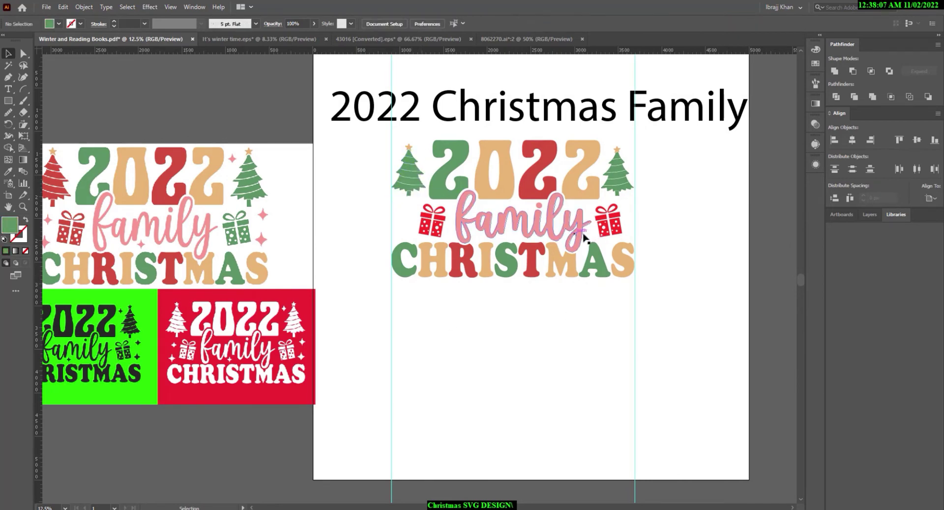
{"action": "left_click", "coordinate": [614, 236]}
{"action": "left_click", "coordinate": [431, 223]}
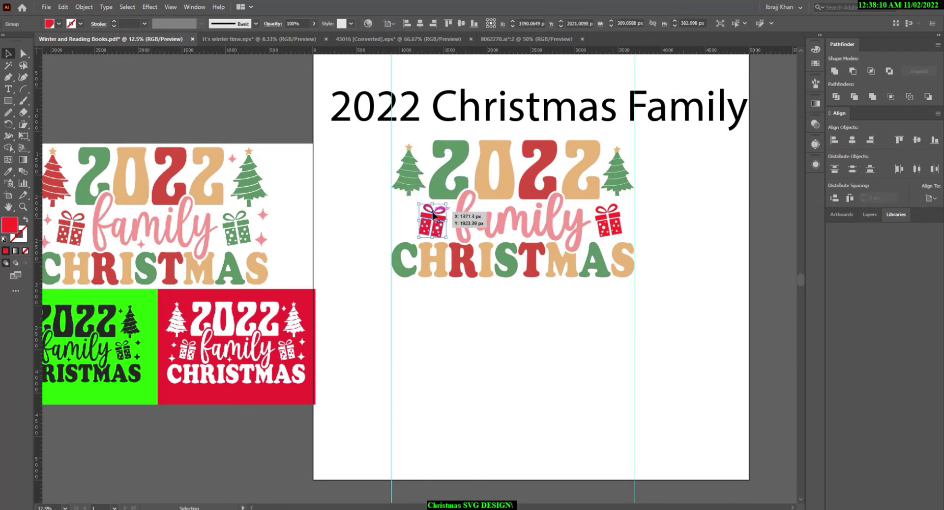
{"action": "left_click", "coordinate": [436, 342]}
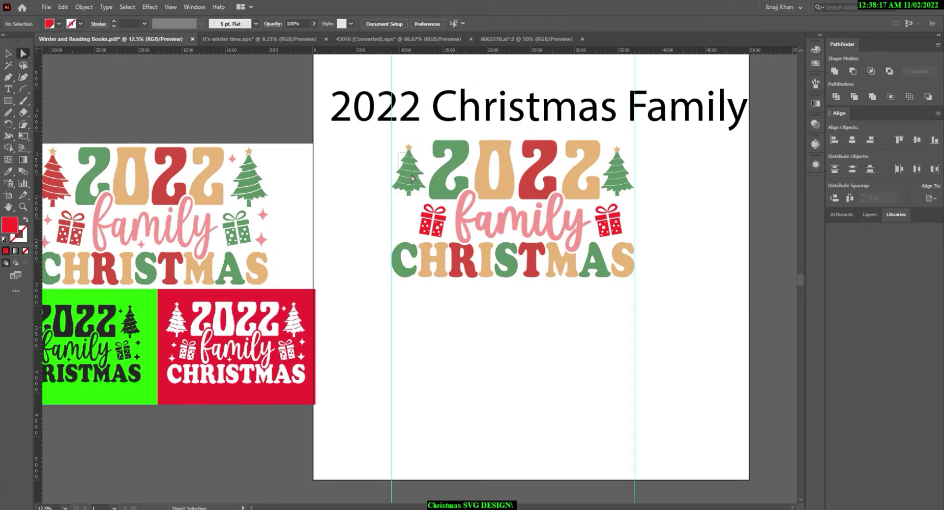
{"action": "left_click", "coordinate": [411, 202]}
{"action": "key", "text": "i"}
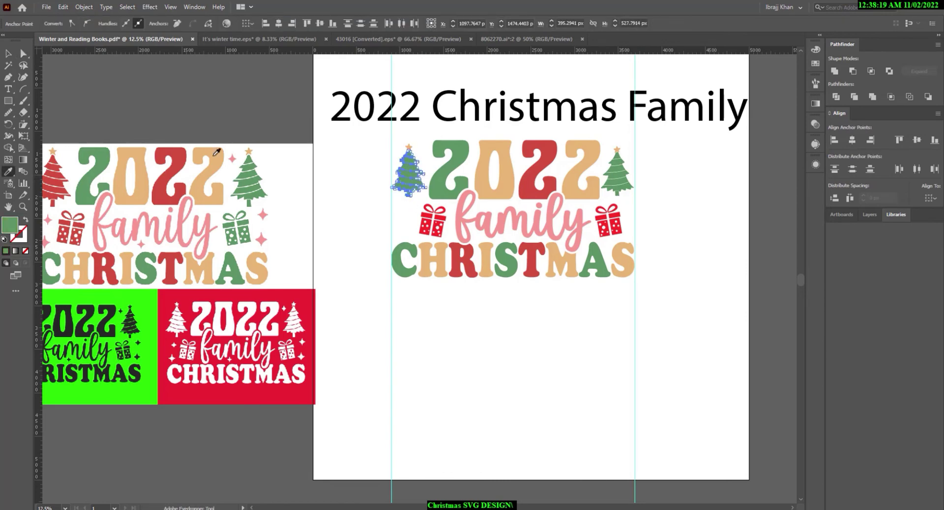
{"action": "left_click", "coordinate": [541, 167]}
{"action": "left_click", "coordinate": [14, 56]}
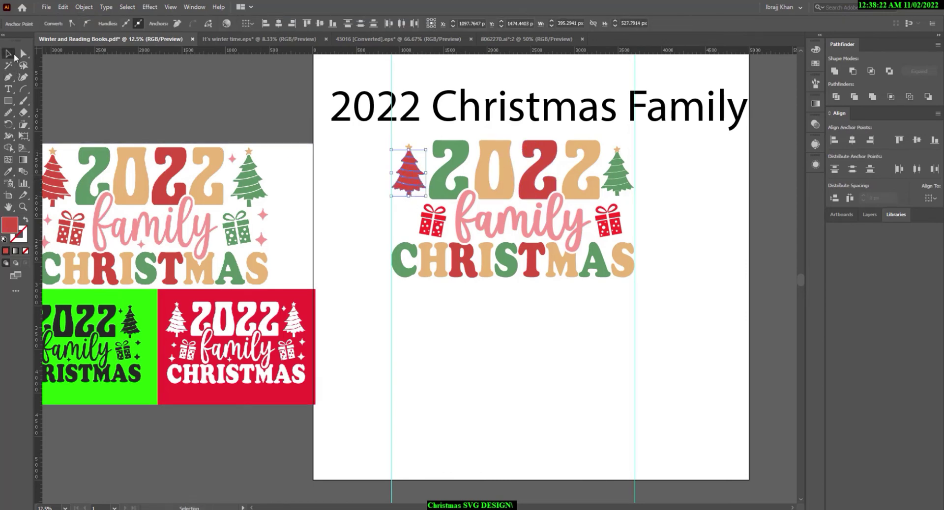
{"action": "key", "text": "ctrl+shift+a"}
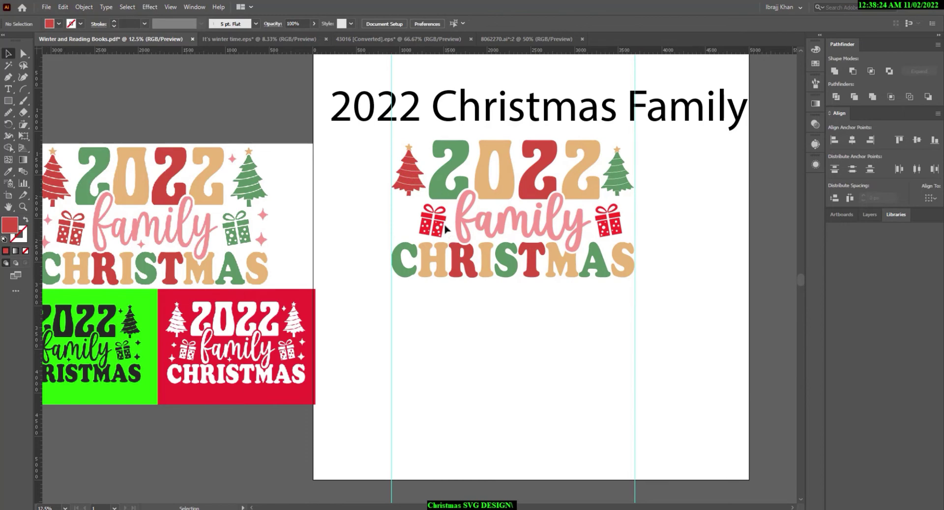
Turn the right gift box green by sampling the green tree.
{"action": "left_click", "coordinate": [615, 220]}
{"action": "key", "text": "i"}
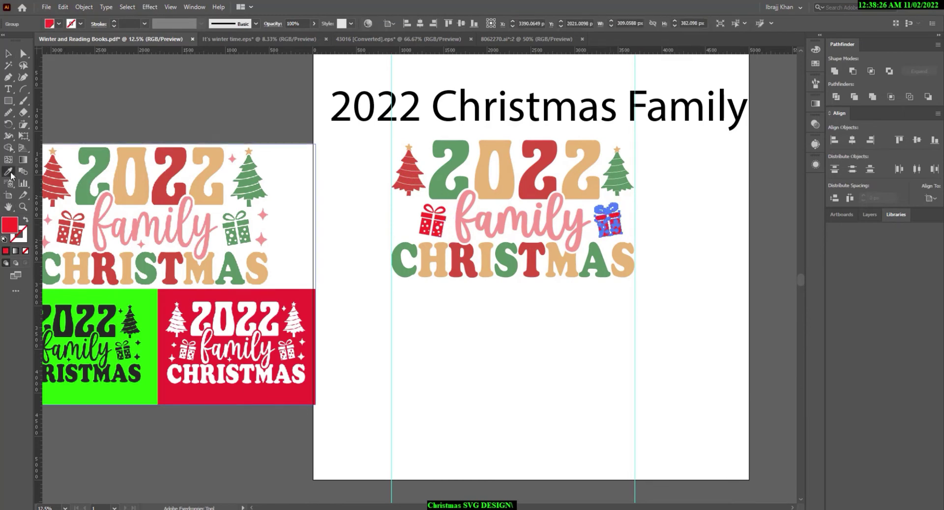
{"action": "left_click", "coordinate": [618, 179]}
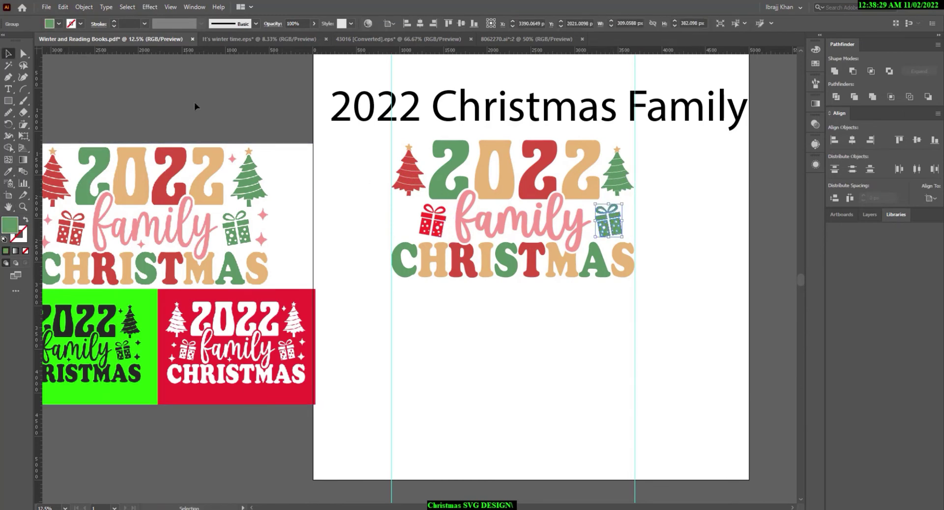
{"action": "key", "text": "ctrl+shift+a"}
Move the yellow star onto the artboard and ungroup the design.
{"action": "scroll", "coordinate": [554, 314], "scroll_direction": "down", "scroll_amount": 1}
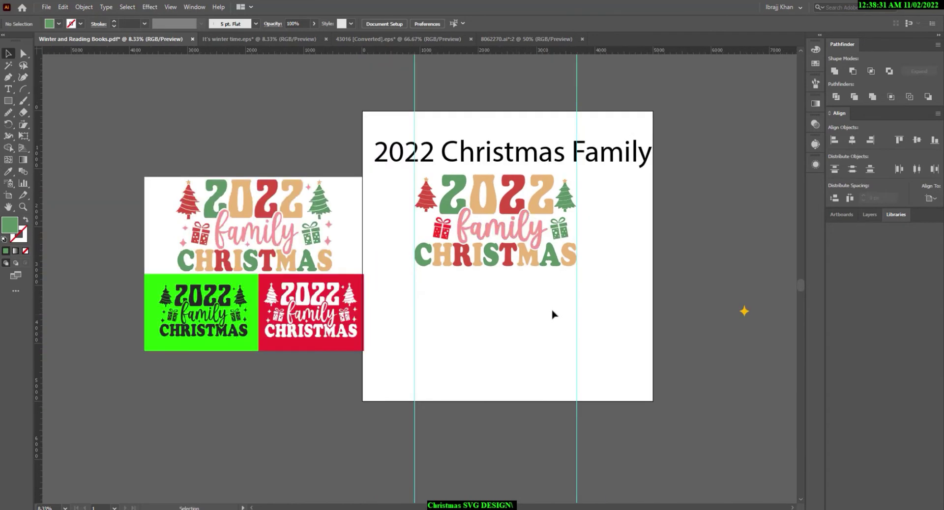
{"action": "left_click_drag", "start_coordinate": [752, 323], "coordinate": [621, 295]}
{"action": "mouse_move", "coordinate": [687, 303]}
{"action": "left_mouse_down"}
{"action": "mouse_move", "coordinate": [437, 269]}
{"action": "mouse_move", "coordinate": [425, 292]}
{"action": "mouse_move", "coordinate": [429, 180]}
{"action": "mouse_move", "coordinate": [431, 190]}
{"action": "left_mouse_up"}
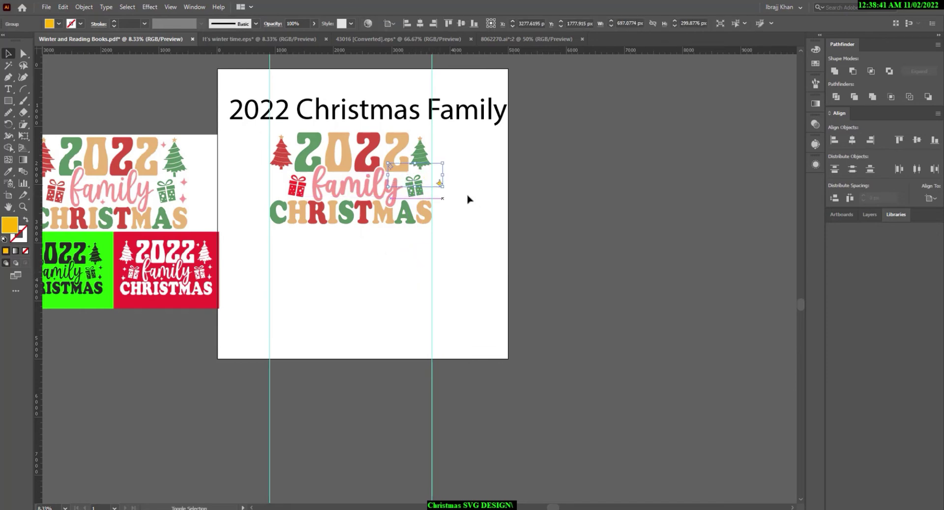
{"action": "left_click", "coordinate": [467, 200]}
{"action": "right_click", "coordinate": [433, 156]}
{"action": "left_click", "coordinate": [491, 239]}
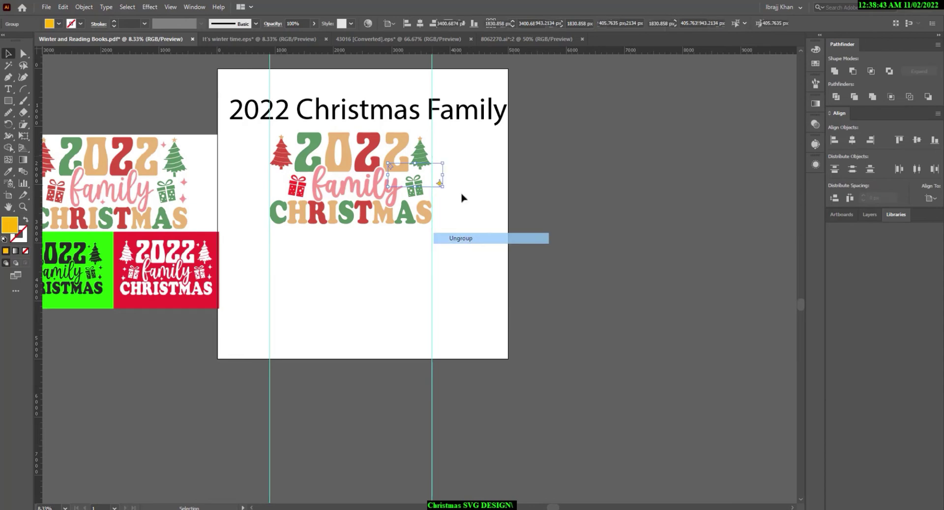
Scatter small yellow star copies above and beside the green gift and left of the red gift.
{"action": "left_click", "coordinate": [398, 165]}
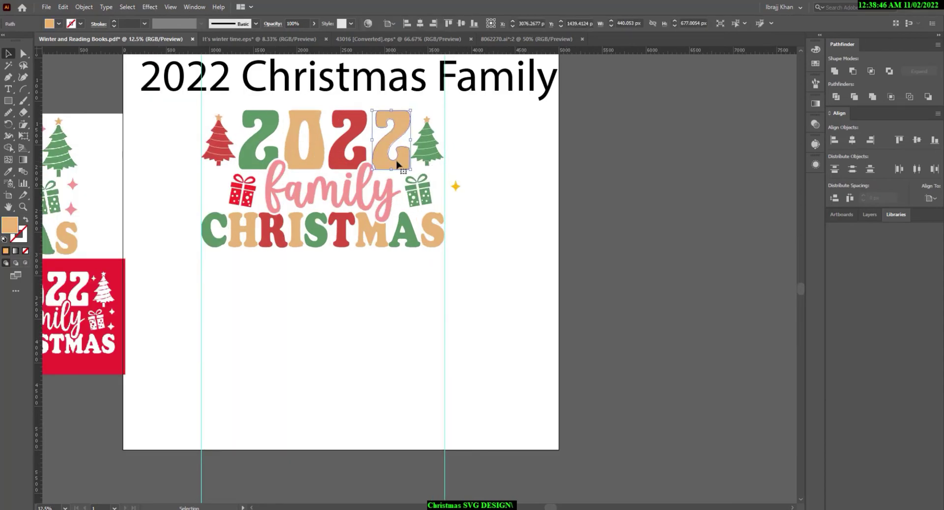
{"action": "key", "text": "v"}
{"action": "left_click_drag", "start_coordinate": [399, 169], "coordinate": [396, 176]}
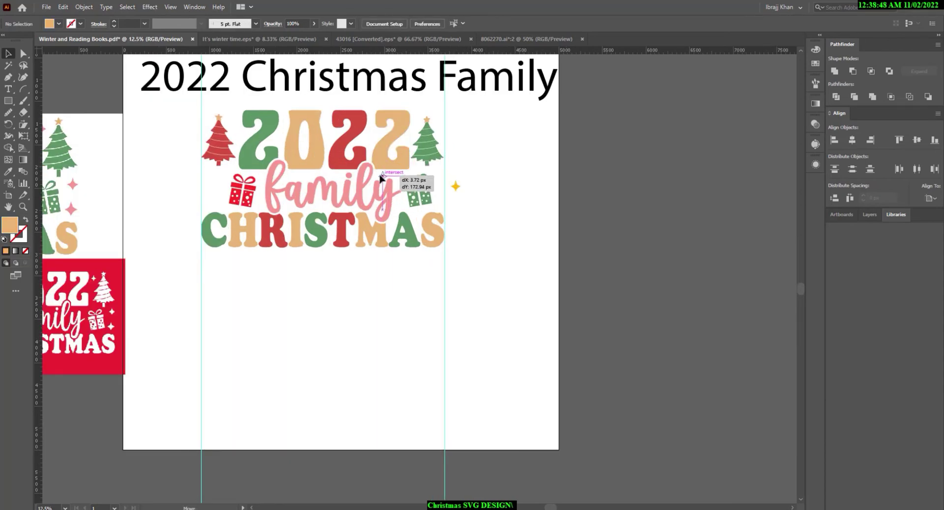
{"action": "scroll", "coordinate": [403, 173], "scroll_direction": "up", "scroll_amount": 3}
{"action": "left_click_drag", "start_coordinate": [546, 208], "coordinate": [492, 170]}
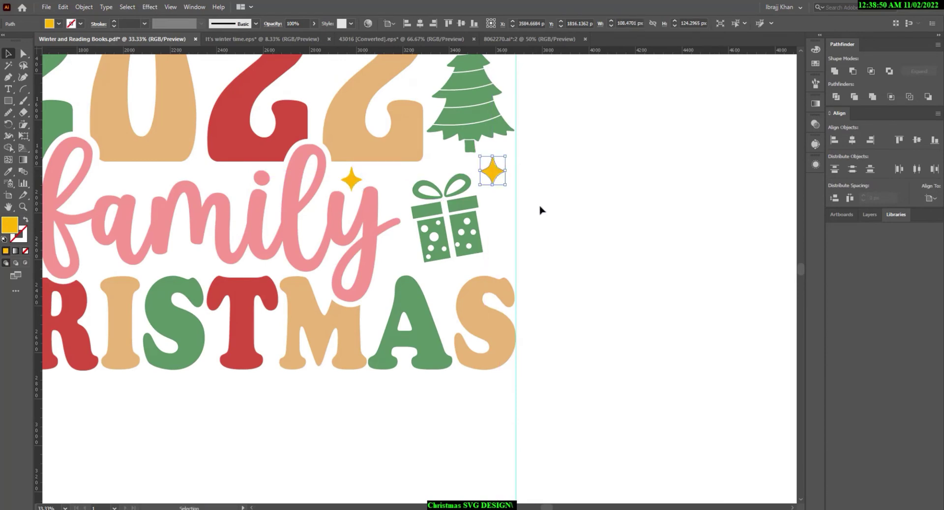
{"action": "left_click", "coordinate": [388, 188]}
{"action": "mouse_move", "coordinate": [354, 183]}
{"action": "left_mouse_down"}
{"action": "mouse_move", "coordinate": [411, 257]}
{"action": "mouse_move", "coordinate": [501, 247]}
{"action": "left_mouse_up"}
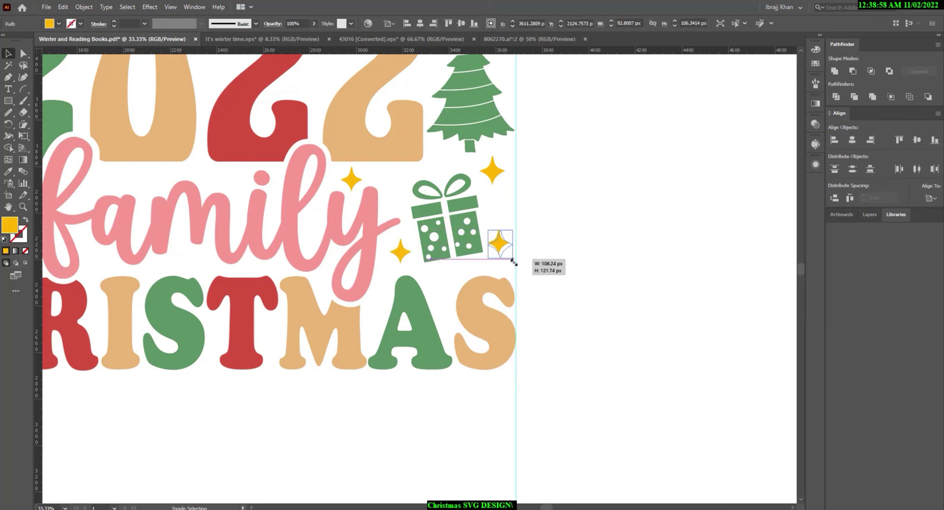
{"action": "left_click", "coordinate": [555, 219]}
{"action": "scroll", "coordinate": [571, 177], "scroll_direction": "down", "scroll_amount": 2}
{"action": "left_click_drag", "start_coordinate": [537, 210], "coordinate": [256, 180]}
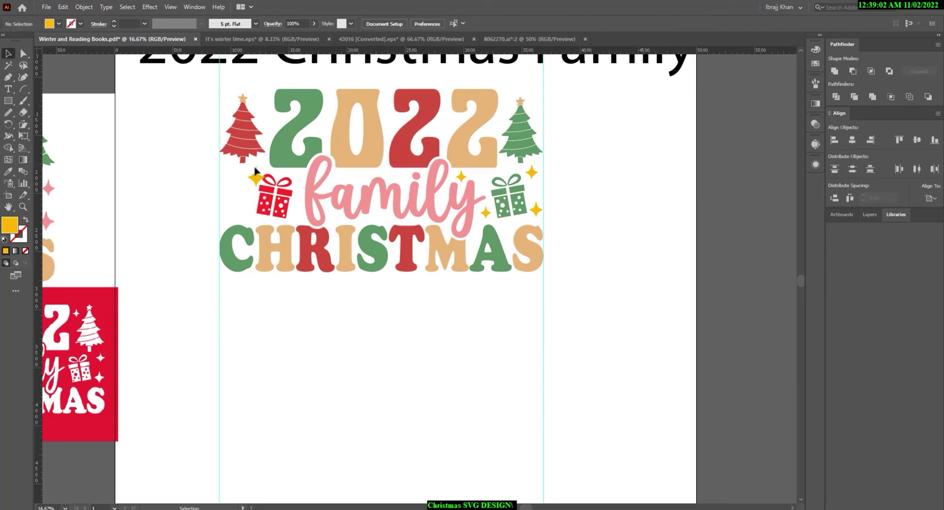
Enlarge the star beside the red gift and add another star to its left.
{"action": "scroll", "coordinate": [263, 180], "scroll_direction": "up", "scroll_amount": 1}
{"action": "mouse_move", "coordinate": [257, 173]}
{"action": "left_mouse_down"}
{"action": "mouse_move", "coordinate": [264, 169]}
{"action": "mouse_move", "coordinate": [226, 226]}
{"action": "left_mouse_up"}
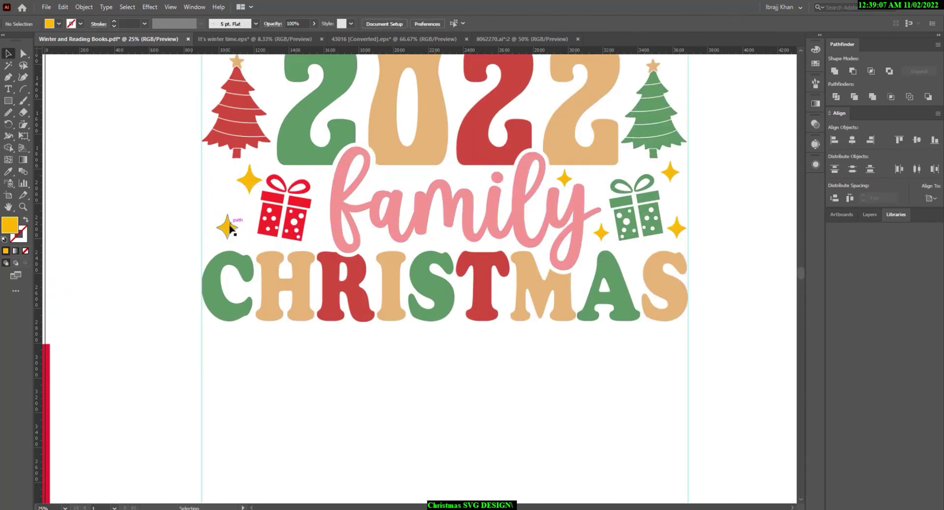
{"action": "mouse_move", "coordinate": [249, 184]}
{"action": "left_mouse_down"}
{"action": "mouse_move", "coordinate": [211, 187]}
{"action": "mouse_move", "coordinate": [250, 200]}
{"action": "left_mouse_up"}
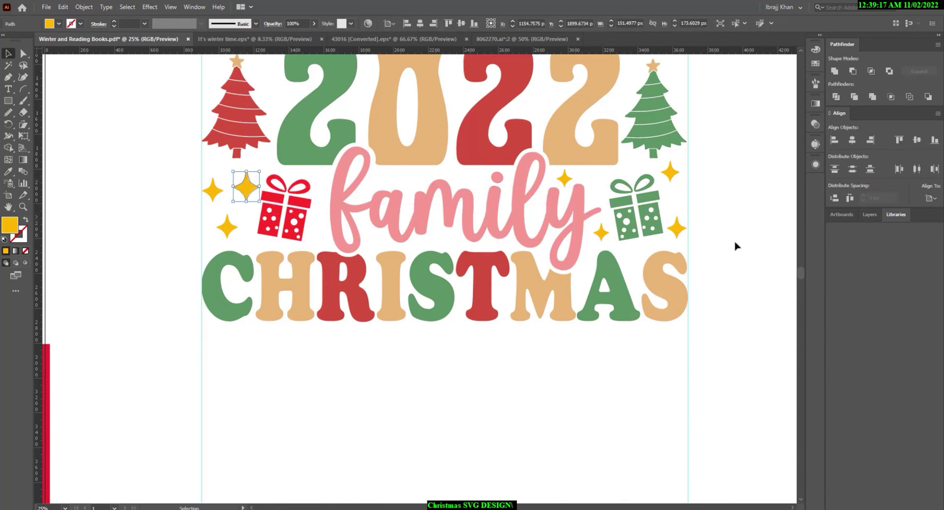
Make all the yellow stars pink, matching the word 'family'.
{"action": "left_click", "coordinate": [430, 341]}
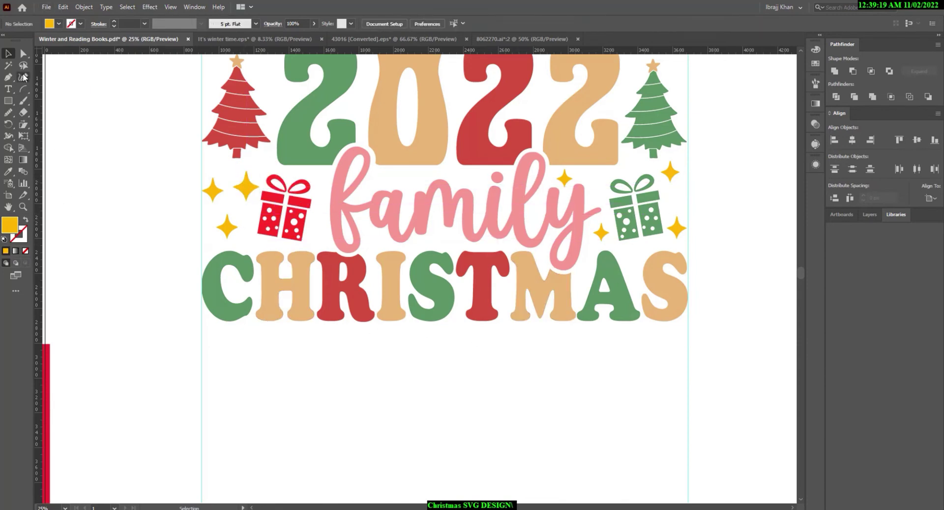
{"action": "left_click", "coordinate": [216, 189]}
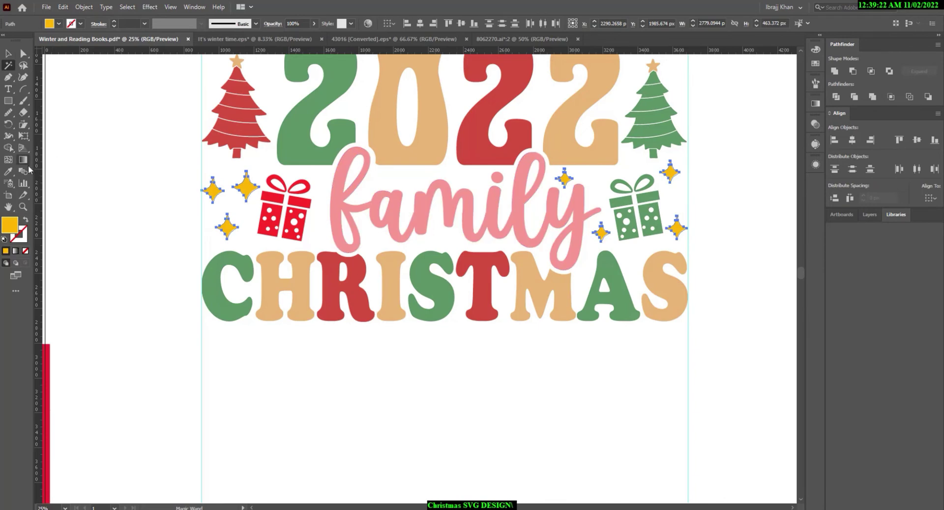
{"action": "key", "text": "v"}
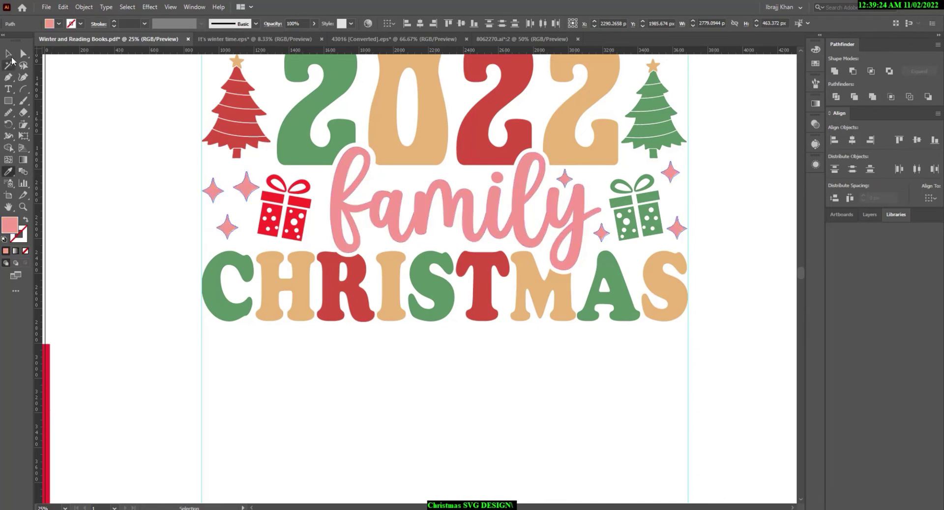
{"action": "left_click", "coordinate": [221, 169]}
Delete the '2022 Christmas Family' title text.
{"action": "key", "text": "ctrl+minus"}
{"action": "key", "text": "ctrl+minus"}
{"action": "key", "text": "ctrl+minus"}
{"action": "left_click_drag", "start_coordinate": [314, 253], "coordinate": [354, 254]}
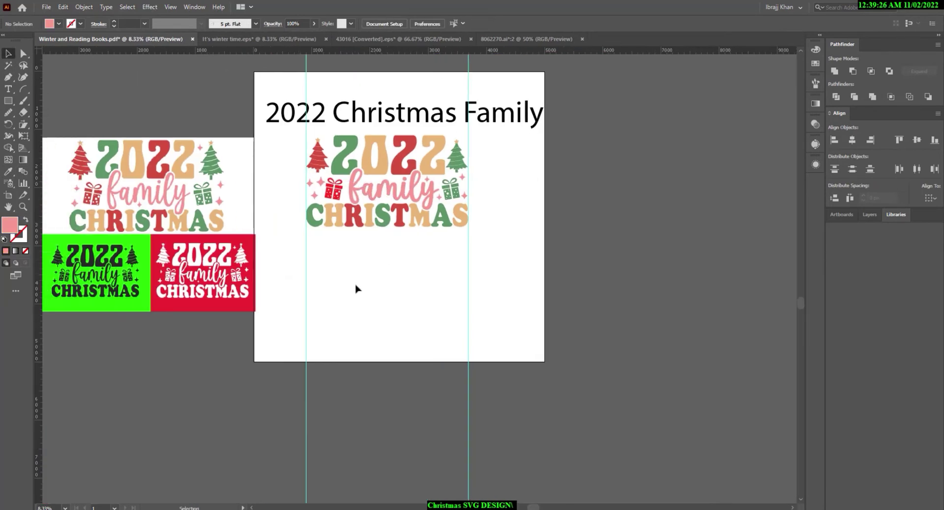
{"action": "left_click_drag", "start_coordinate": [275, 281], "coordinate": [573, 320]}
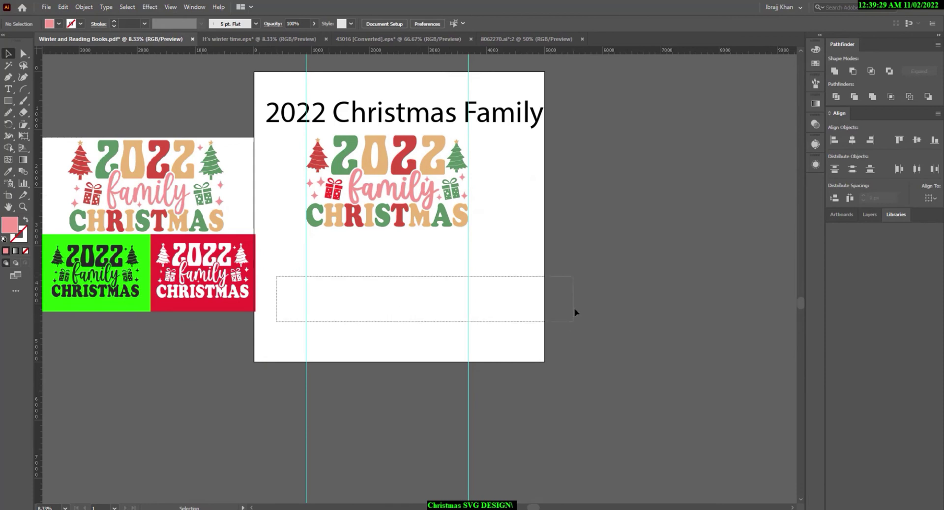
{"action": "left_click", "coordinate": [516, 129]}
{"action": "key", "text": "Delete"}
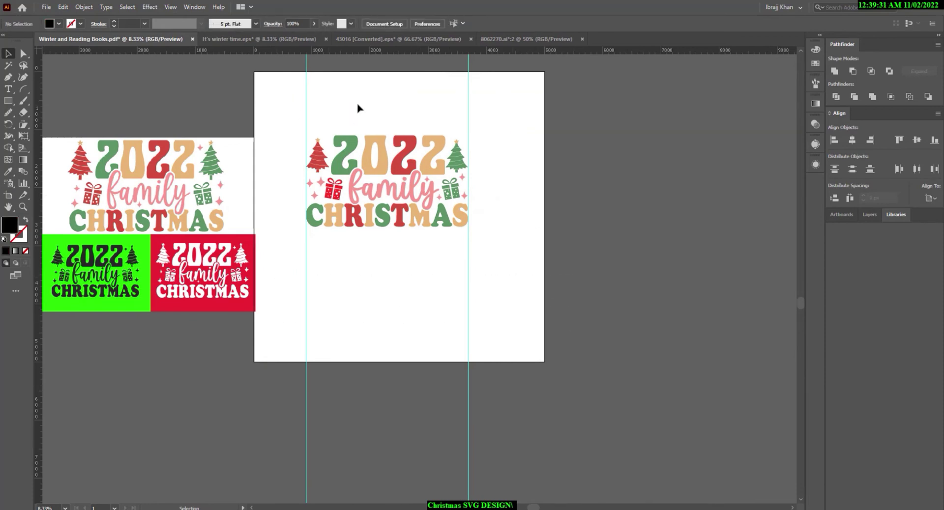
Delete the two vertical guides and move the full-colour design to the top of the artboard.
{"action": "left_click_drag", "start_coordinate": [583, 150], "coordinate": [257, 76]}
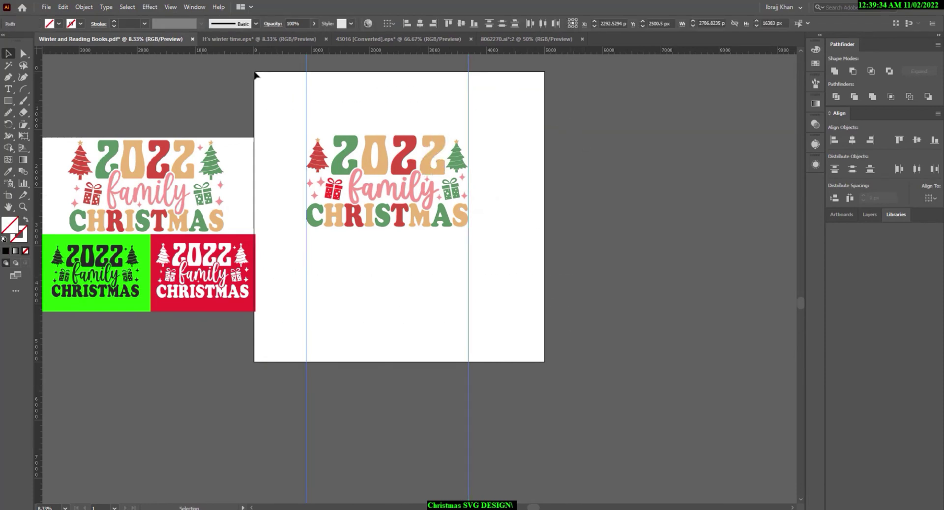
{"action": "key", "text": "Delete"}
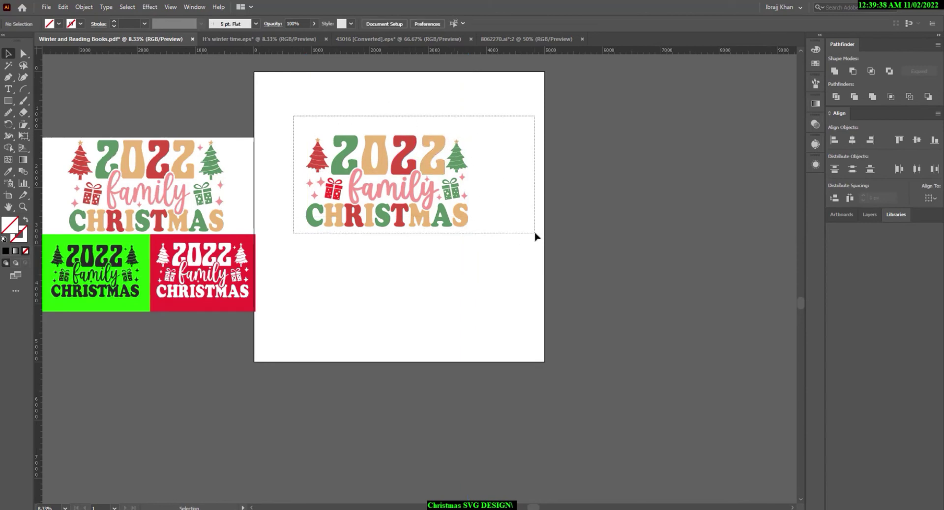
{"action": "left_click_drag", "start_coordinate": [364, 162], "coordinate": [536, 235]}
{"action": "mouse_move", "coordinate": [419, 183]}
{"action": "left_mouse_down"}
{"action": "mouse_move", "coordinate": [422, 134]}
{"action": "mouse_move", "coordinate": [456, 250]}
{"action": "mouse_move", "coordinate": [456, 219]}
{"action": "left_mouse_up"}
Try a black fill on the whole design, then undo it.
{"action": "left_click", "coordinate": [58, 24]}
{"action": "left_click", "coordinate": [26, 42]}
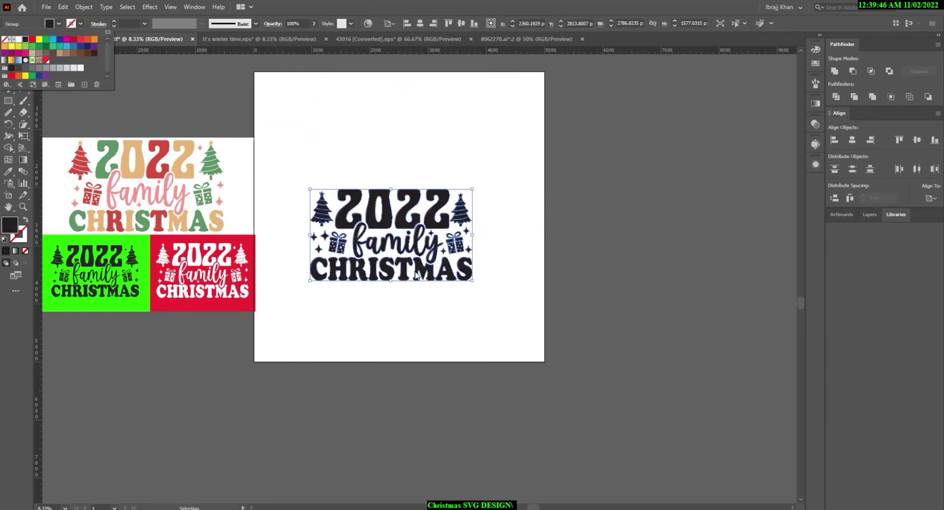
{"action": "key", "text": "Escape"}
{"action": "key", "text": "ctrl+z"}
{"action": "key", "text": "ctrl+z"}
Duplicate the design below the original, fill it black, and place another copy below the artboard.
{"action": "key", "text": "v"}
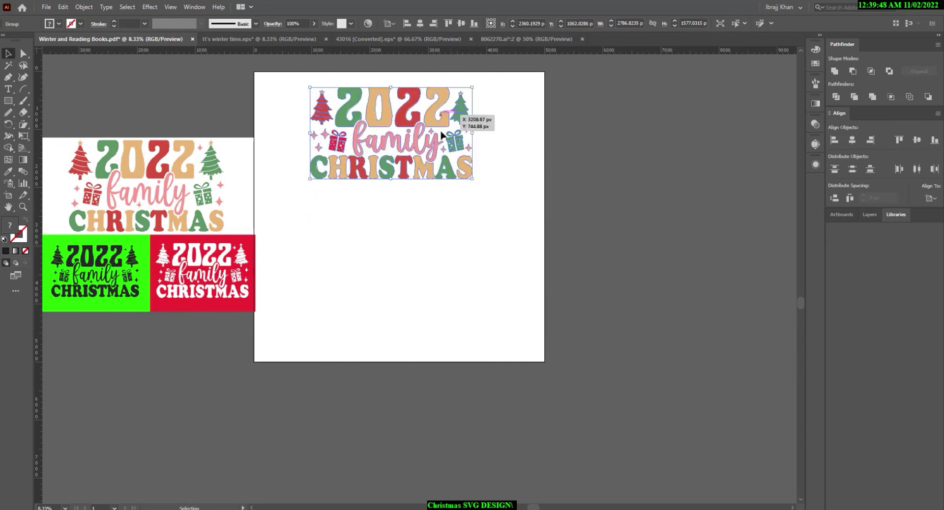
{"action": "left_click_drag", "start_coordinate": [462, 117], "coordinate": [462, 220]}
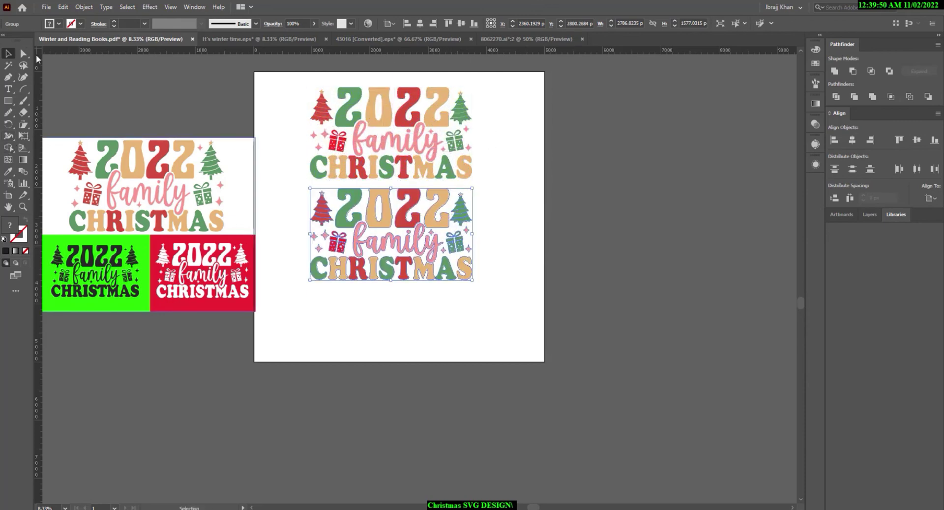
{"action": "double_click", "coordinate": [9, 225]}
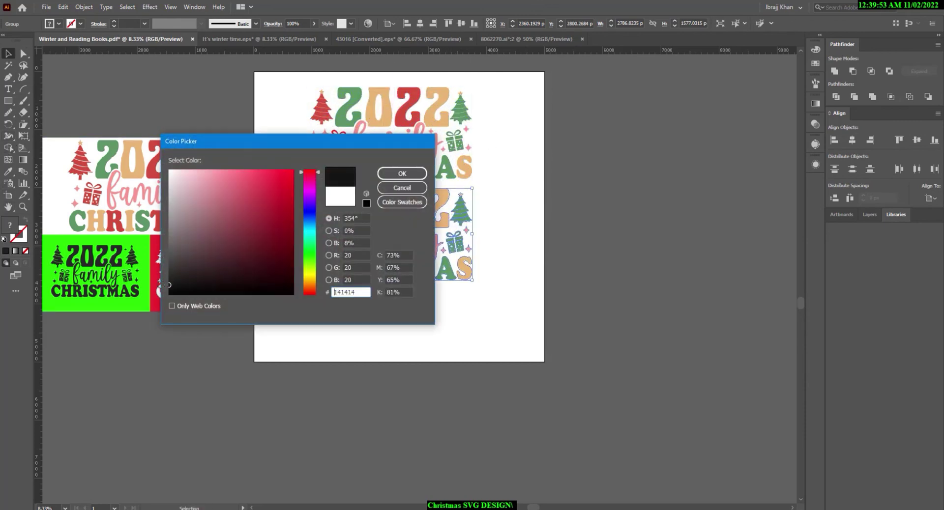
{"action": "left_click", "coordinate": [406, 175]}
{"action": "left_click_drag", "start_coordinate": [470, 227], "coordinate": [472, 410]}
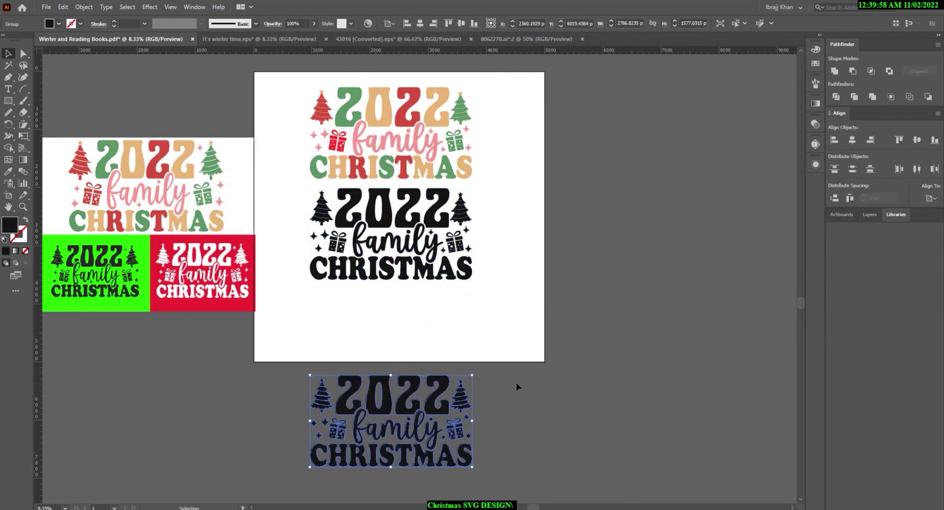
{"action": "left_click_drag", "start_coordinate": [515, 382], "coordinate": [515, 267]}
Fill the lowest copy of the design white.
{"action": "left_click", "coordinate": [50, 24]}
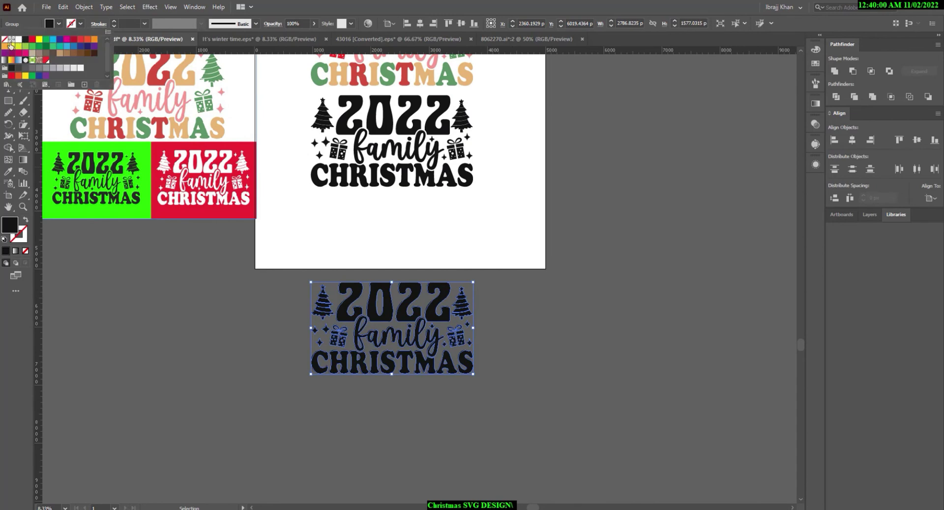
{"action": "left_click", "coordinate": [20, 44]}
{"action": "left_click", "coordinate": [229, 353]}
Draw a rectangle over the white design and fill it with the lettering's black.
{"action": "left_click_drag", "start_coordinate": [8, 101], "coordinate": [39, 128]}
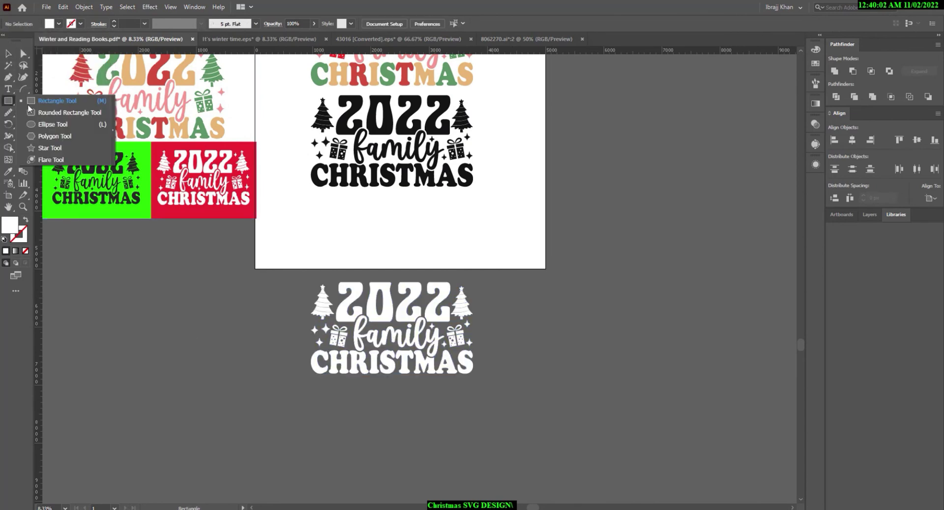
{"action": "left_click_drag", "start_coordinate": [252, 287], "coordinate": [552, 388]}
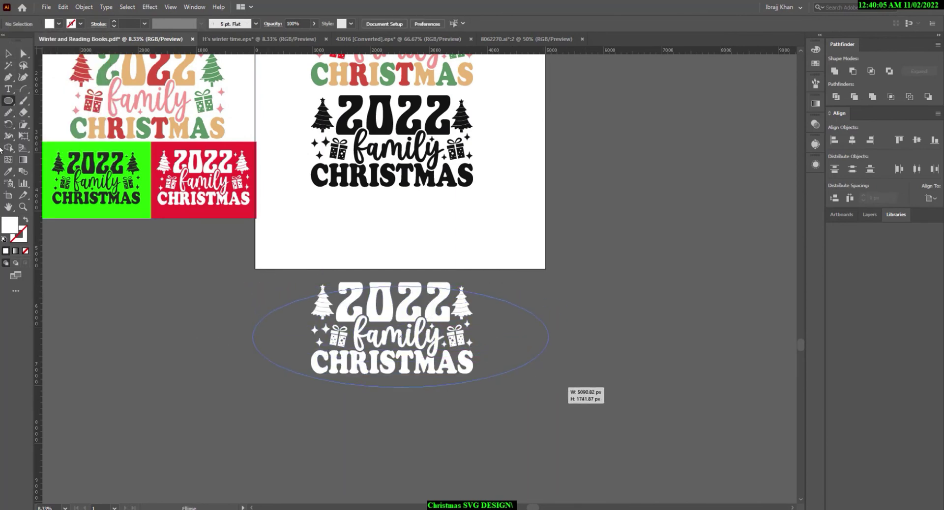
{"action": "left_click_drag", "start_coordinate": [9, 102], "coordinate": [44, 104]}
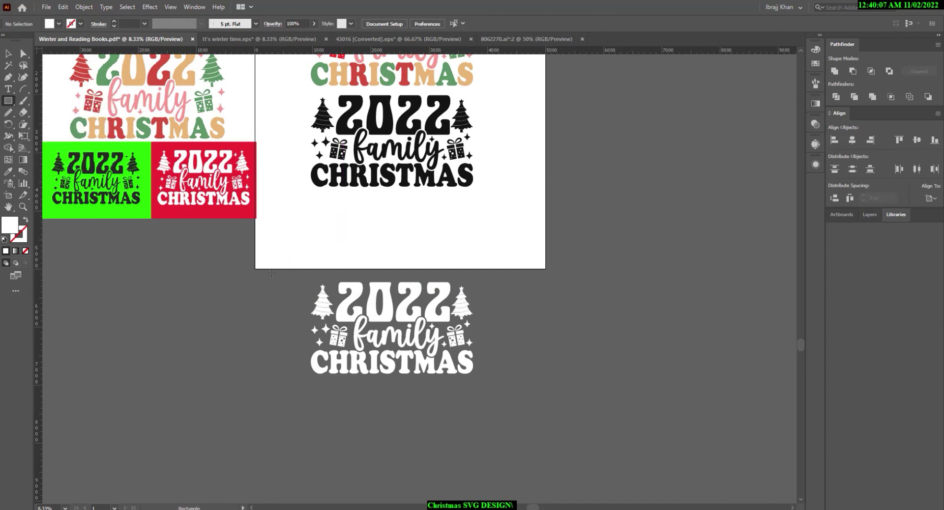
{"action": "left_click_drag", "start_coordinate": [272, 271], "coordinate": [527, 391]}
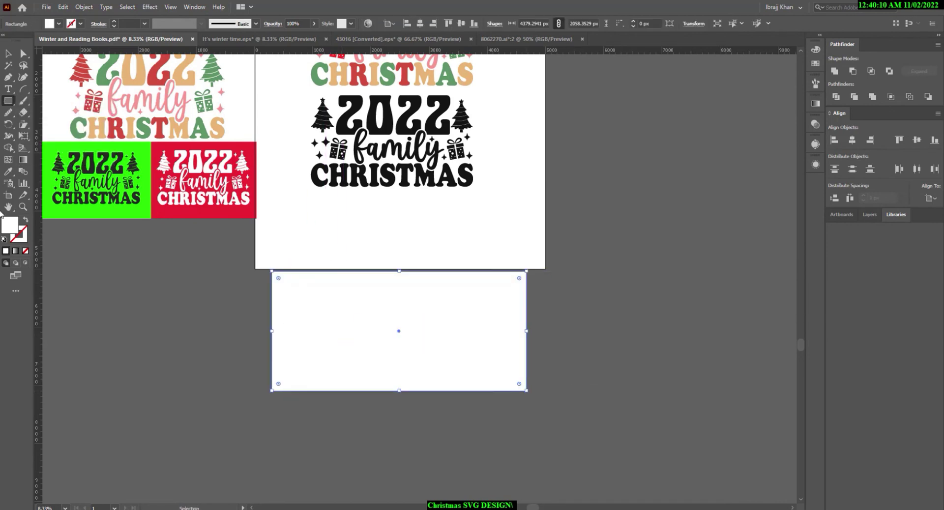
{"action": "left_click", "coordinate": [8, 171]}
{"action": "left_click", "coordinate": [248, 147]}
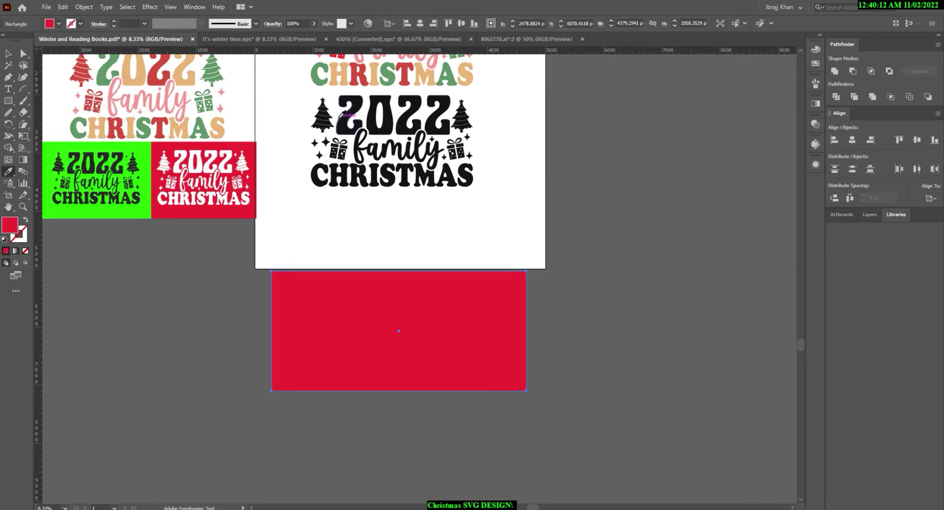
{"action": "left_click", "coordinate": [344, 118]}
Send the black rectangle to the back and position the white design over it.
{"action": "left_click", "coordinate": [8, 53]}
{"action": "right_click", "coordinate": [443, 249]}
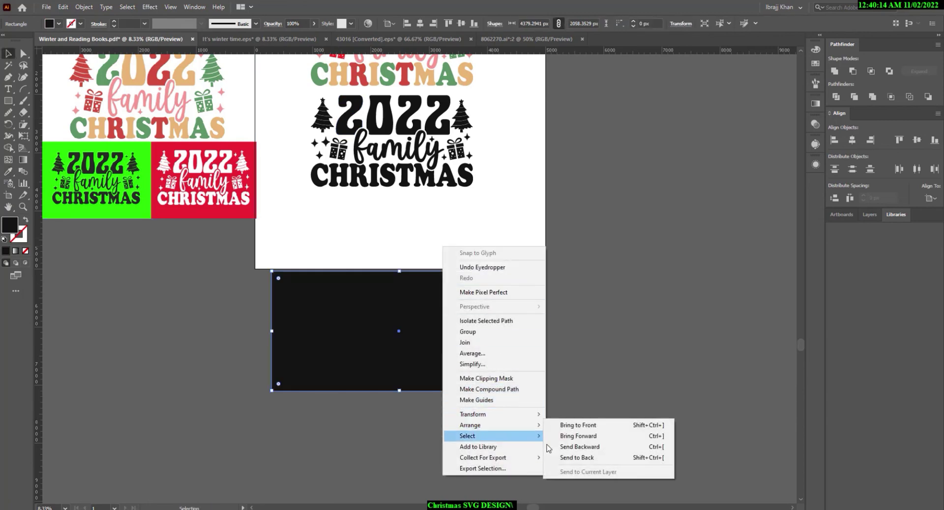
{"action": "left_click", "coordinate": [572, 457]}
{"action": "left_click_drag", "start_coordinate": [395, 307], "coordinate": [396, 221]}
{"action": "left_click", "coordinate": [476, 348]}
Scale the three designs down to fit the artboard.
{"action": "left_click_drag", "start_coordinate": [515, 249], "coordinate": [496, 333]}
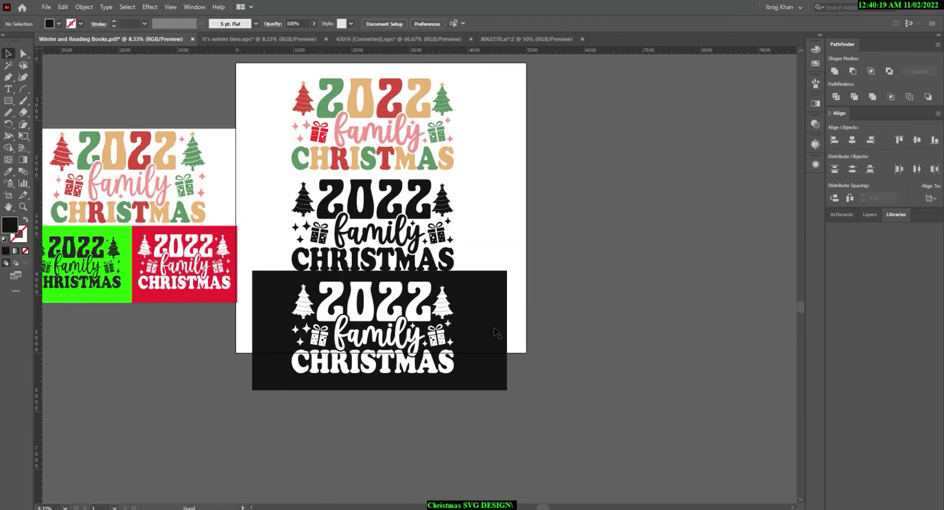
{"action": "left_click", "coordinate": [397, 375]}
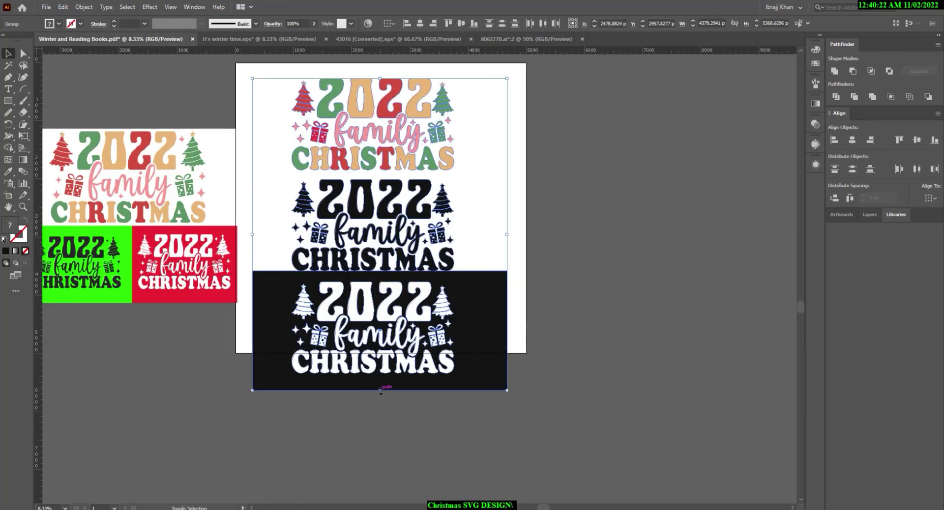
{"action": "left_click_drag", "start_coordinate": [380, 391], "coordinate": [429, 346]}
{"action": "left_click", "coordinate": [430, 346]}
Move the white-on-black design lower and nudge the black design slightly down.
{"action": "left_click", "coordinate": [416, 283]}
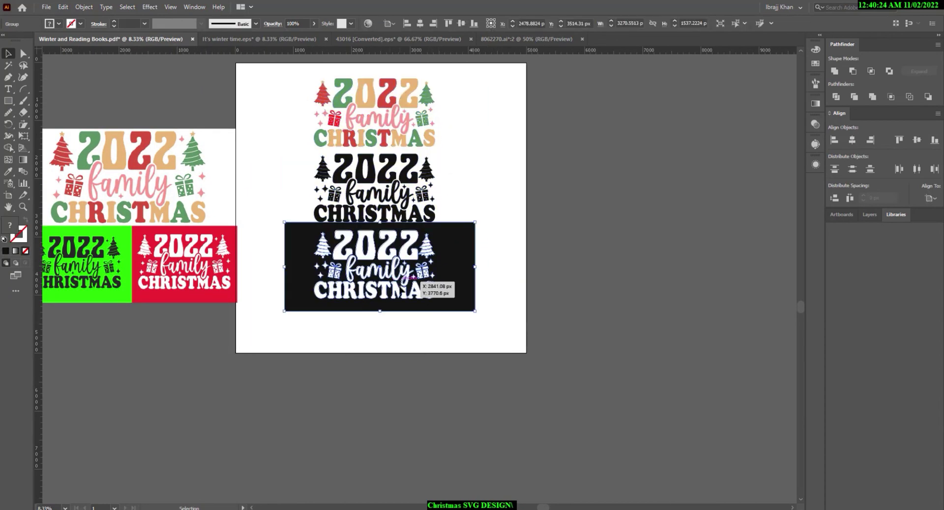
{"action": "left_click_drag", "start_coordinate": [416, 282], "coordinate": [411, 311]}
{"action": "left_click_drag", "start_coordinate": [381, 183], "coordinate": [382, 196]}
{"action": "left_click", "coordinate": [477, 173]}
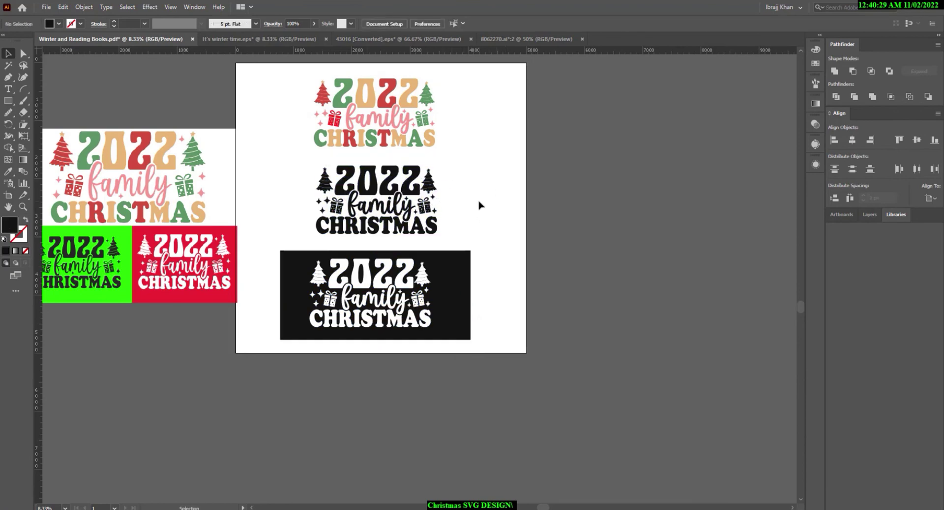
{"action": "left_click_drag", "start_coordinate": [480, 205], "coordinate": [543, 232]}
Browse the clipboard history, then switch to the Chrome browser.
{"action": "key", "text": "super+v"}
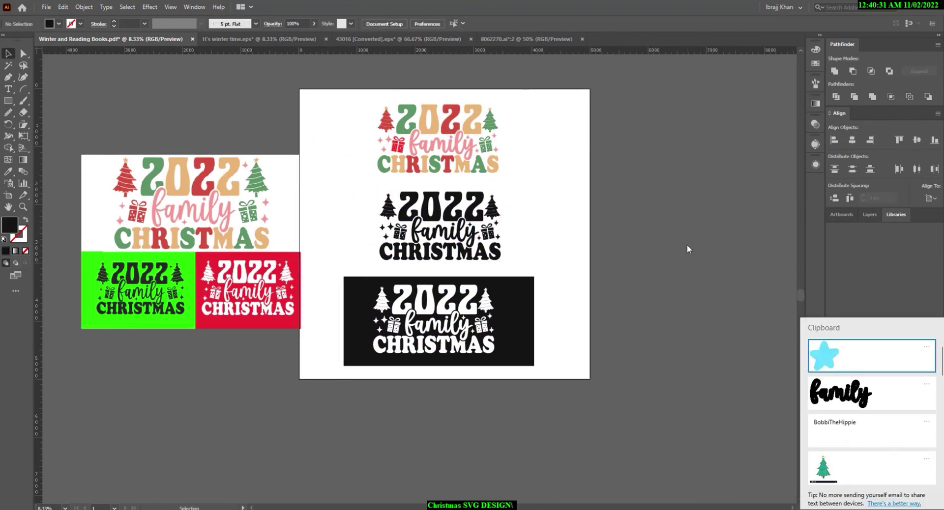
{"action": "scroll", "coordinate": [844, 428], "scroll_direction": "down", "scroll_amount": 2}
{"action": "scroll", "coordinate": [844, 428], "scroll_direction": "down", "scroll_amount": 2}
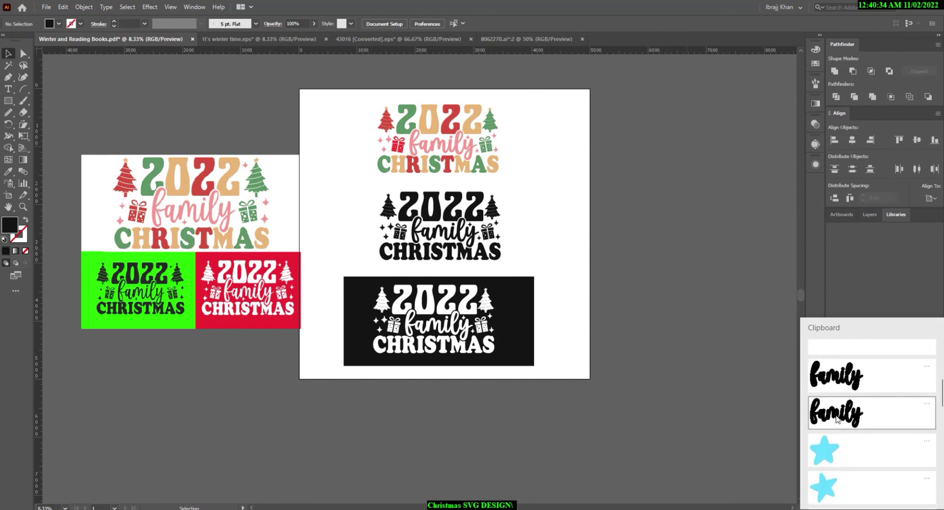
{"action": "scroll", "coordinate": [845, 428], "scroll_direction": "down", "scroll_amount": 3}
{"action": "left_click", "coordinate": [668, 240]}
{"action": "key", "text": "alt+Tab"}
Compare the Lazy Cat designer page with the font download page.
{"action": "left_click", "coordinate": [335, 8]}
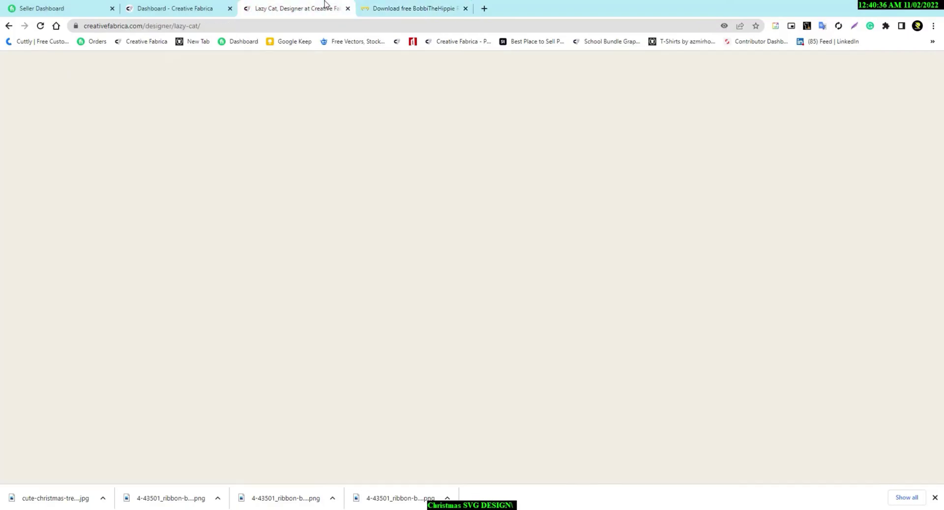
{"action": "left_click", "coordinate": [433, 8]}
{"action": "left_click", "coordinate": [342, 7]}
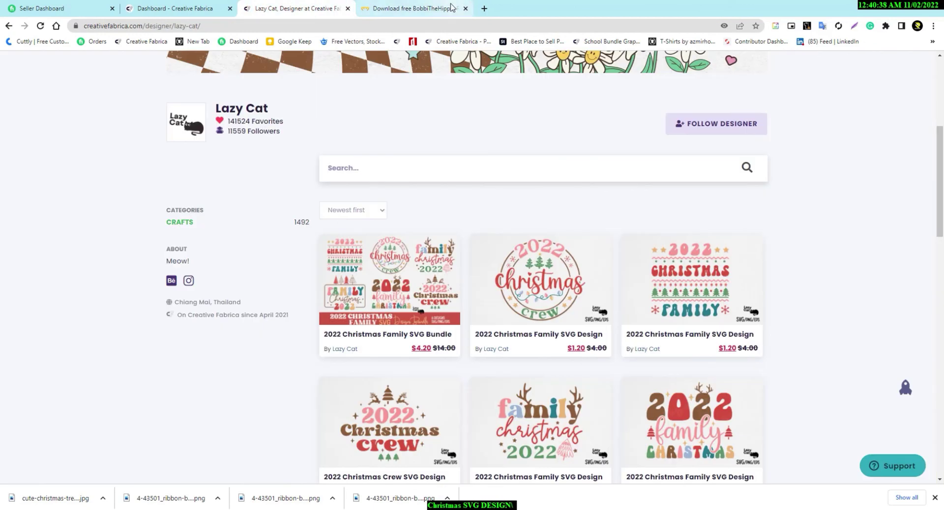
{"action": "left_click", "coordinate": [432, 7]}
In a new tab, search Google Images for '2022 Christmas Family' pasted from clipboard history.
{"action": "left_click", "coordinate": [484, 9]}
{"action": "key", "text": "super+v"}
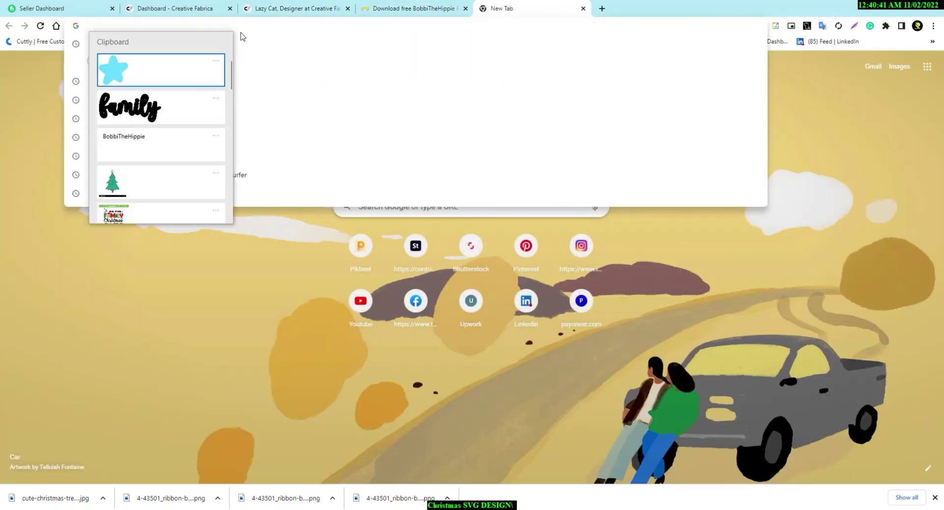
{"action": "scroll", "coordinate": [148, 154], "scroll_direction": "down", "scroll_amount": 2}
{"action": "scroll", "coordinate": [147, 154], "scroll_direction": "down", "scroll_amount": 3}
{"action": "scroll", "coordinate": [154, 71], "scroll_direction": "down", "scroll_amount": 3}
{"action": "left_click", "coordinate": [154, 71]}
{"action": "key", "text": "Return"}
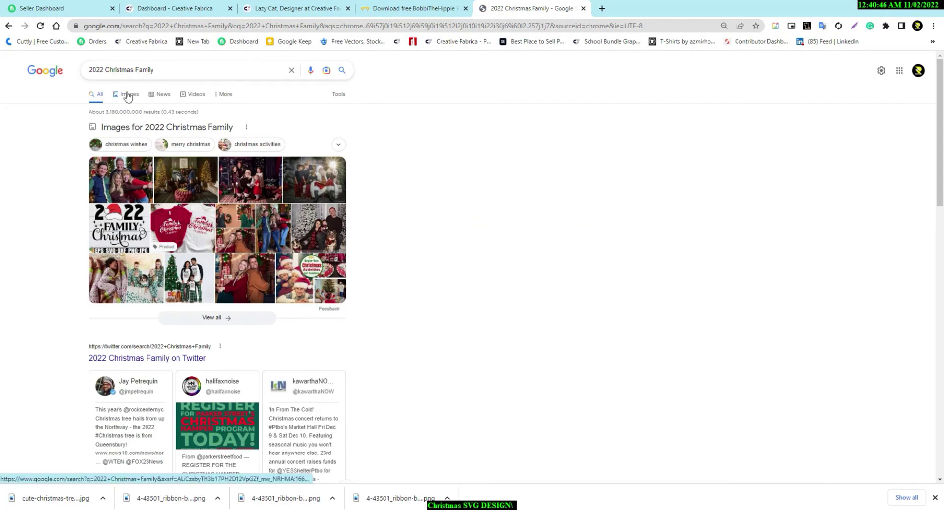
{"action": "left_click", "coordinate": [127, 94]}
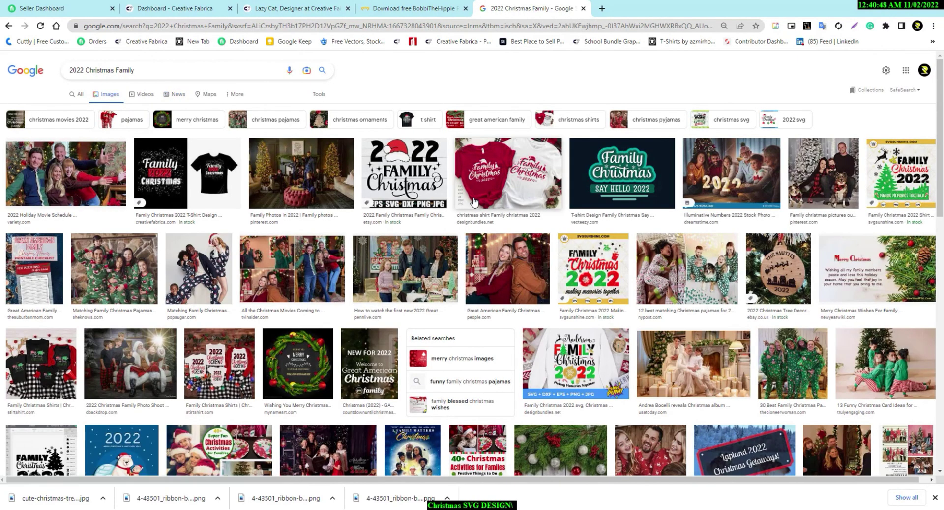
Preview the svgsunshine Family Christmas 2022 design and scroll through related results.
{"action": "left_click", "coordinate": [907, 179]}
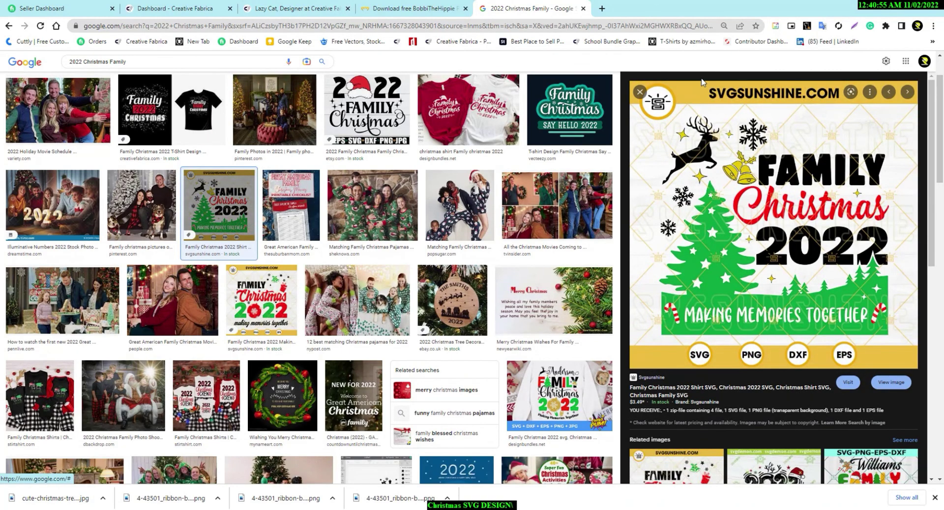
{"action": "scroll", "coordinate": [583, 157], "scroll_direction": "down", "scroll_amount": 1}
{"action": "scroll", "coordinate": [583, 157], "scroll_direction": "down", "scroll_amount": 4}
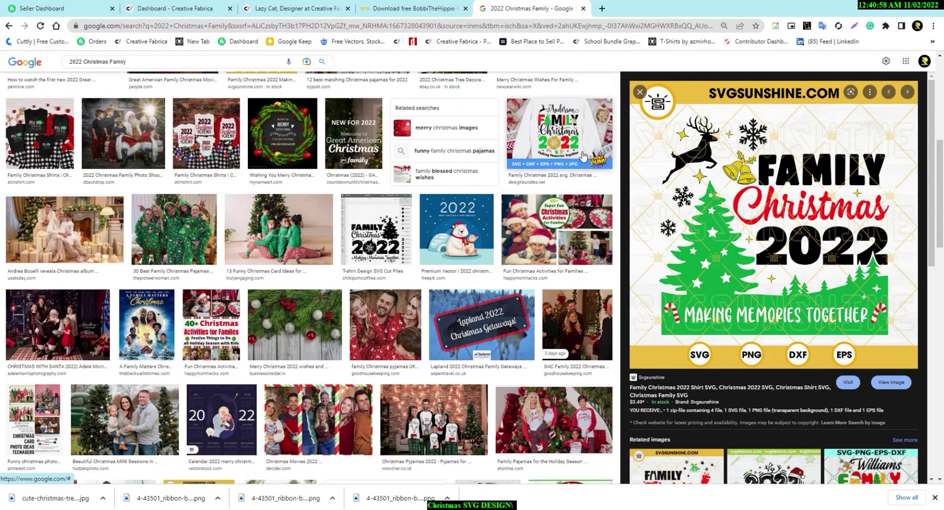
{"action": "scroll", "coordinate": [683, 323], "scroll_direction": "down", "scroll_amount": 5}
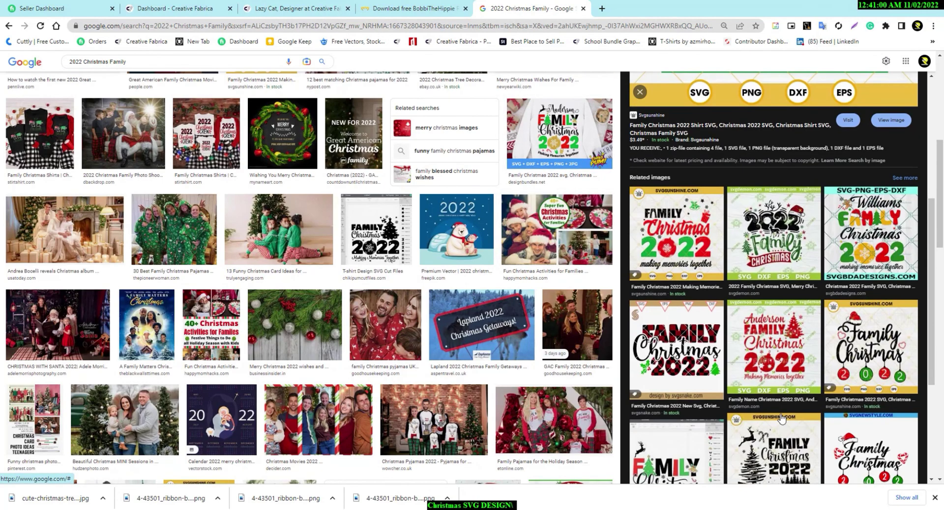
{"action": "scroll", "coordinate": [684, 323], "scroll_direction": "down", "scroll_amount": 1}
{"action": "scroll", "coordinate": [683, 323], "scroll_direction": "down", "scroll_amount": 2}
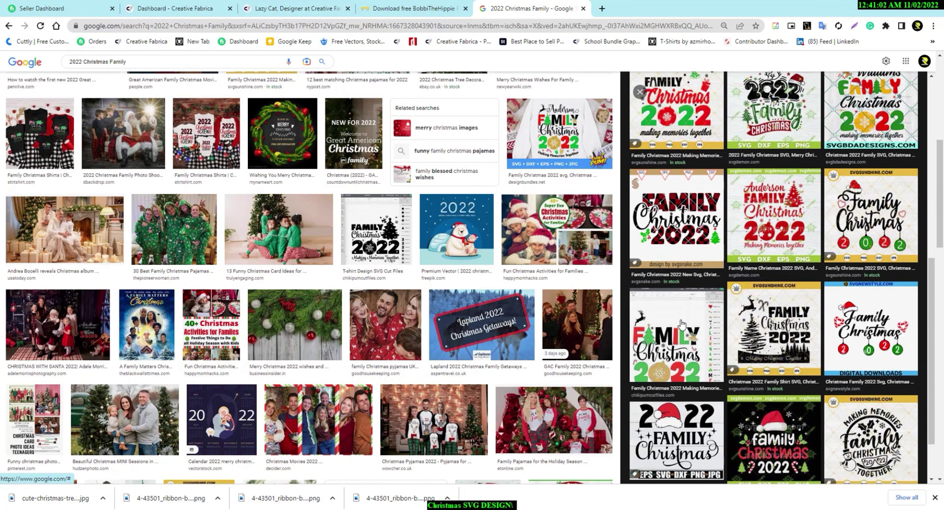
Preview the Family Christmas ornament design and browse further image results.
{"action": "left_click", "coordinate": [859, 336]}
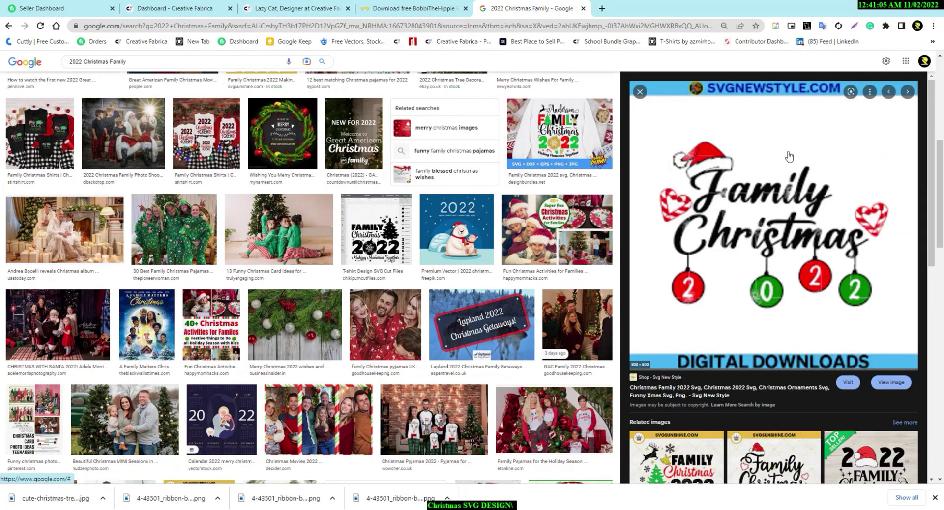
{"action": "scroll", "coordinate": [800, 219], "scroll_direction": "down", "scroll_amount": 5}
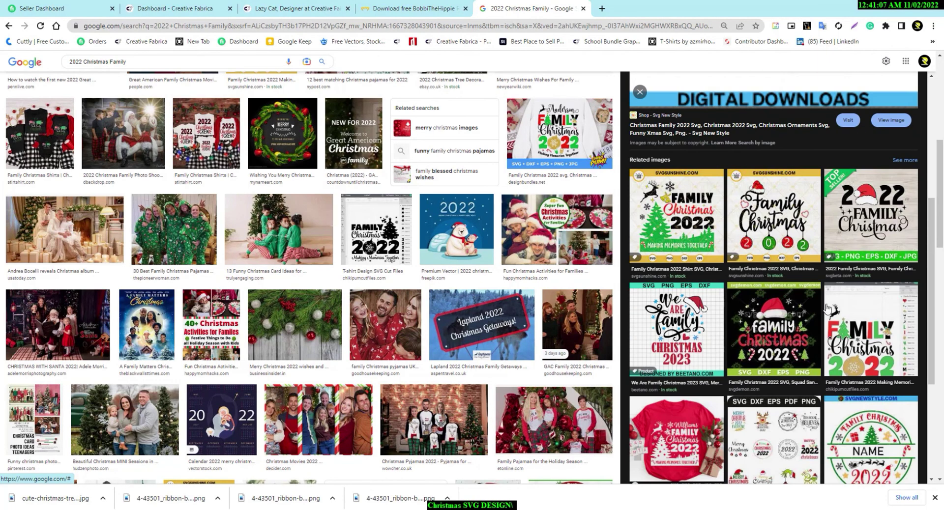
{"action": "scroll", "coordinate": [827, 309], "scroll_direction": "down", "scroll_amount": 5}
{"action": "scroll", "coordinate": [786, 320], "scroll_direction": "down", "scroll_amount": 5}
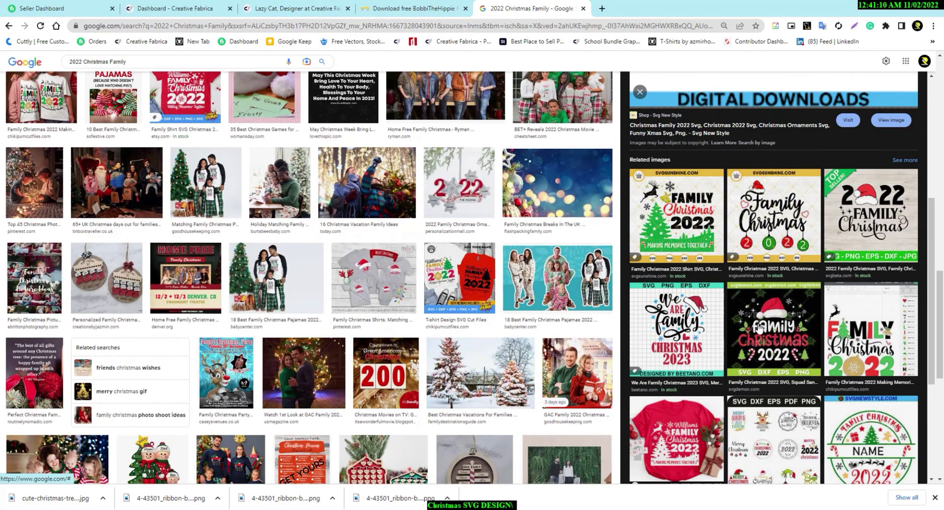
{"action": "scroll", "coordinate": [760, 329], "scroll_direction": "down", "scroll_amount": 4}
{"action": "scroll", "coordinate": [409, 319], "scroll_direction": "down", "scroll_amount": 6}
{"action": "scroll", "coordinate": [409, 319], "scroll_direction": "down", "scroll_amount": 1}
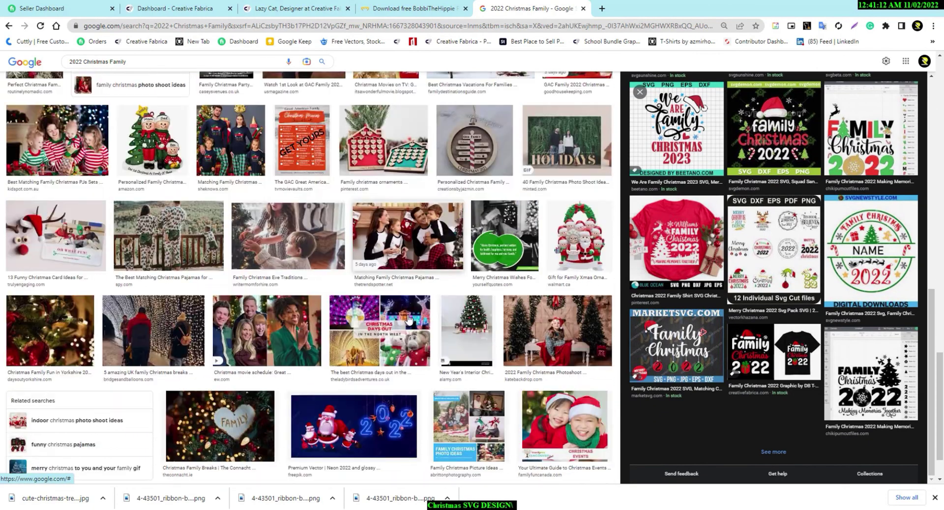
{"action": "scroll", "coordinate": [409, 319], "scroll_direction": "down", "scroll_amount": 5}
{"action": "scroll", "coordinate": [409, 319], "scroll_direction": "down", "scroll_amount": 5}
Revisit the svgsunshine Family Christmas 2022 preview for a closer look.
{"action": "left_click", "coordinate": [241, 243]}
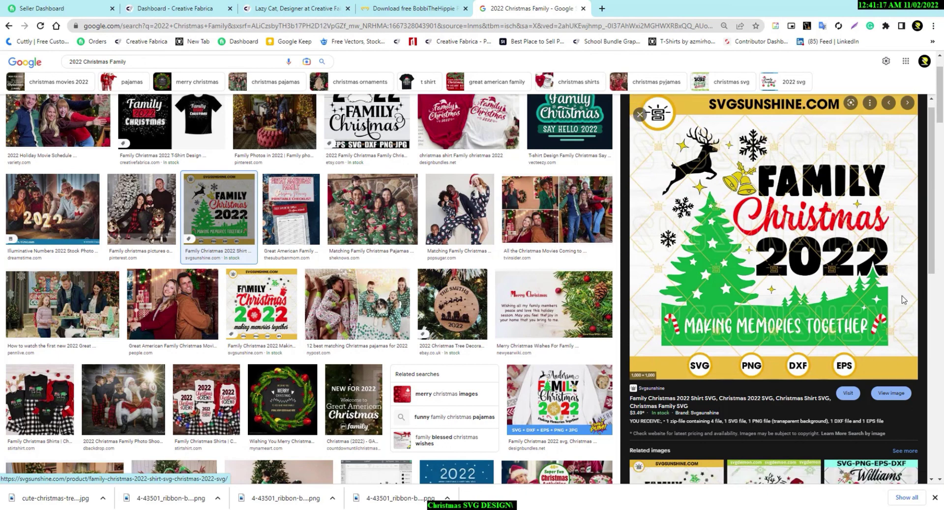
{"action": "scroll", "coordinate": [752, 297], "scroll_direction": "down", "scroll_amount": 6}
{"action": "scroll", "coordinate": [818, 231], "scroll_direction": "up", "scroll_amount": 3}
{"action": "scroll", "coordinate": [819, 231], "scroll_direction": "up", "scroll_amount": 3}
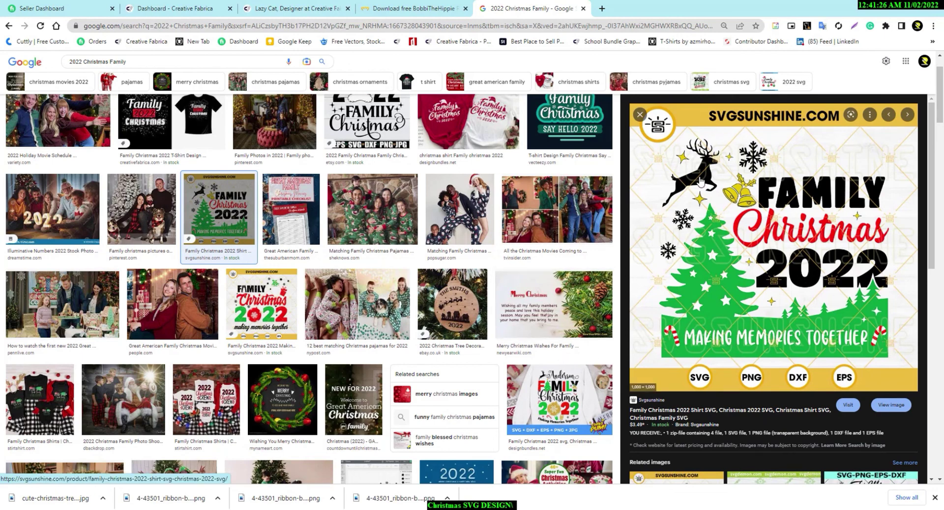
{"action": "scroll", "coordinate": [388, 219], "scroll_direction": "up", "scroll_amount": 2}
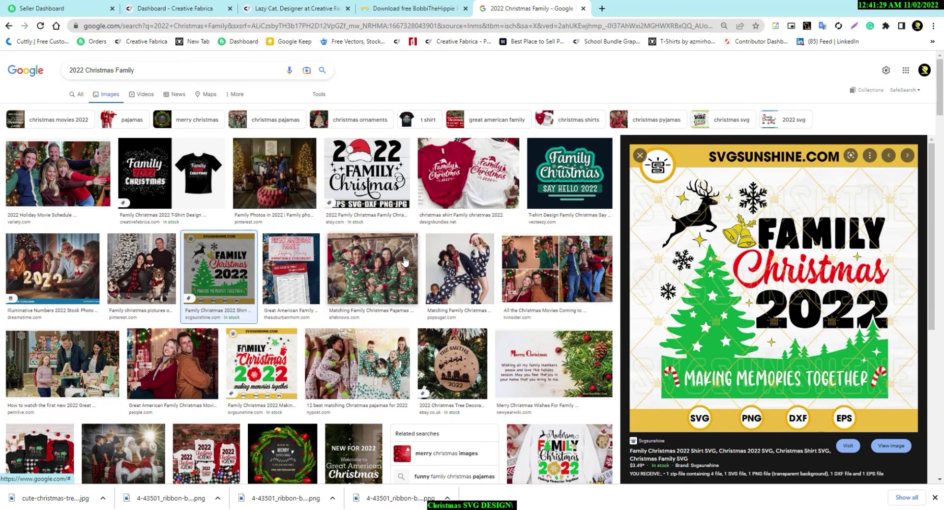
{"action": "scroll", "coordinate": [521, 153], "scroll_direction": "down", "scroll_amount": 10}
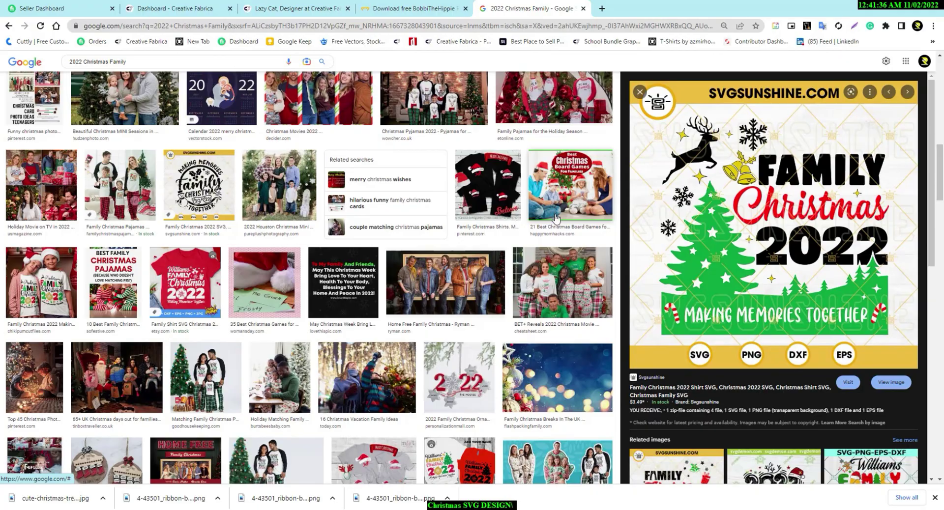
Return to Illustrator and briefly select, then deselect, the black design version.
{"action": "key", "text": "alt+Tab"}
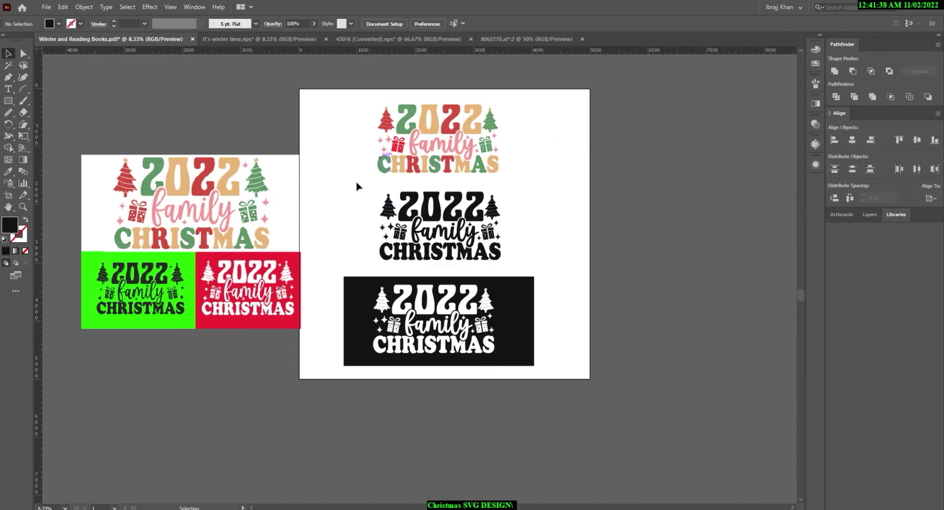
{"action": "left_click_drag", "start_coordinate": [356, 185], "coordinate": [582, 276]}
{"action": "left_click", "coordinate": [559, 239]}
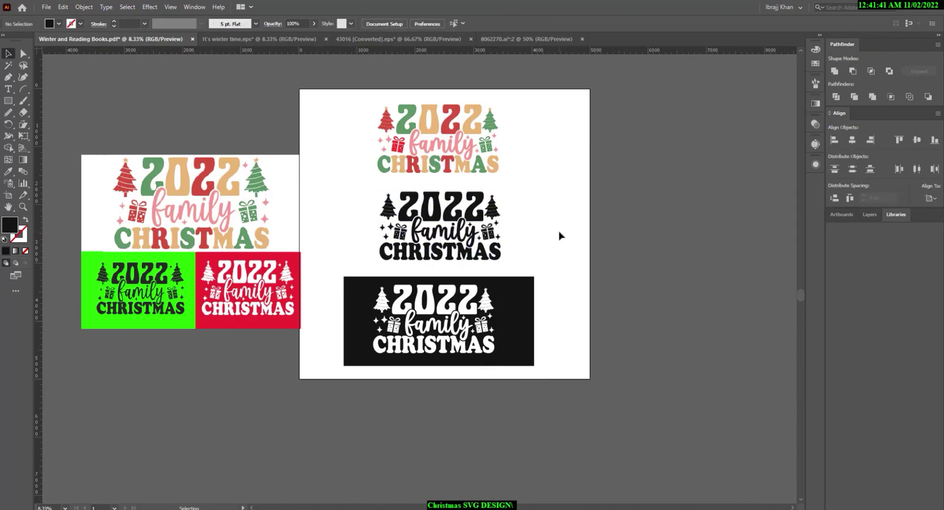